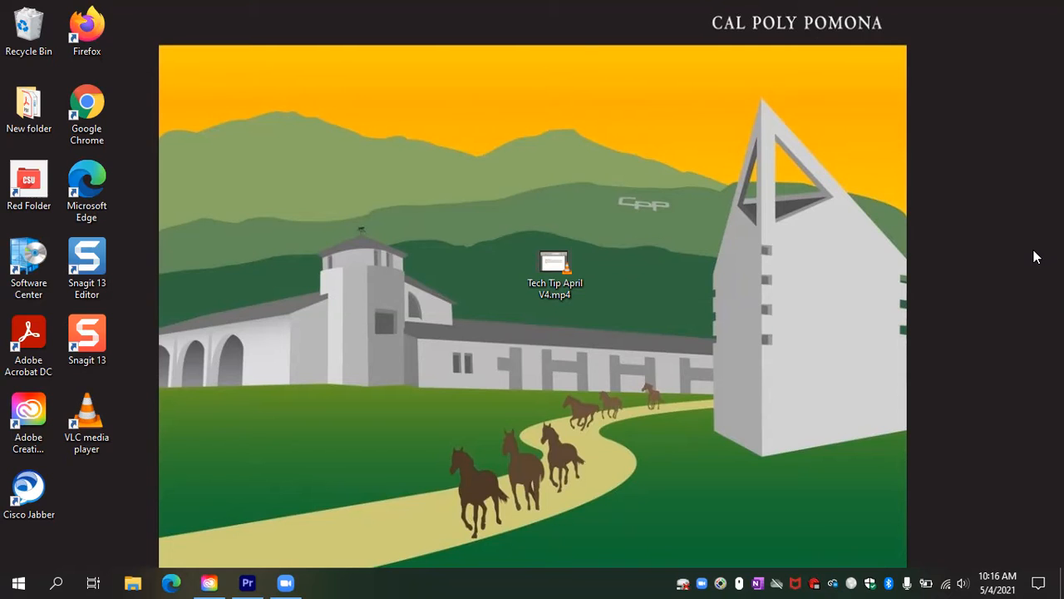
# - Search Windows for the Adobe Creative Cloud app with "adobe cre" and dismiss the results
pyautogui.click(60, 580)
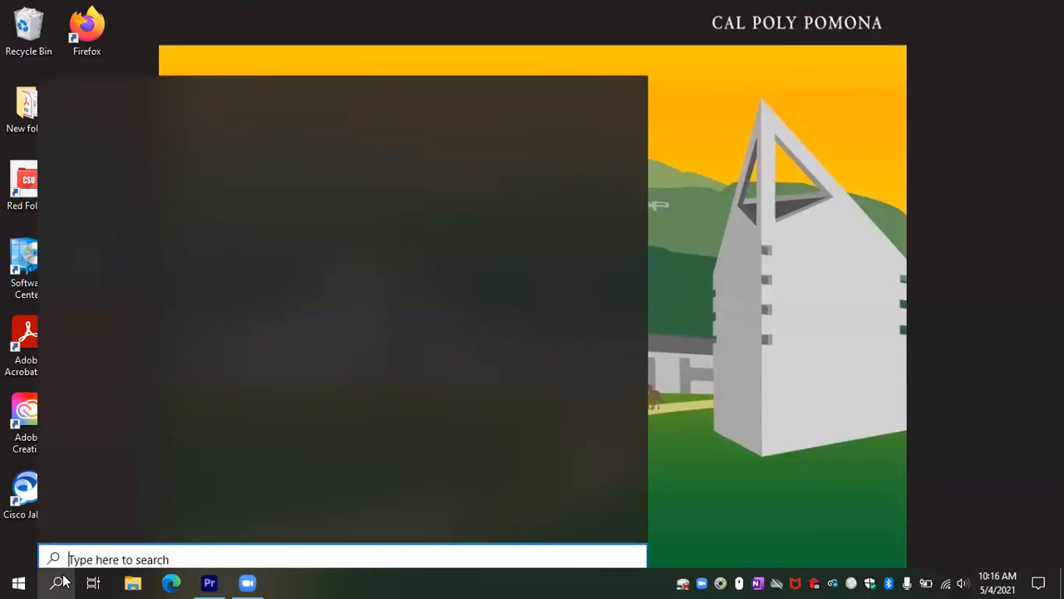
pyautogui.write('a')
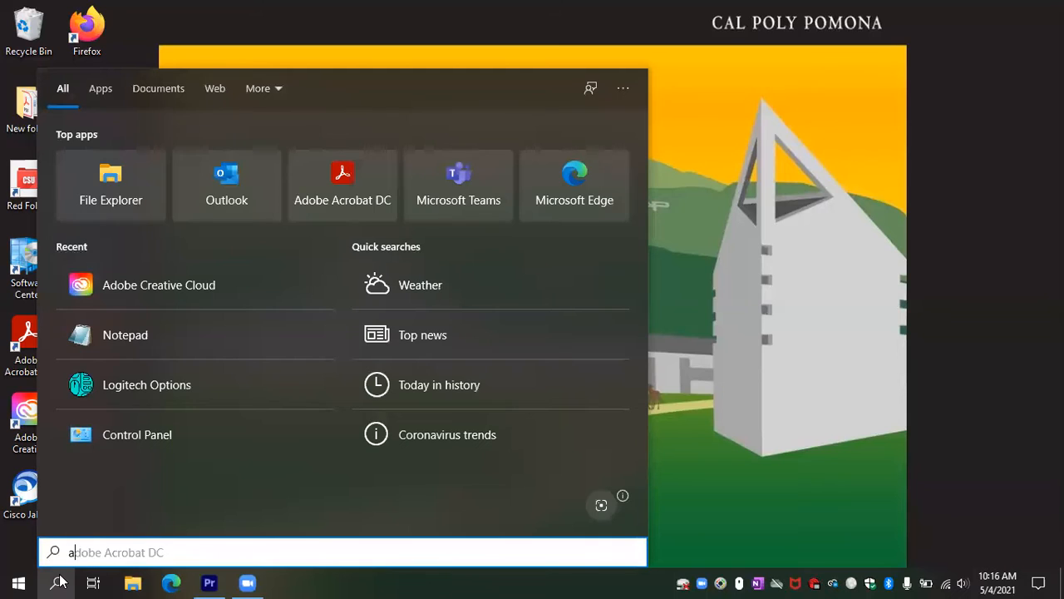
pyautogui.write('dobe cre')
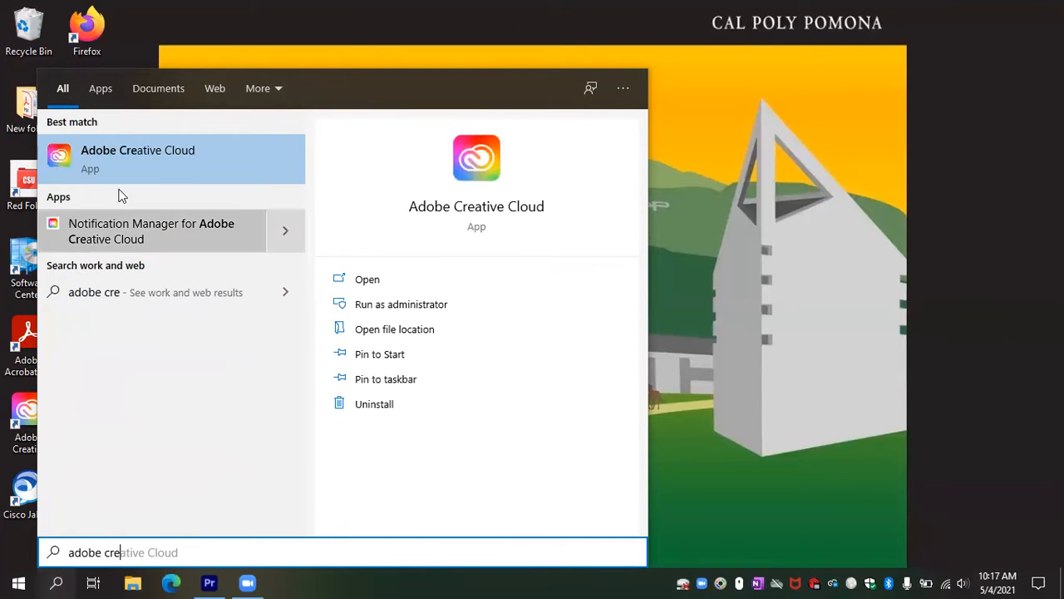
pyautogui.click(713, 240)
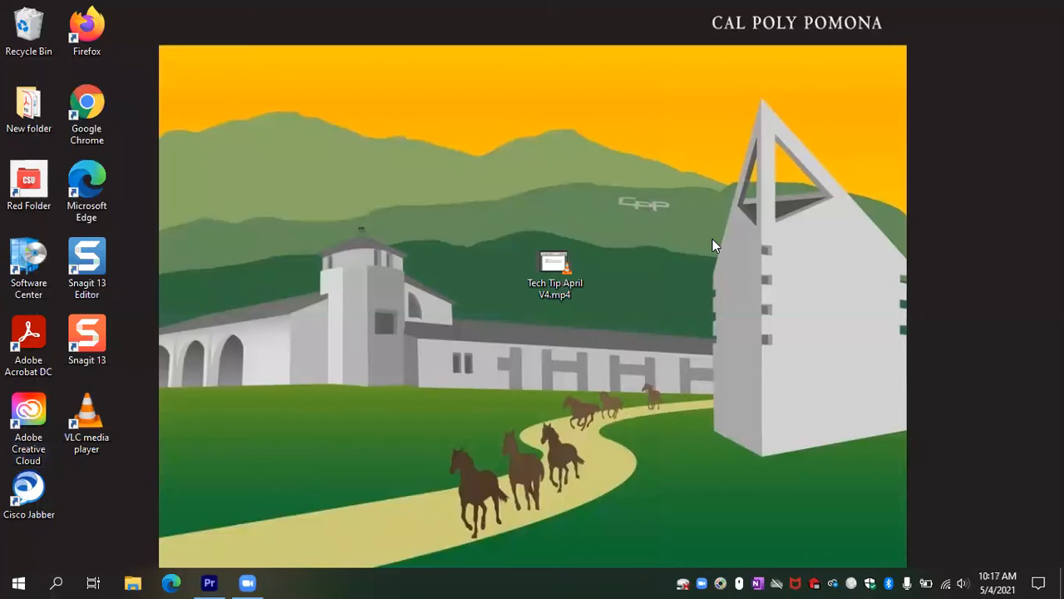
# - Open Adobe Creative Cloud and review the installed and available desktop apps under All apps
pyautogui.doubleClick(40, 422)
pyautogui.click(81, 144)
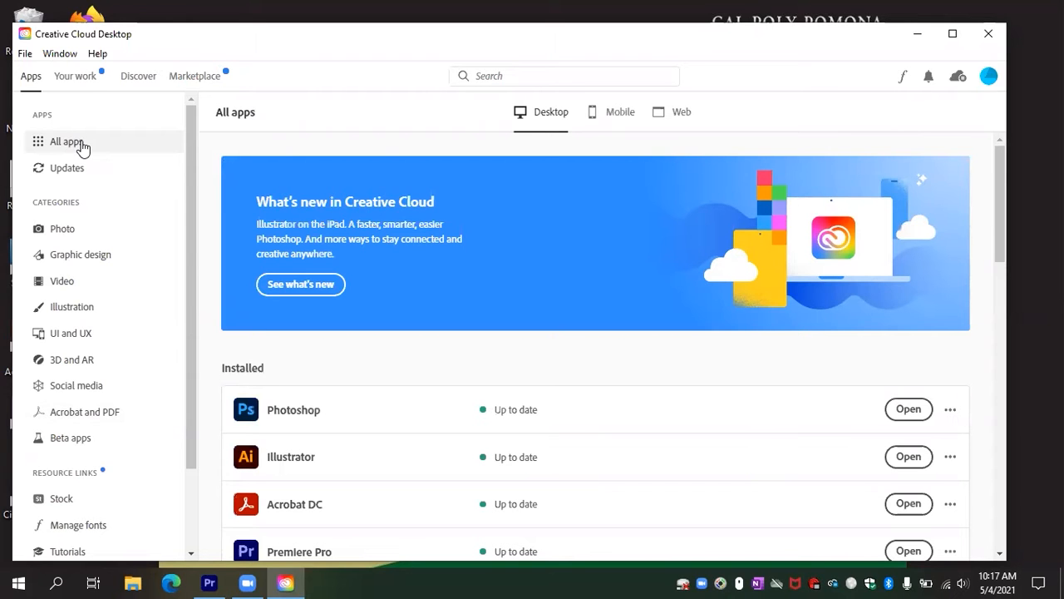
pyautogui.scroll(-4, 463, 346)
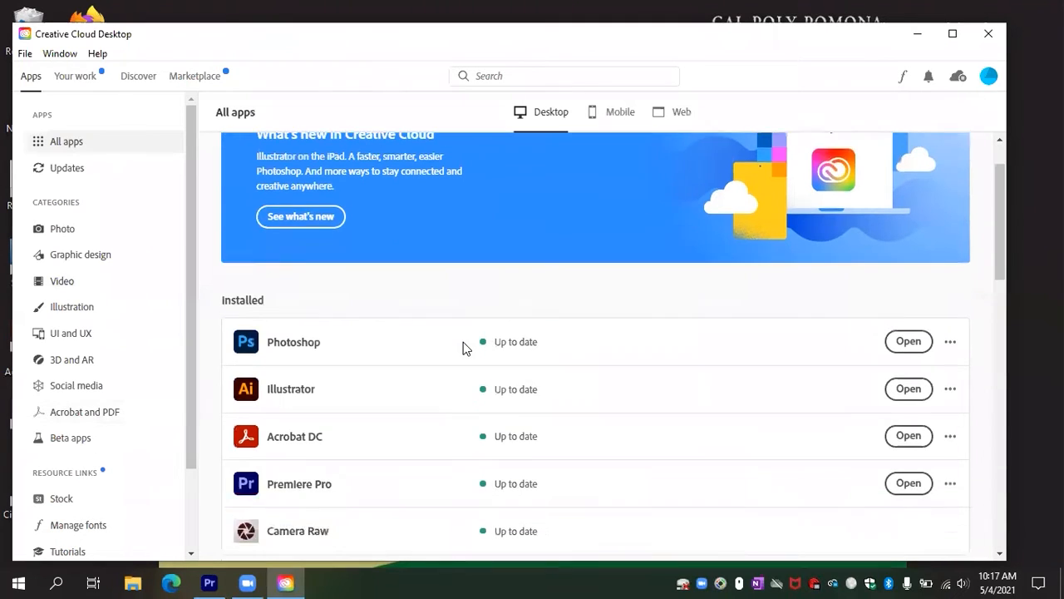
pyautogui.scroll(-1, 440, 336)
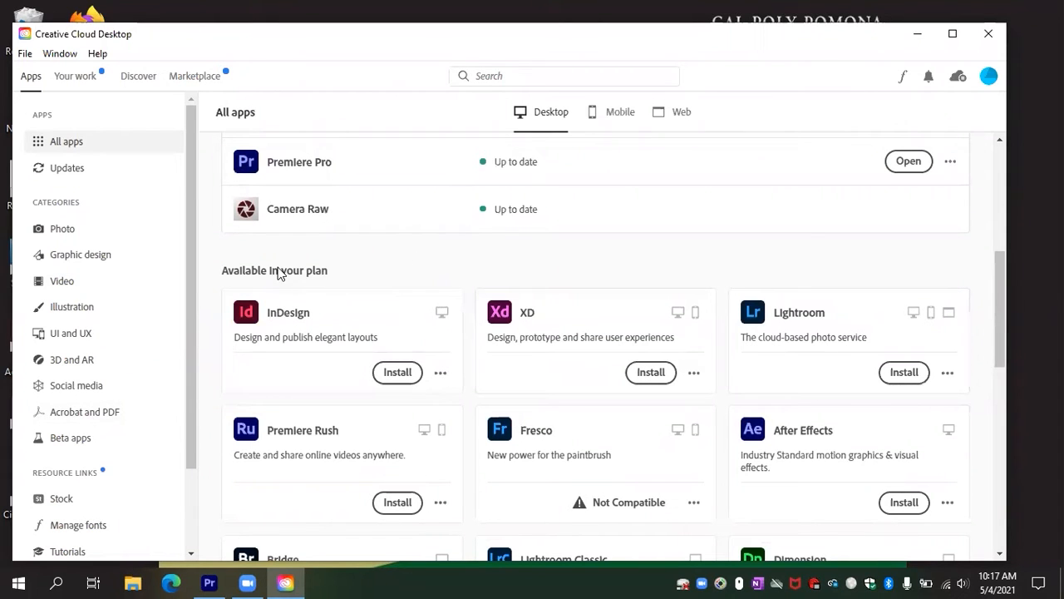
pyautogui.scroll(-1, 380, 268)
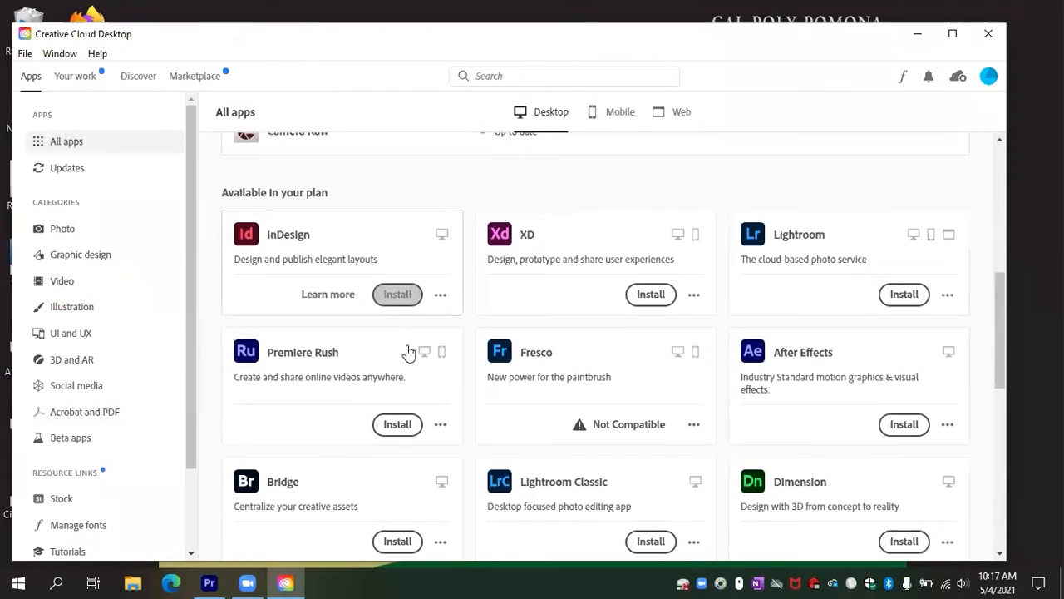
pyautogui.scroll(3, 429, 447)
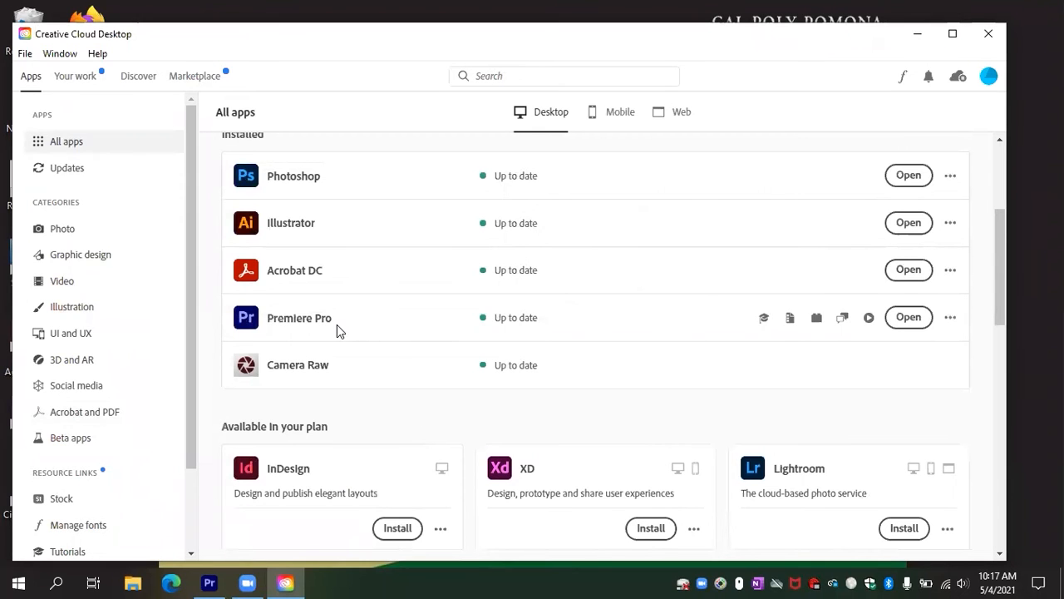
# - Search Creative Cloud for "prem" and clear the search text
pyautogui.click(517, 74)
pyautogui.write('pre')
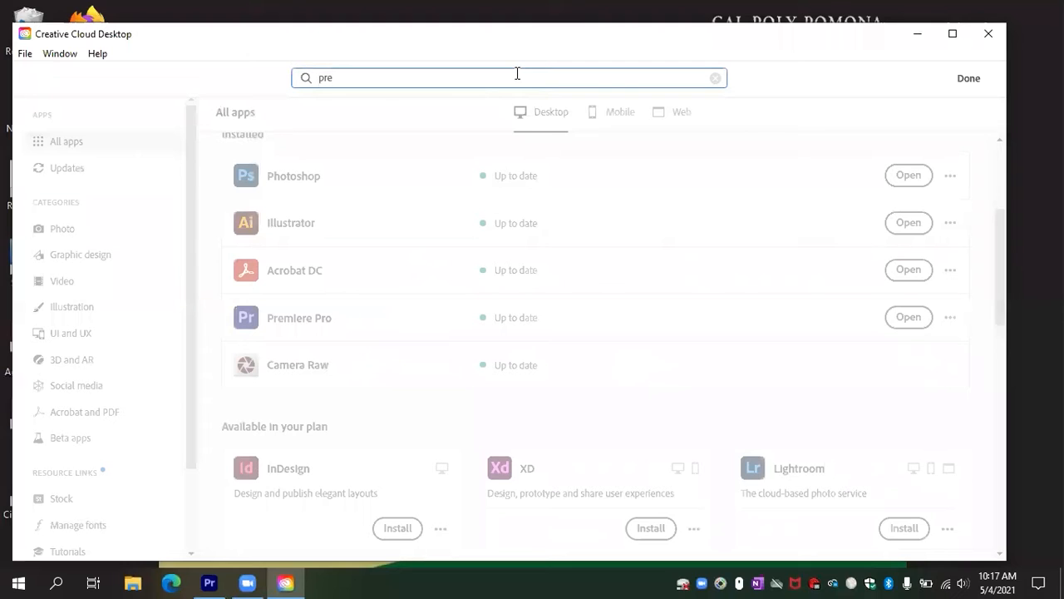
pyautogui.write('m')
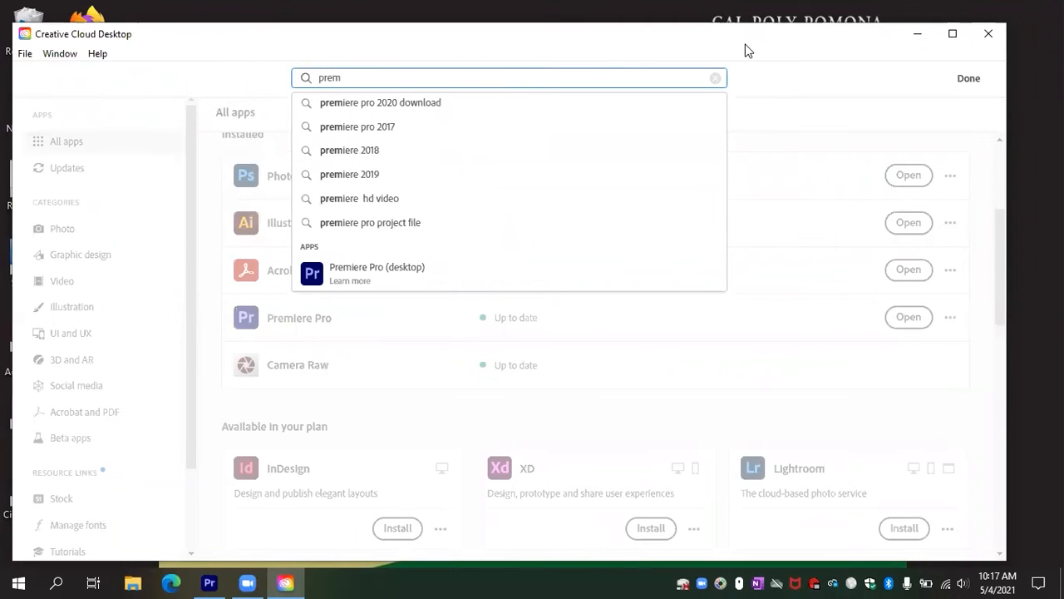
pyautogui.click(715, 78)
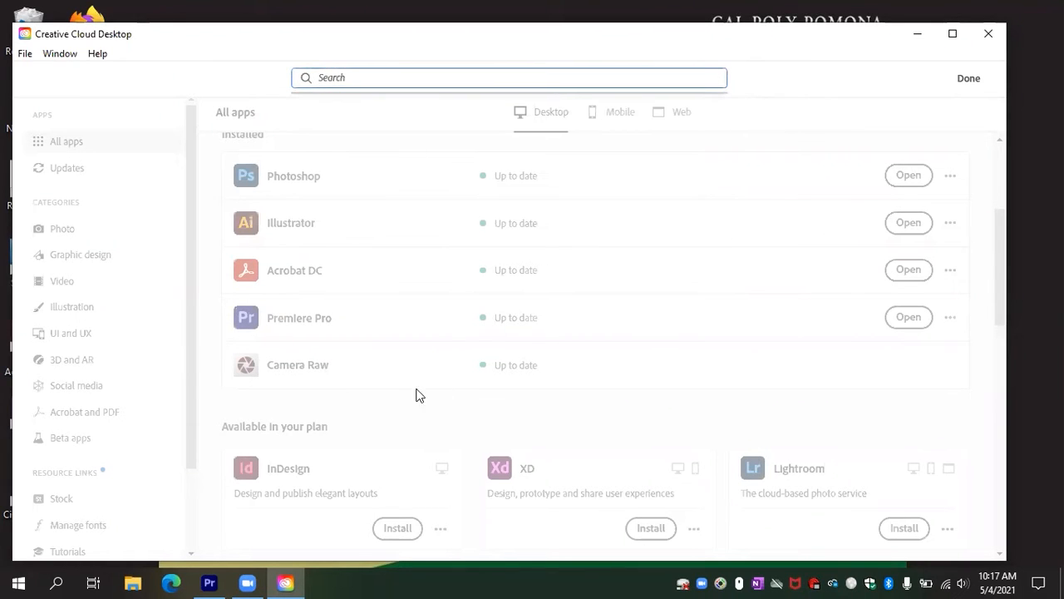
pyautogui.click(846, 369)
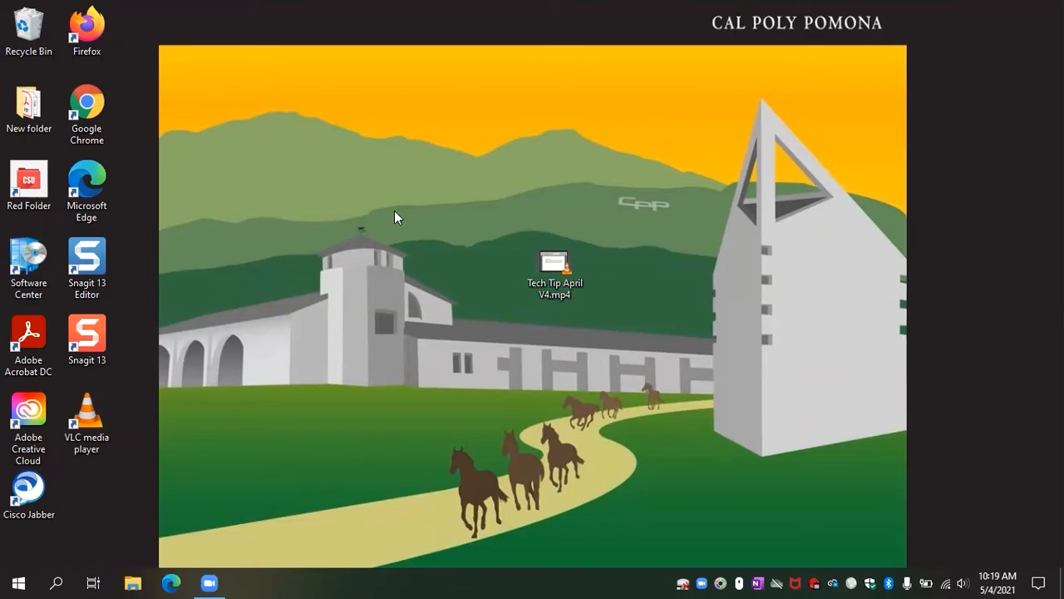
# - Create a new folder on the desktop and name it Project 1
pyautogui.rightClick(399, 163)
pyautogui.moveTo(477, 292)
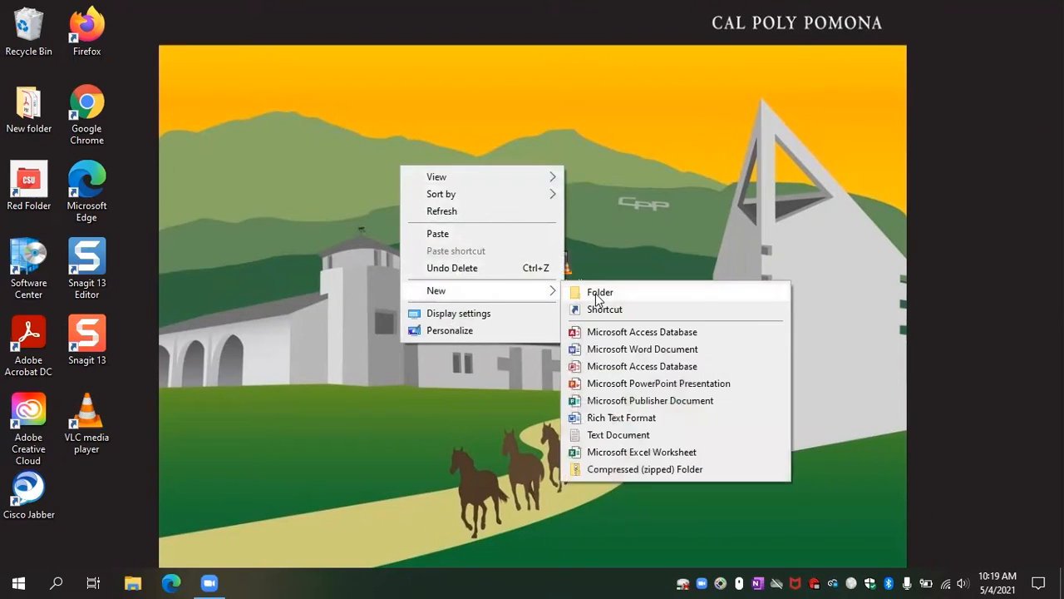
pyautogui.click(596, 292)
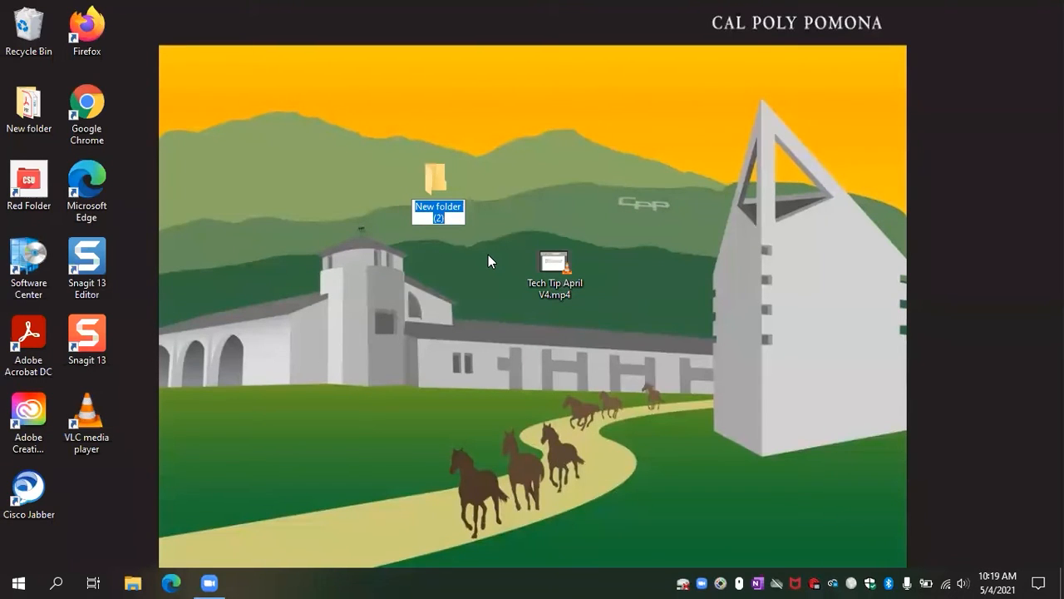
pyautogui.press('BackSpace')
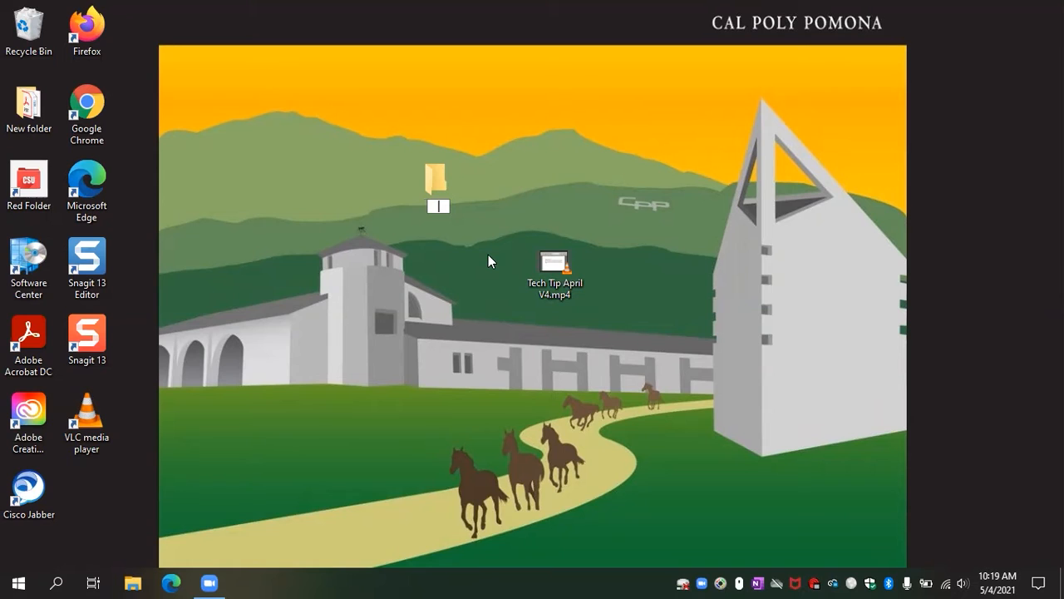
pyautogui.write('Project 1')
pyautogui.press('Return')
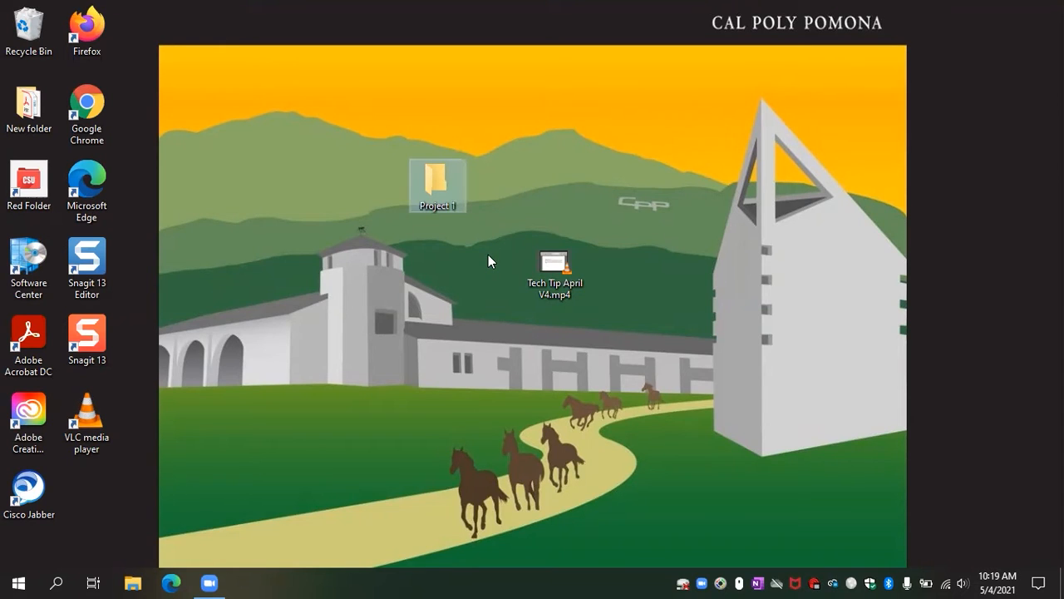
# - Open the Project 1 folder and arrange its window so the Tech Tip April V4.mp4 file stays accessible on the desktop
pyautogui.moveTo(436, 183); pyautogui.dragTo(321, 185)
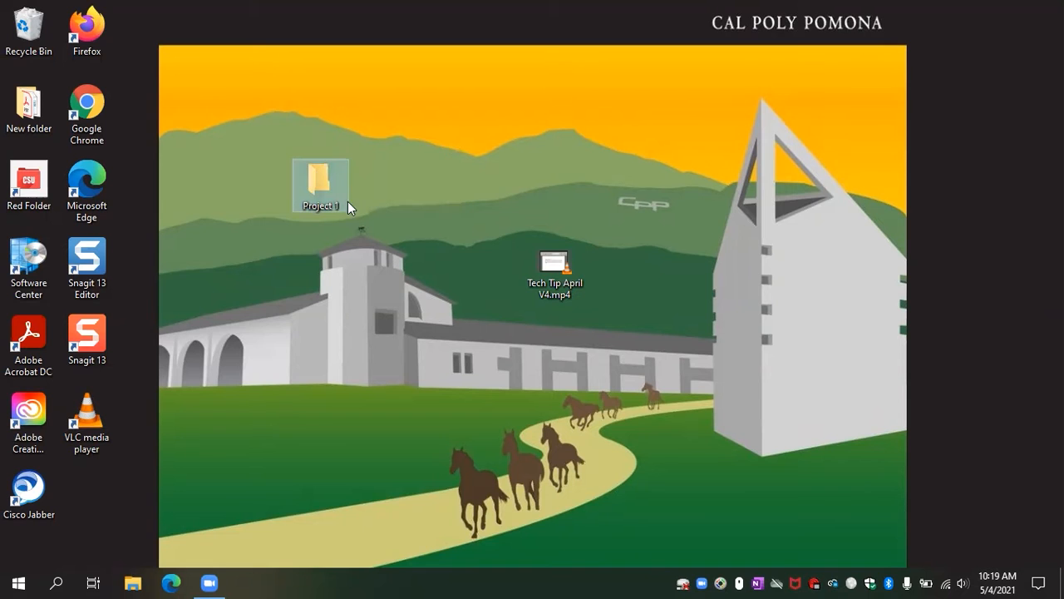
pyautogui.doubleClick(319, 185)
pyautogui.moveTo(479, 133); pyautogui.dragTo(875, 220)
pyautogui.moveTo(686, 217); pyautogui.dragTo(587, 383)
pyautogui.moveTo(548, 278); pyautogui.dragTo(279, 79)
pyautogui.moveTo(636, 380); pyautogui.dragTo(547, 124)
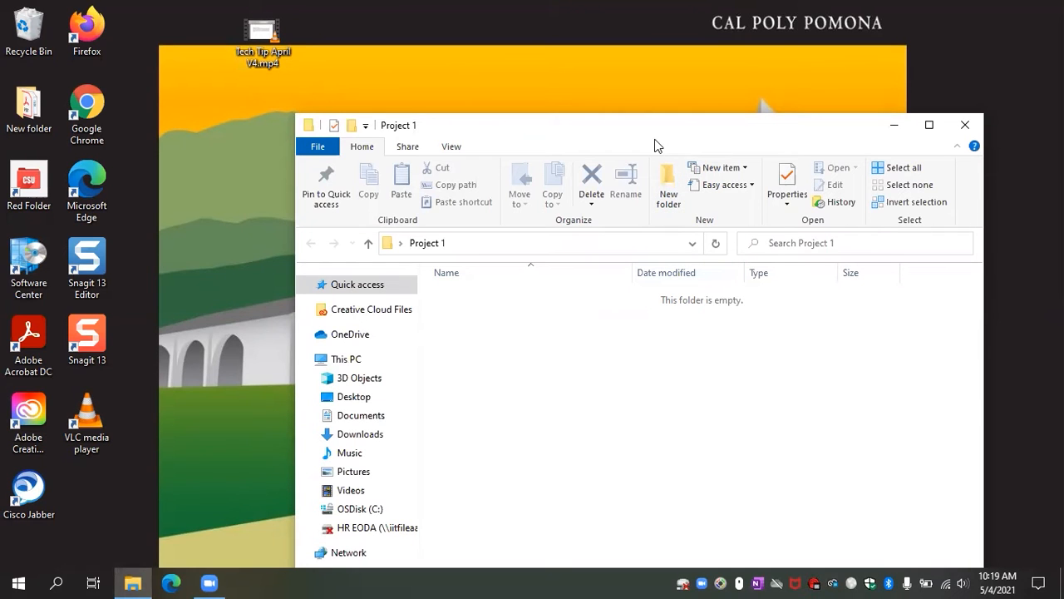
pyautogui.moveTo(637, 136); pyautogui.dragTo(622, 111)
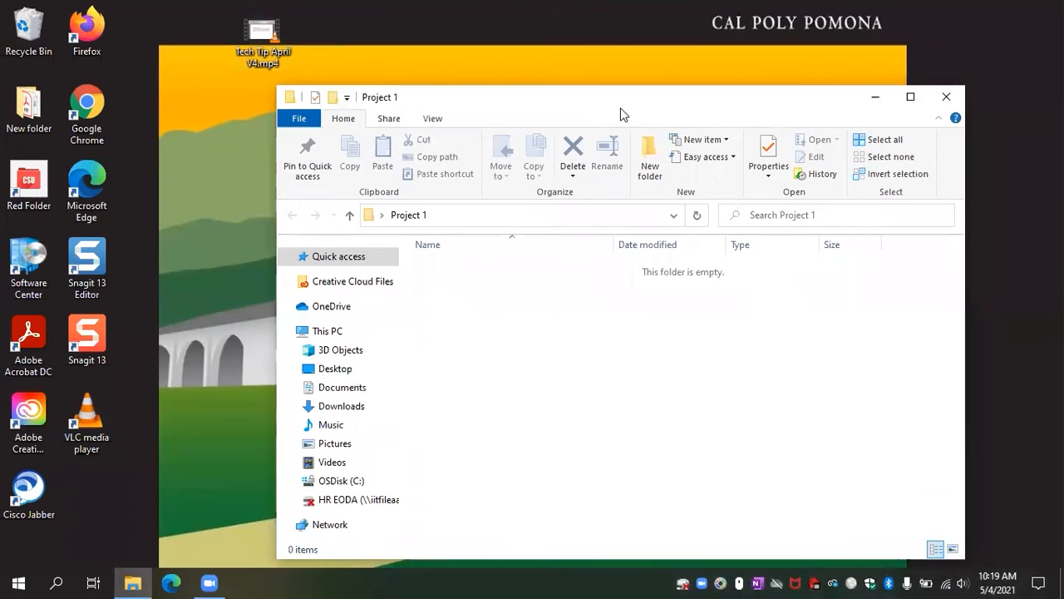
# - Create a subfolder named footage inside Project 1
pyautogui.click(653, 158)
pyautogui.write('footage')
pyautogui.press('Return')
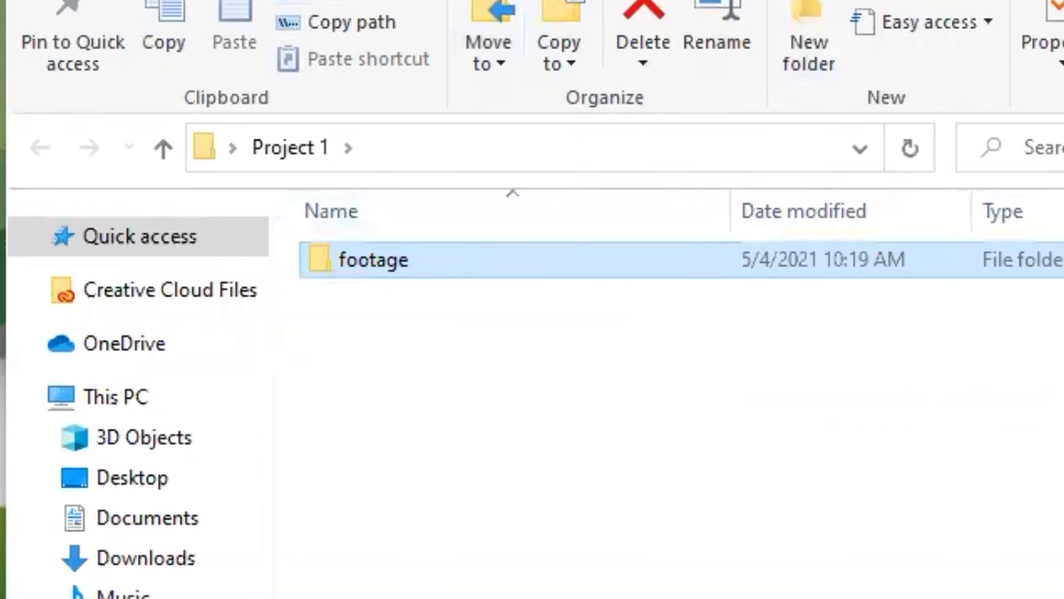
pyautogui.moveTo(0, 0); pyautogui.dragTo(447, 266)
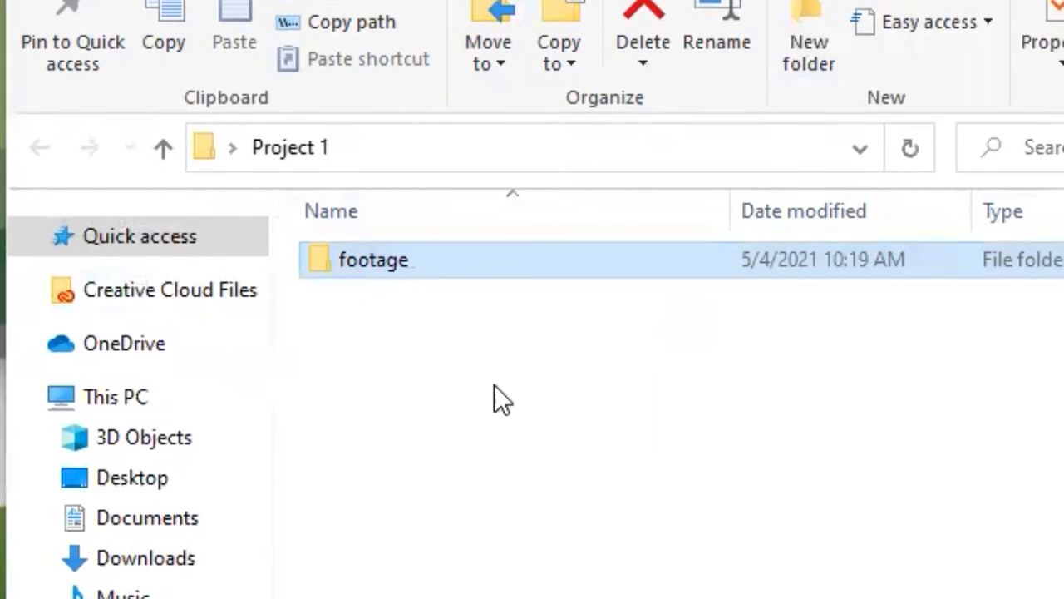
# - Create a second subfolder named project inside Project 1
pyautogui.click(494, 384)
pyautogui.hotkey('ctrl', 'shift', 'n')
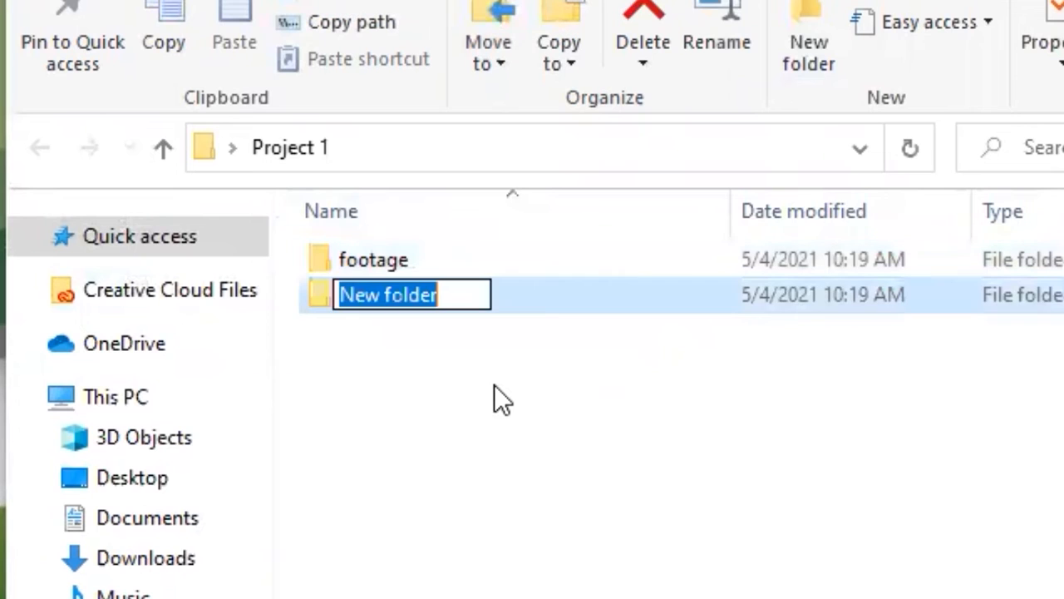
pyautogui.write('project')
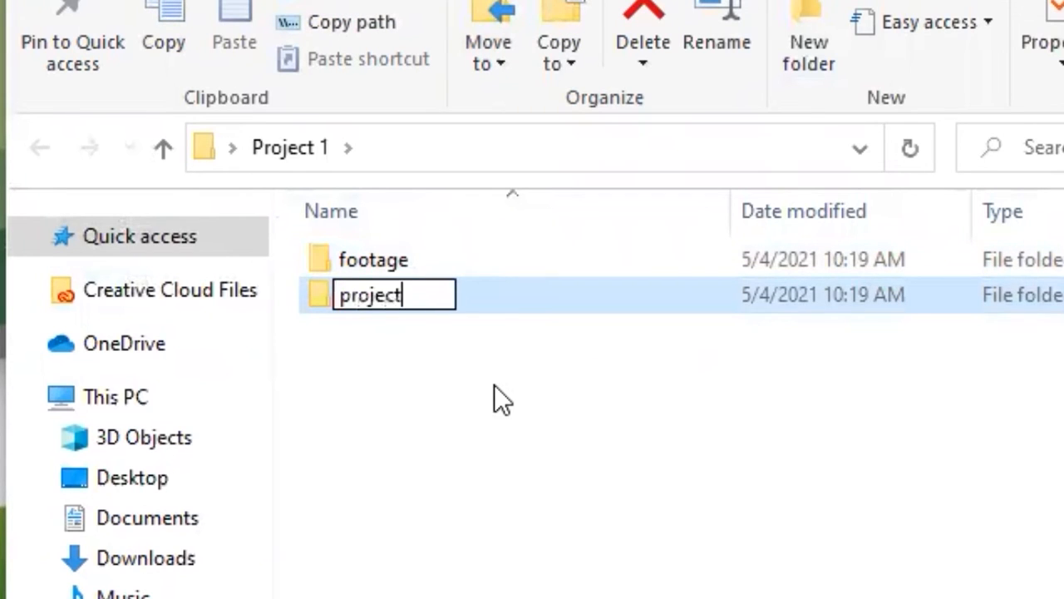
pyautogui.press('Return')
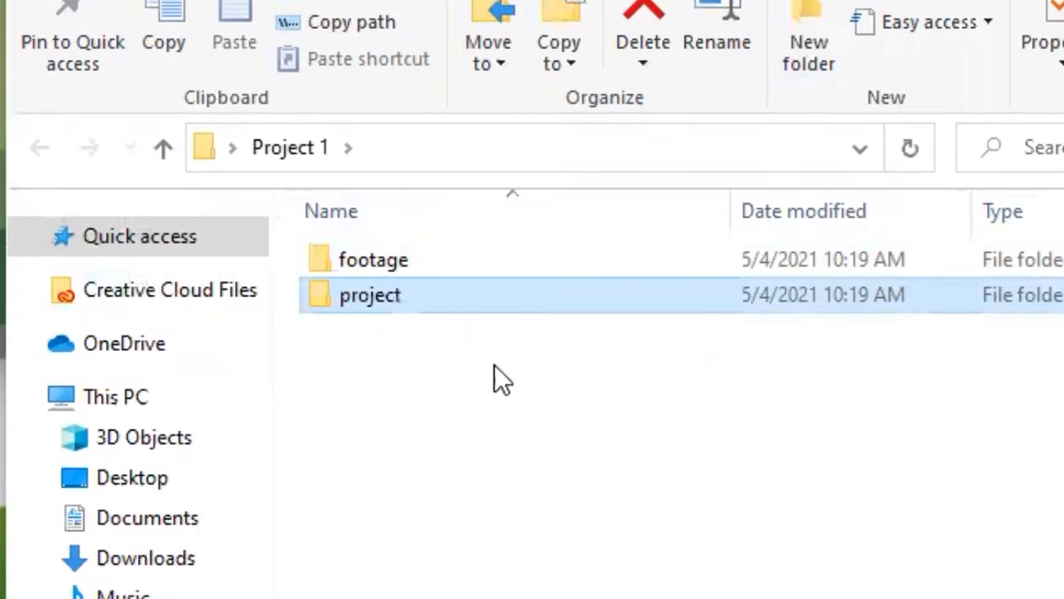
# - Look inside the project subfolder and return to the Project 1 folder
pyautogui.doubleClick(497, 306)
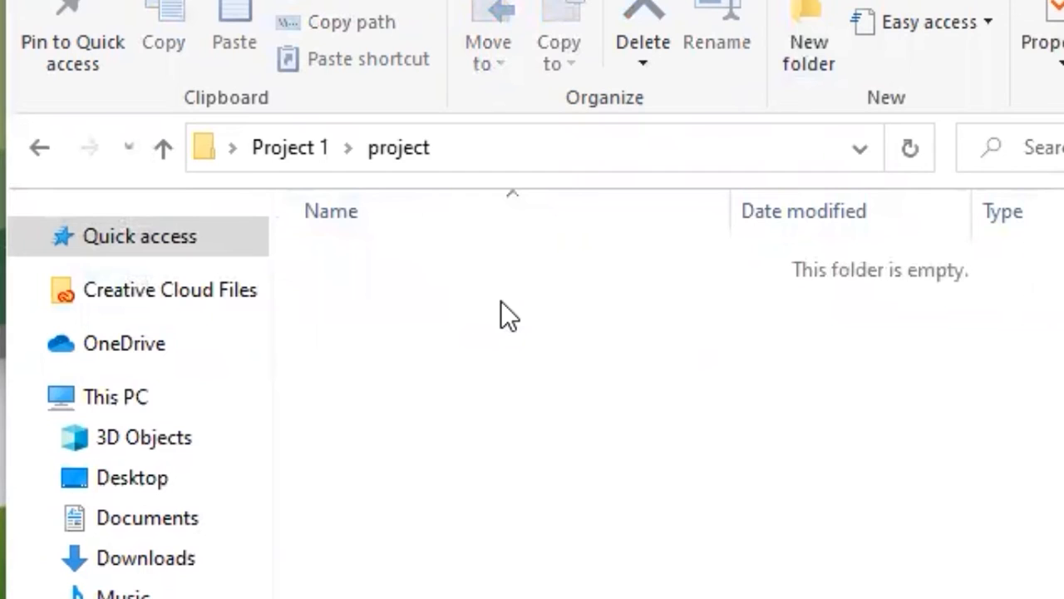
pyautogui.hotkey('alt', 'Left')
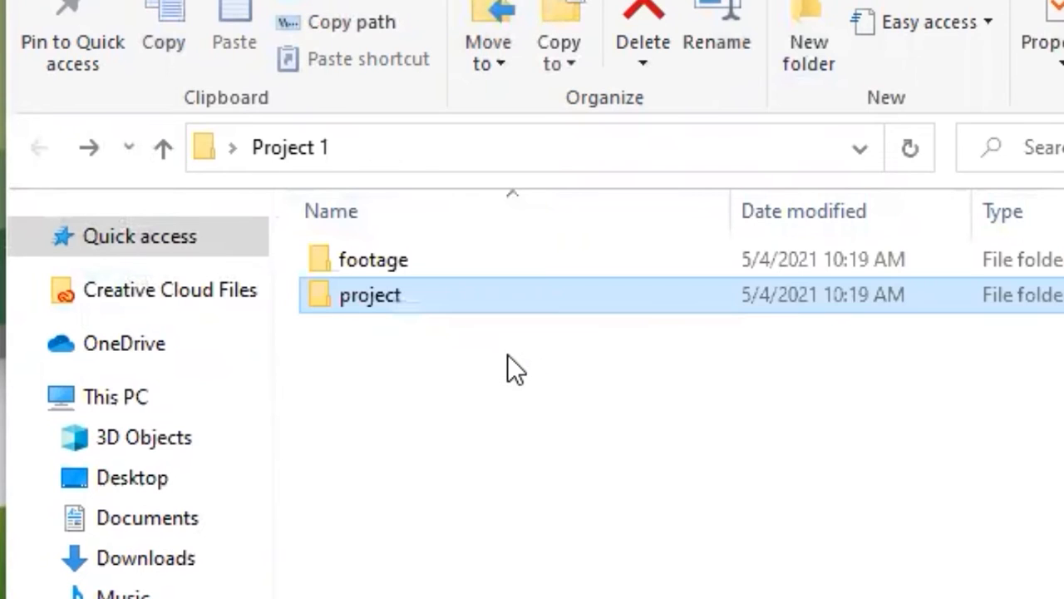
pyautogui.doubleClick(584, 311)
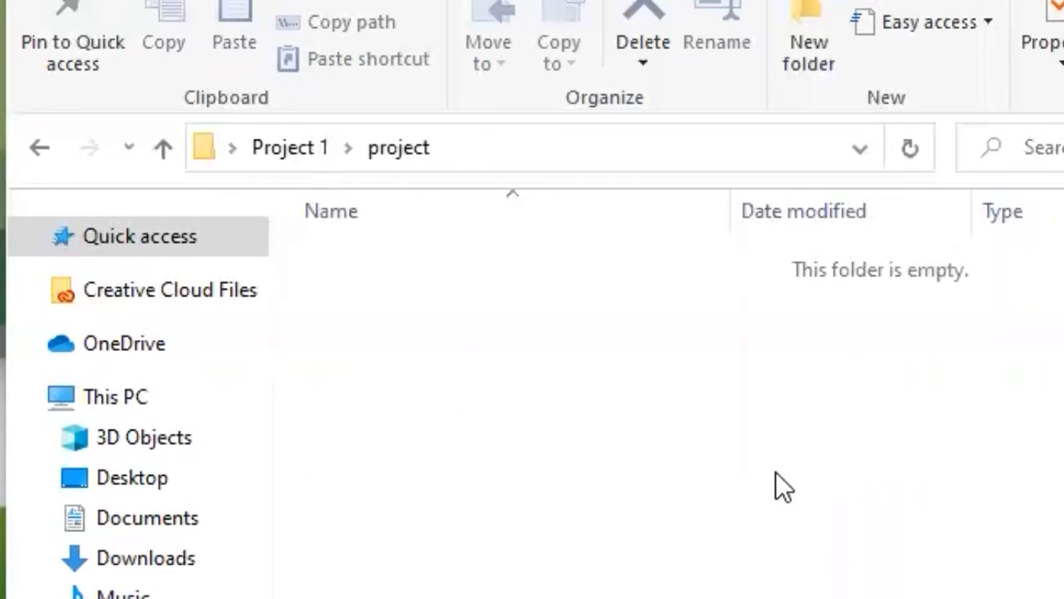
pyautogui.hotkey('alt', 'Left')
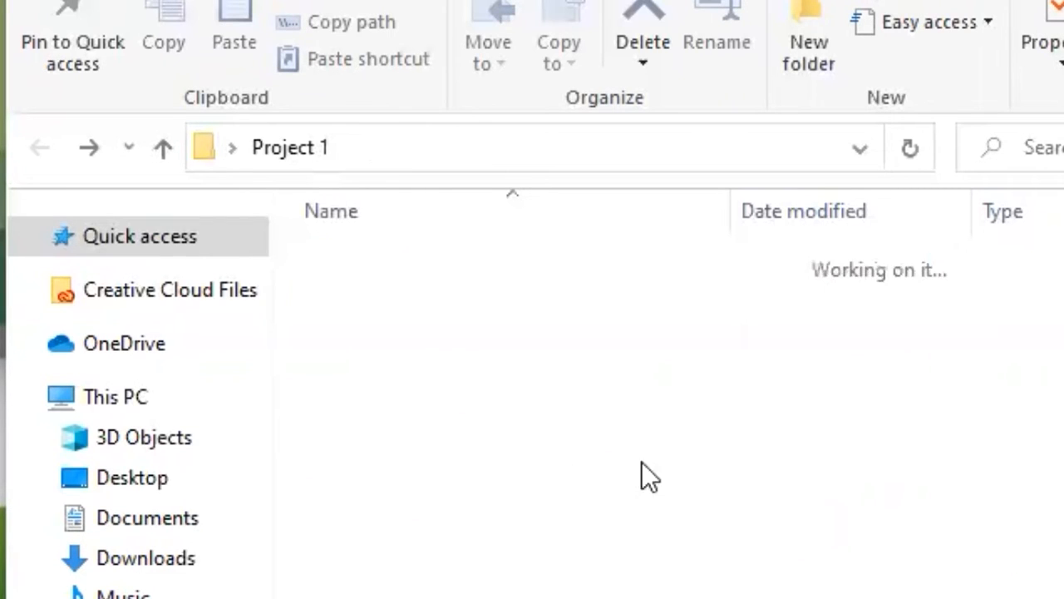
pyautogui.click(565, 502)
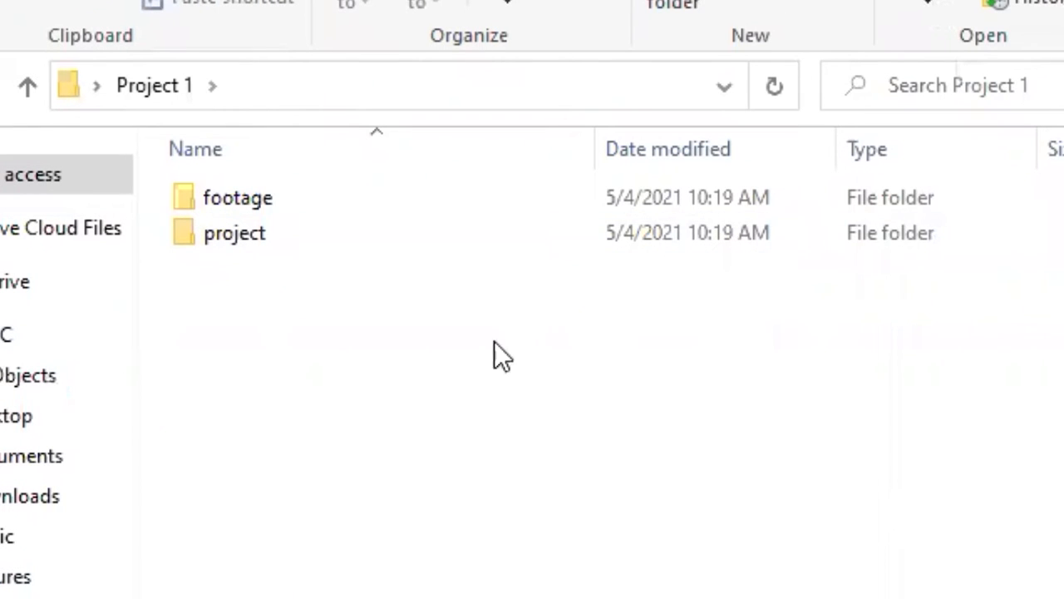
# - Open the project subfolder and copy its full folder path
pyautogui.doubleClick(393, 240)
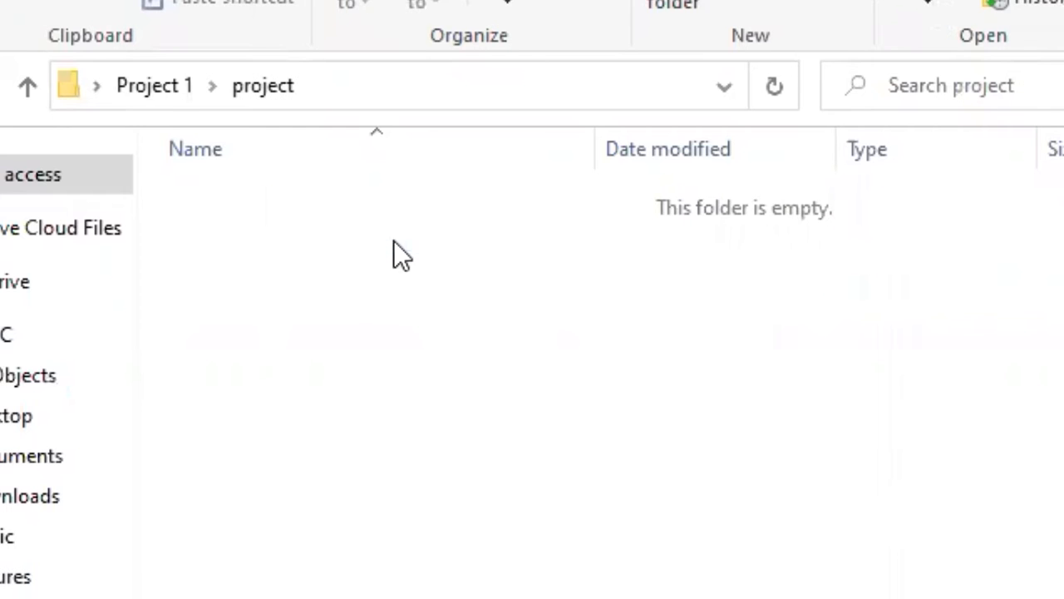
pyautogui.click(457, 113)
pyautogui.hotkey('ctrl', 'c')
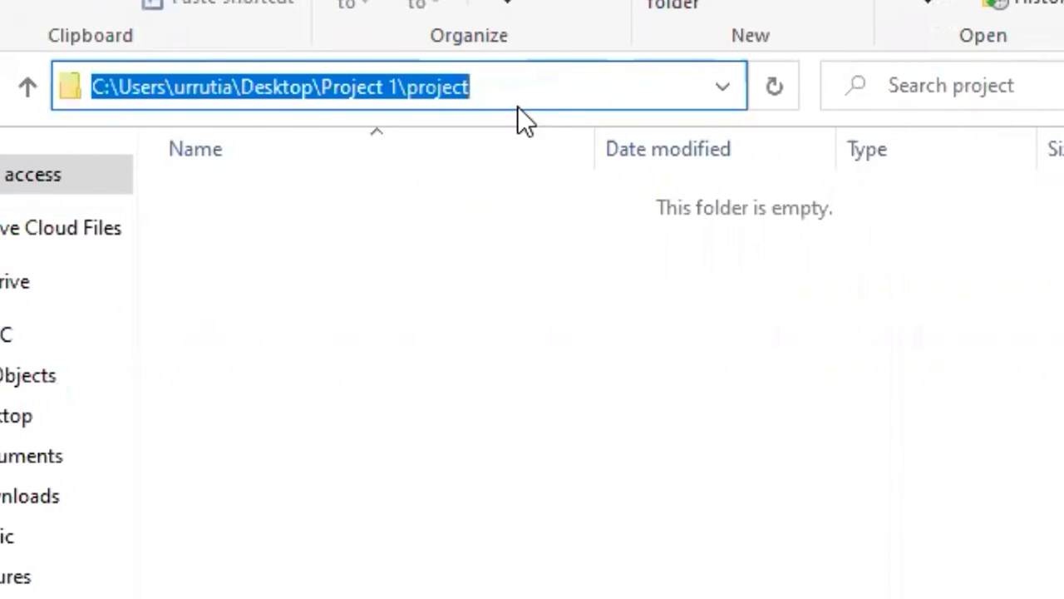
pyautogui.click(611, 391)
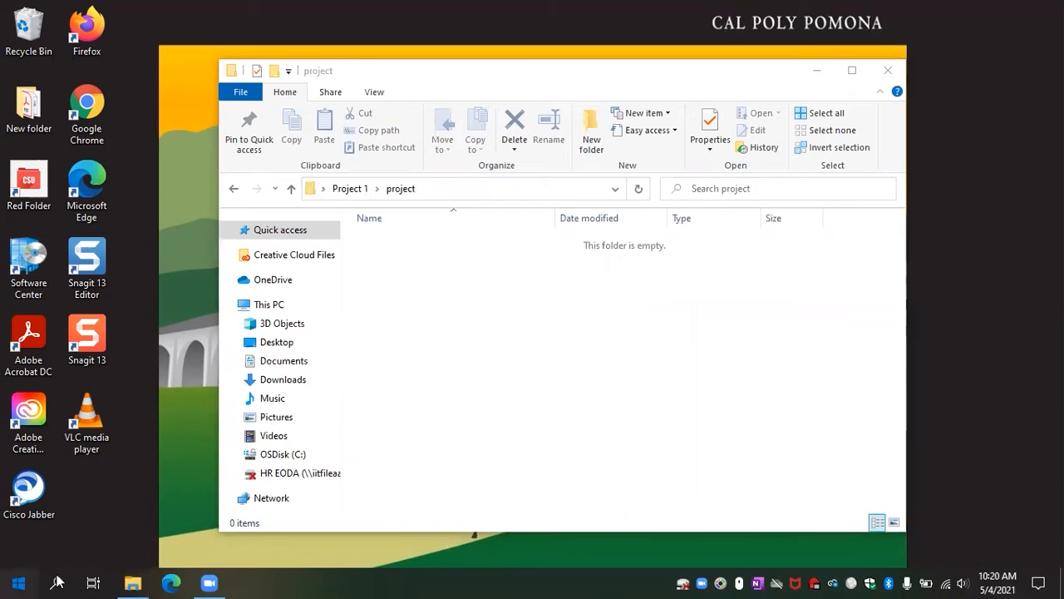
# - Launch Adobe Premiere Pro 2021 from the recently added apps
pyautogui.press('super')
pyautogui.scroll(-3, 326, 367)
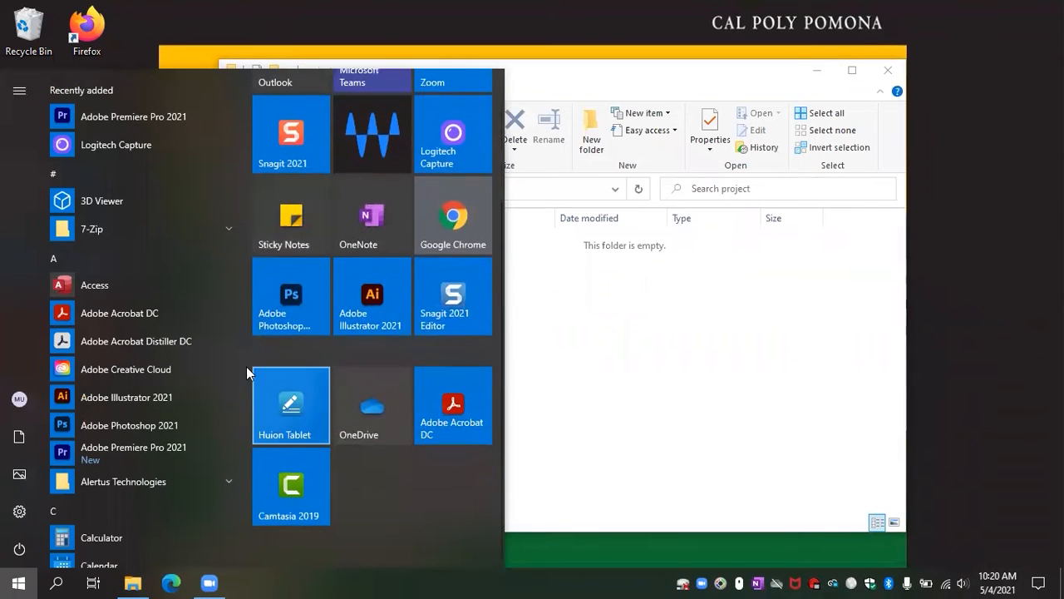
pyautogui.click(142, 118)
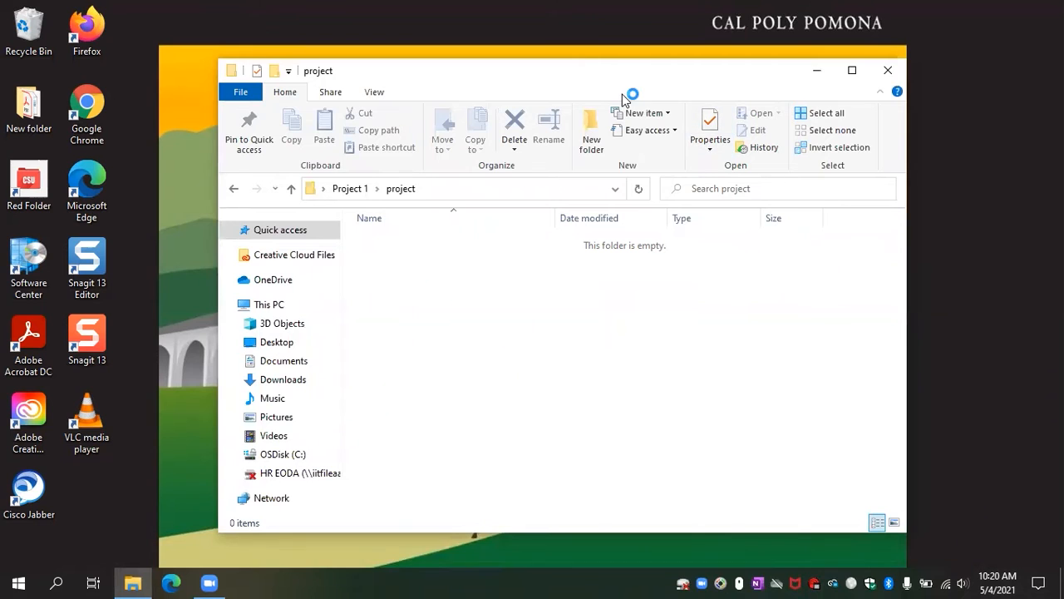
# - Page through the introductory feature tips up to Premiere Pro Productions and close the introduction
pyautogui.click(782, 153)
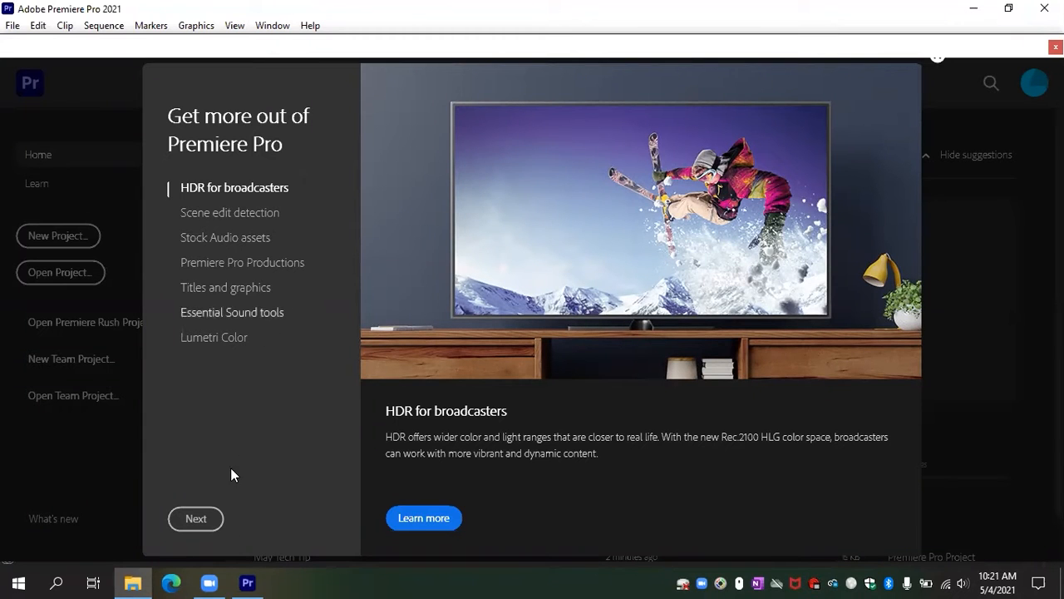
pyautogui.click(209, 525)
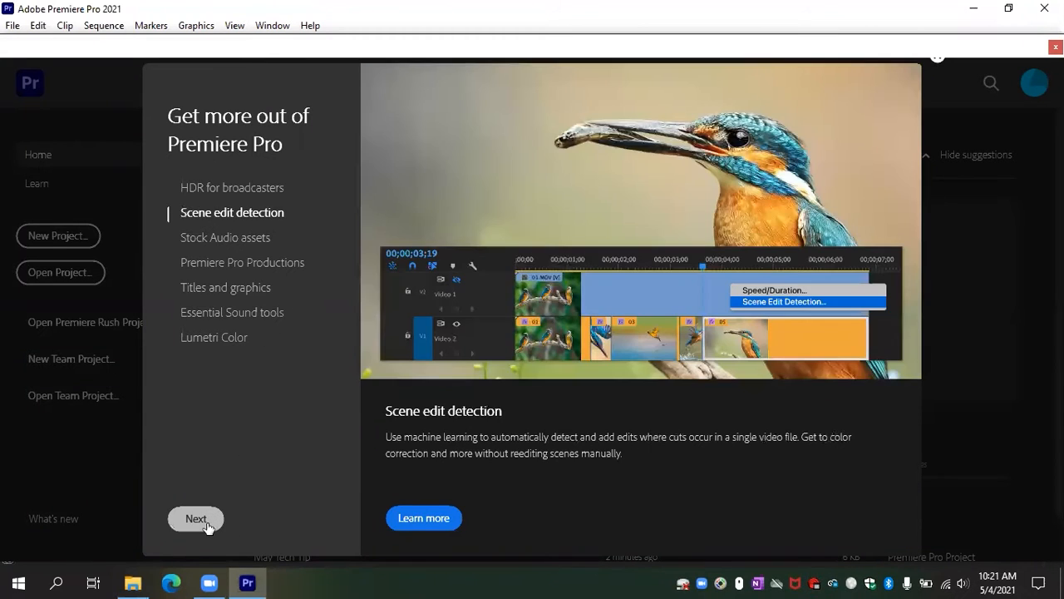
pyautogui.click(208, 526)
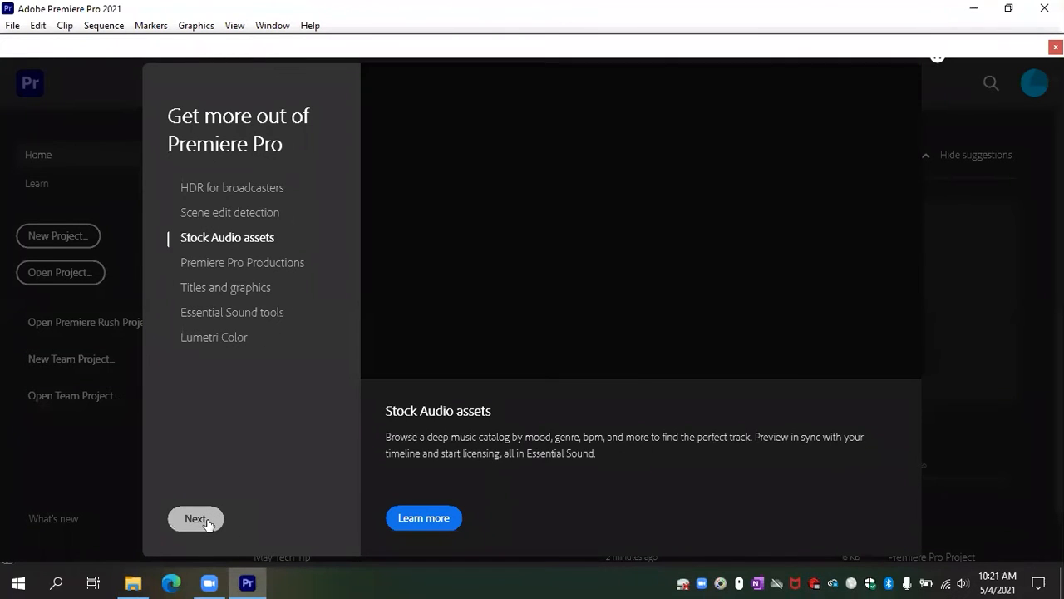
pyautogui.click(208, 524)
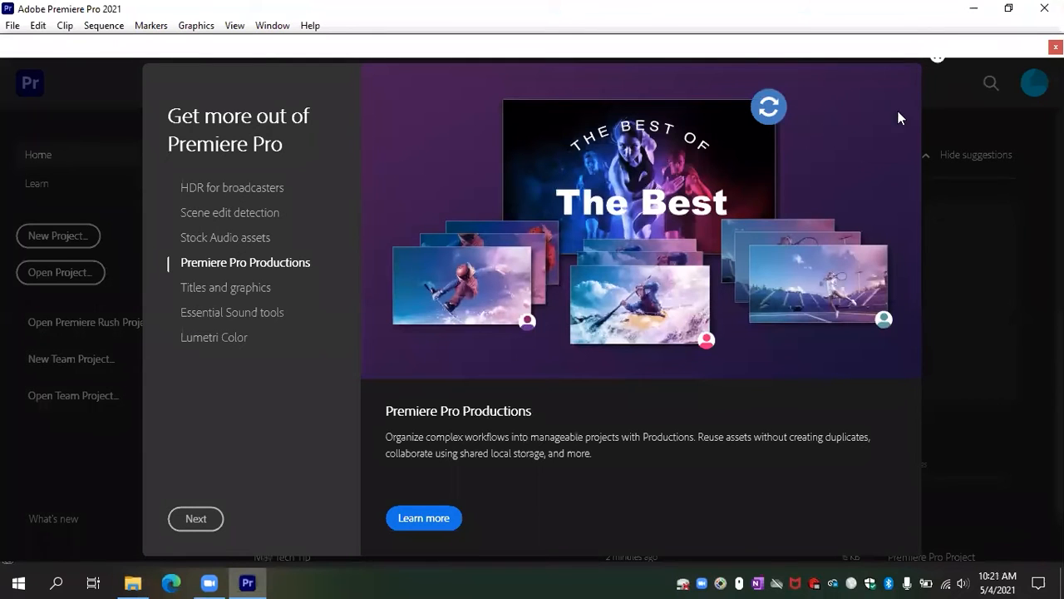
pyautogui.click(944, 91)
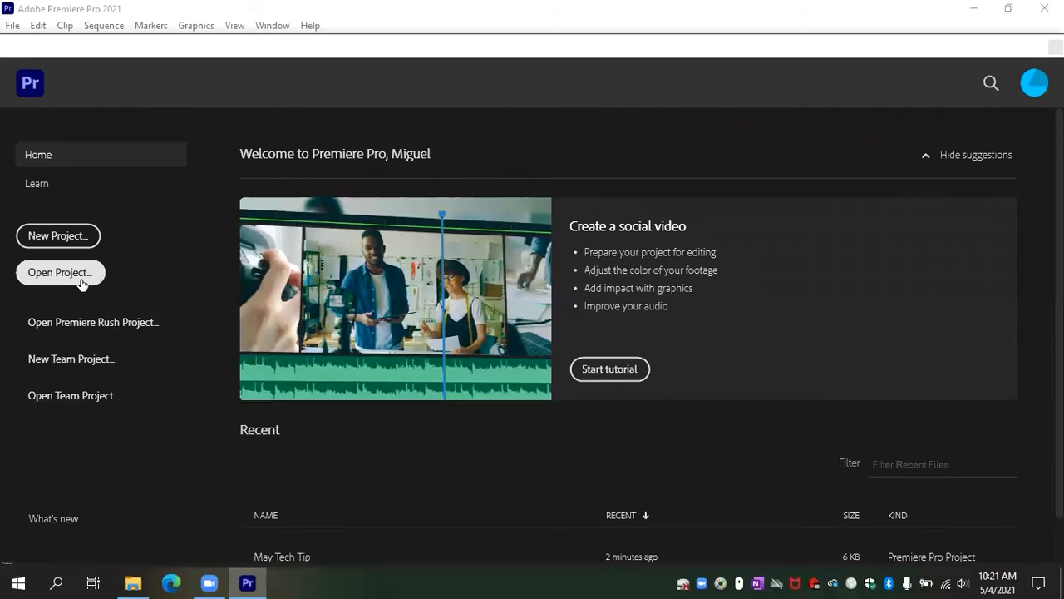
# - Start a new project and go to the copied project folder path when browsing for its save location
pyautogui.click(68, 239)
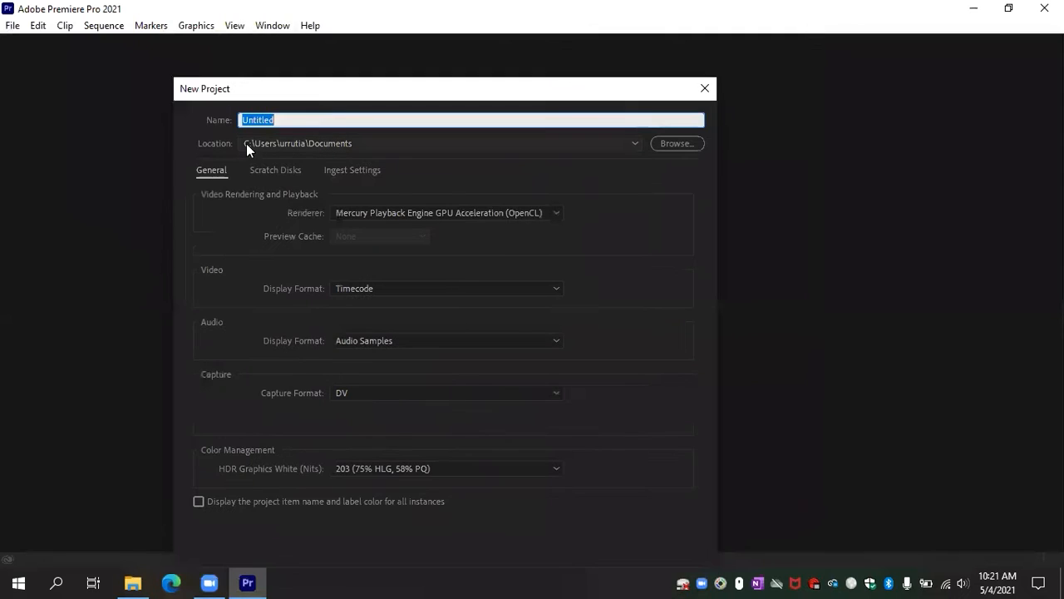
pyautogui.click(140, 581)
pyautogui.click(141, 581)
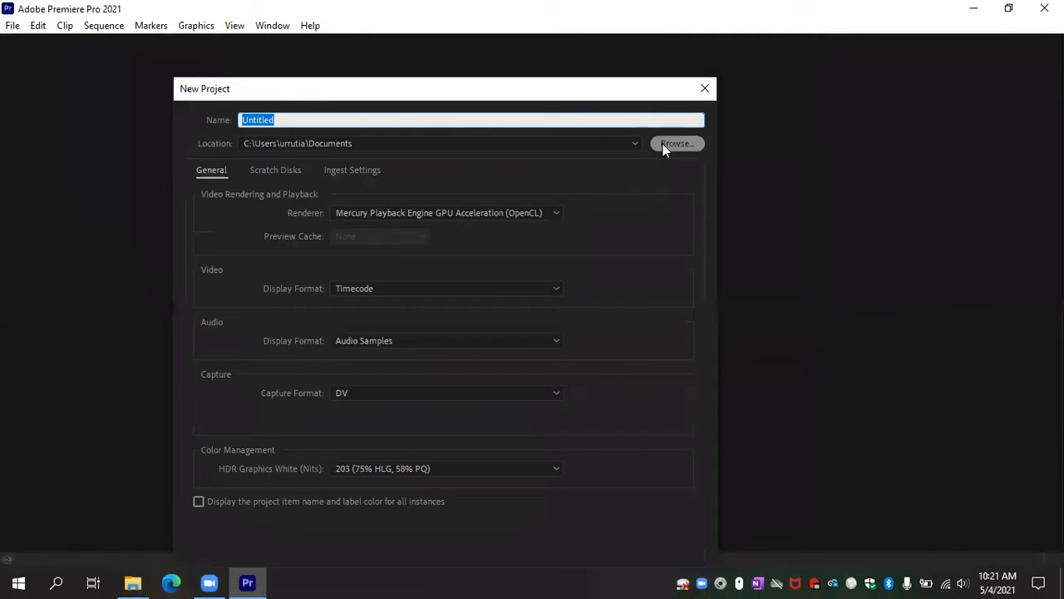
pyautogui.click(663, 144)
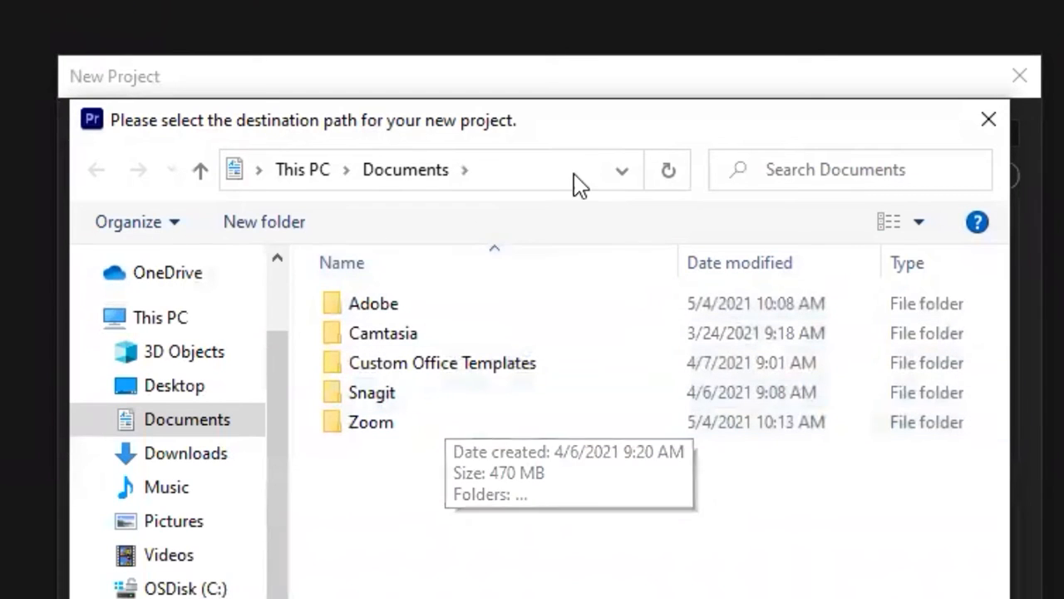
pyautogui.click(550, 178)
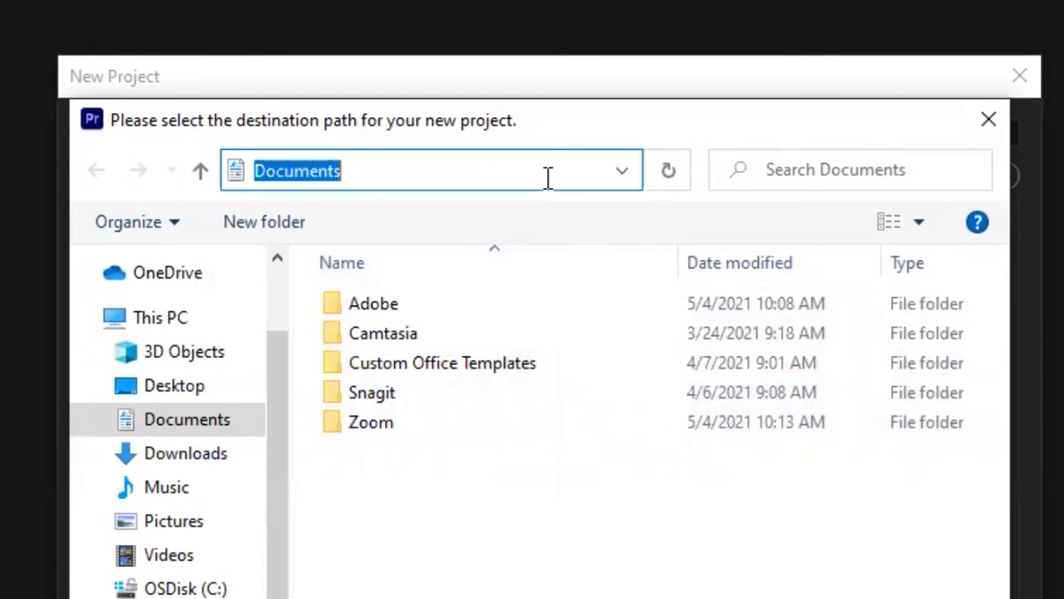
pyautogui.hotkey('ctrl', 'v')
pyautogui.click(680, 172)
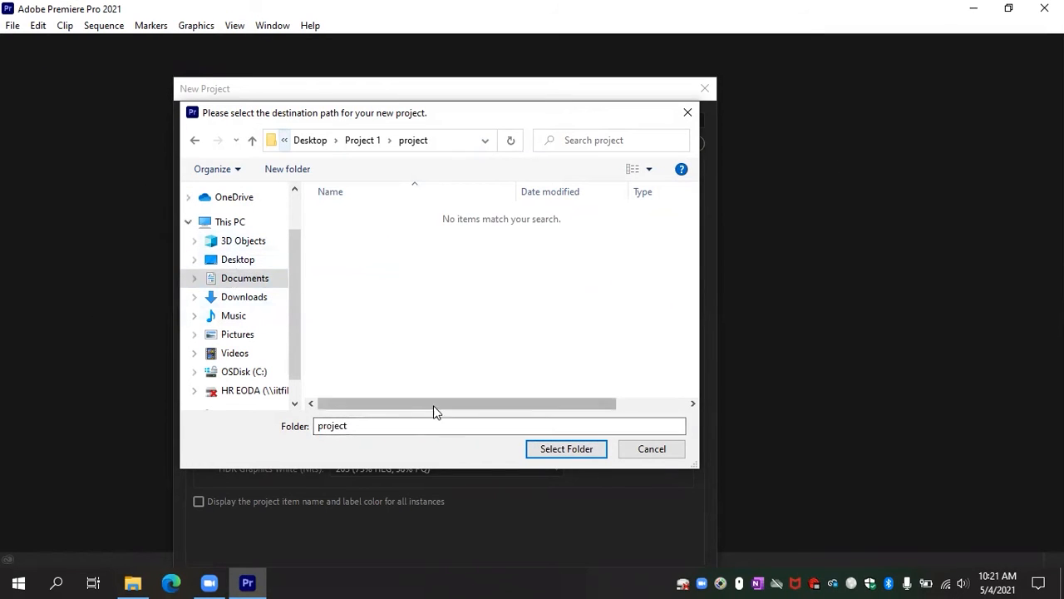
# - Choose the project subfolder inside Project 1 on the Desktop as the new project's location
pyautogui.click(242, 259)
pyautogui.doubleClick(439, 266)
pyautogui.doubleClick(376, 237)
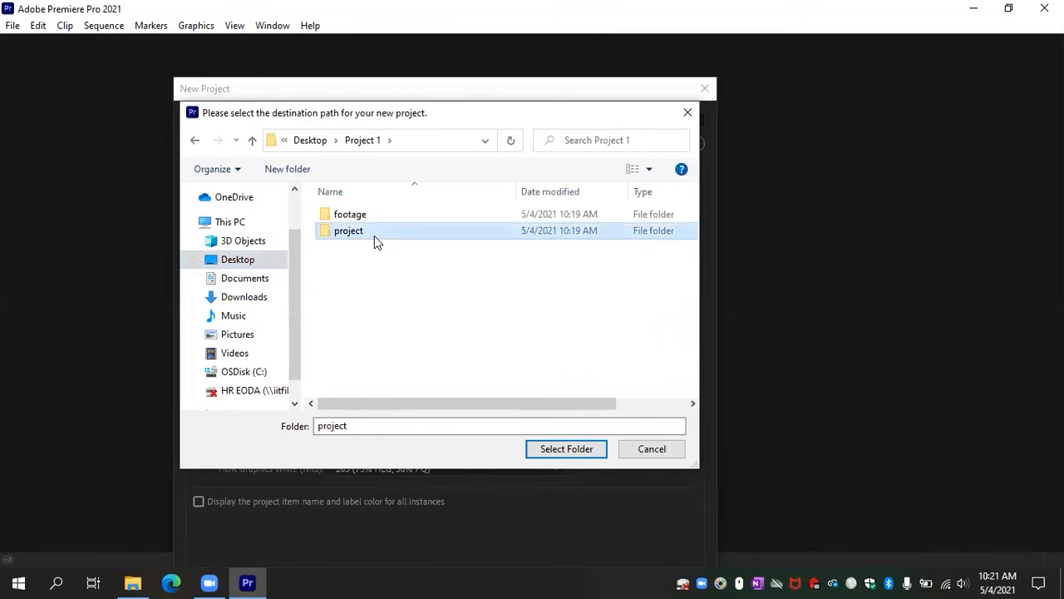
pyautogui.click(565, 449)
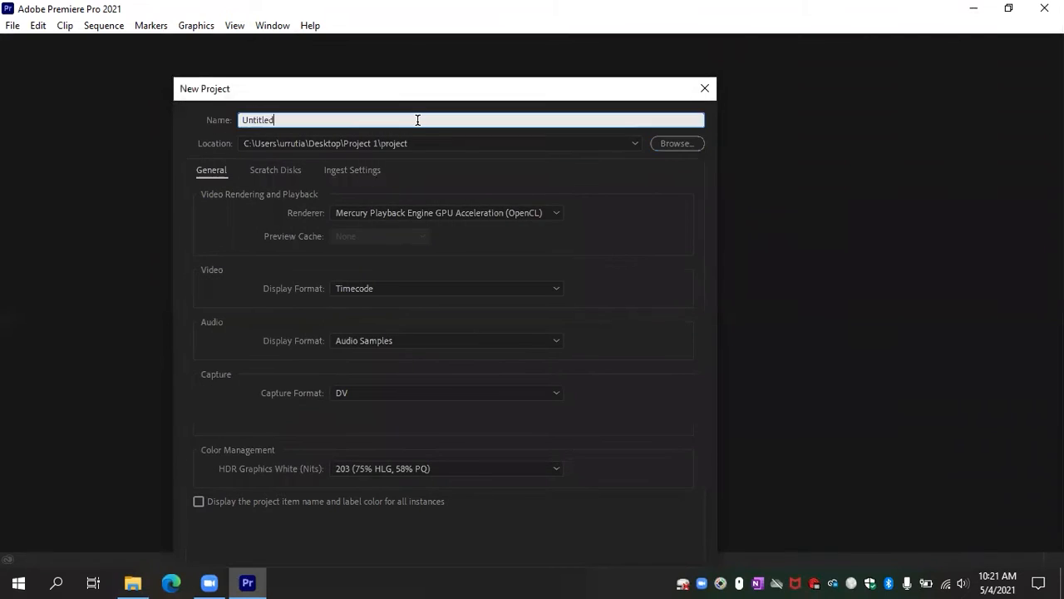
# - Name the new project Tech Tip 4 and create it with the default settings
pyautogui.doubleClick(417, 120)
pyautogui.press('BackSpace')
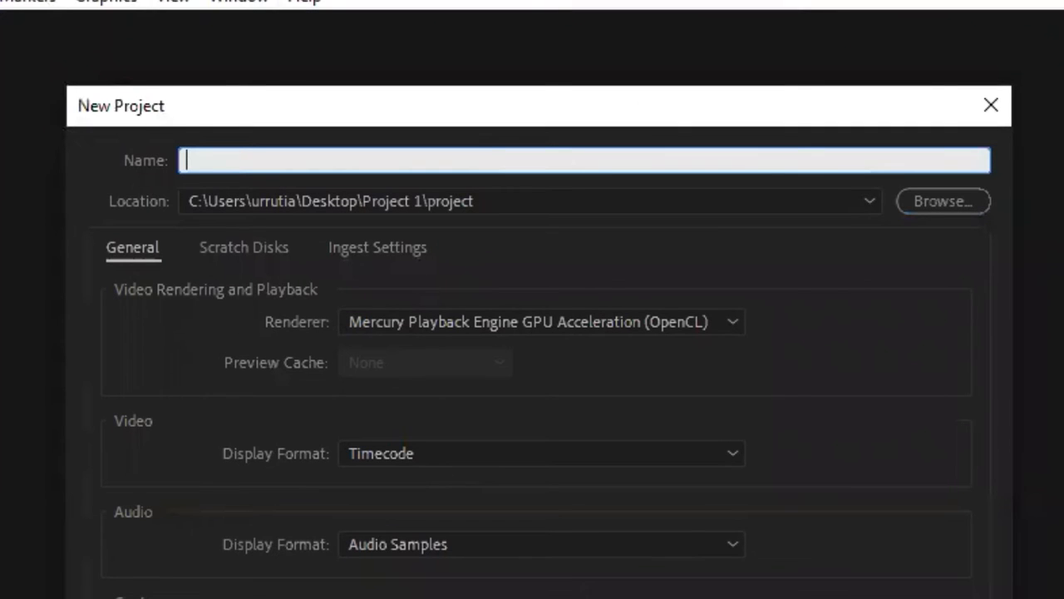
pyautogui.write('Tech Tip ')
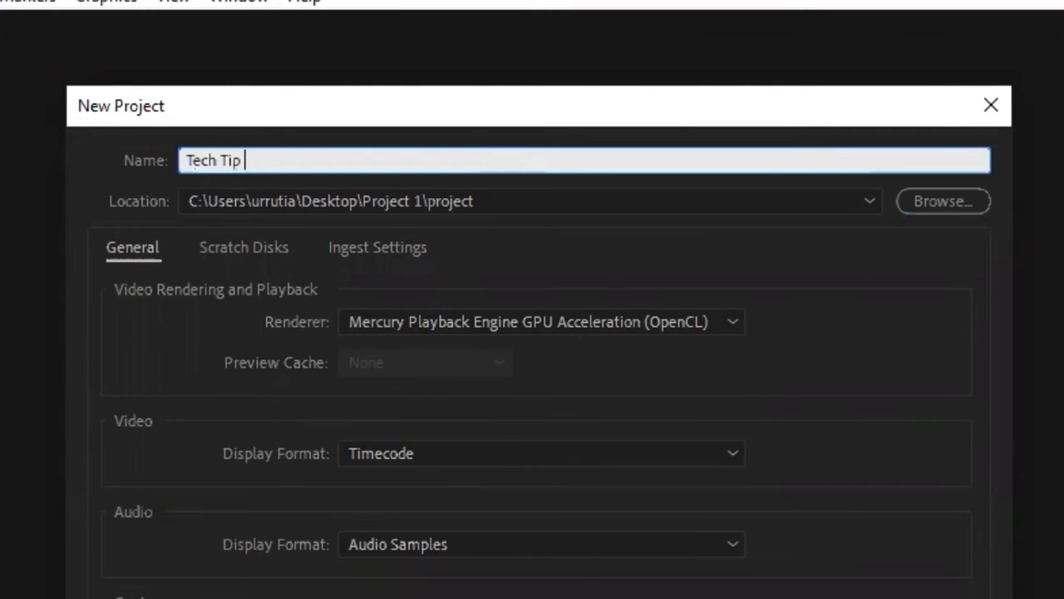
pyautogui.write('4')
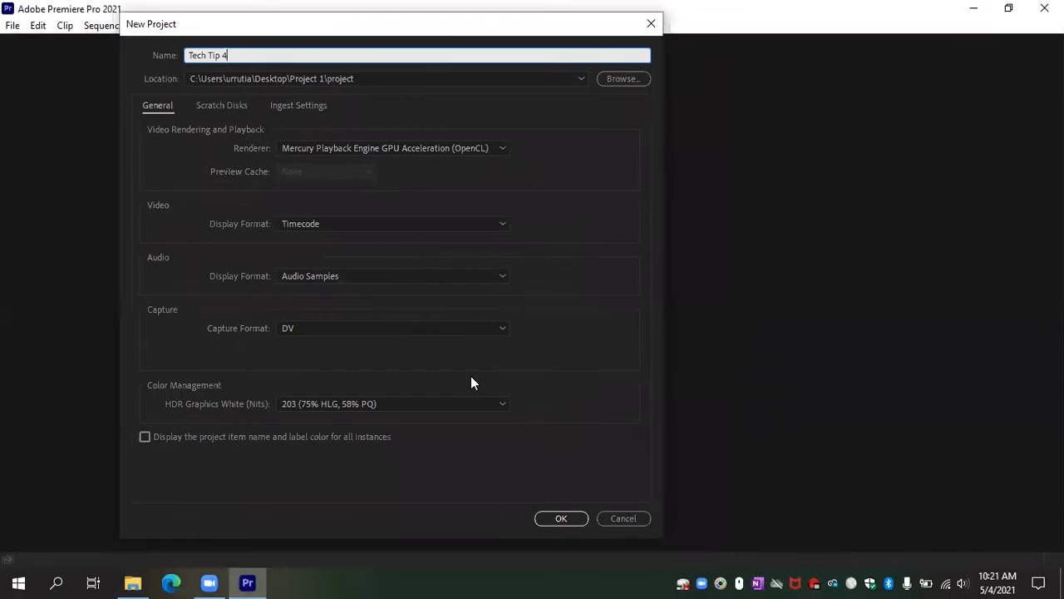
pyautogui.click(576, 518)
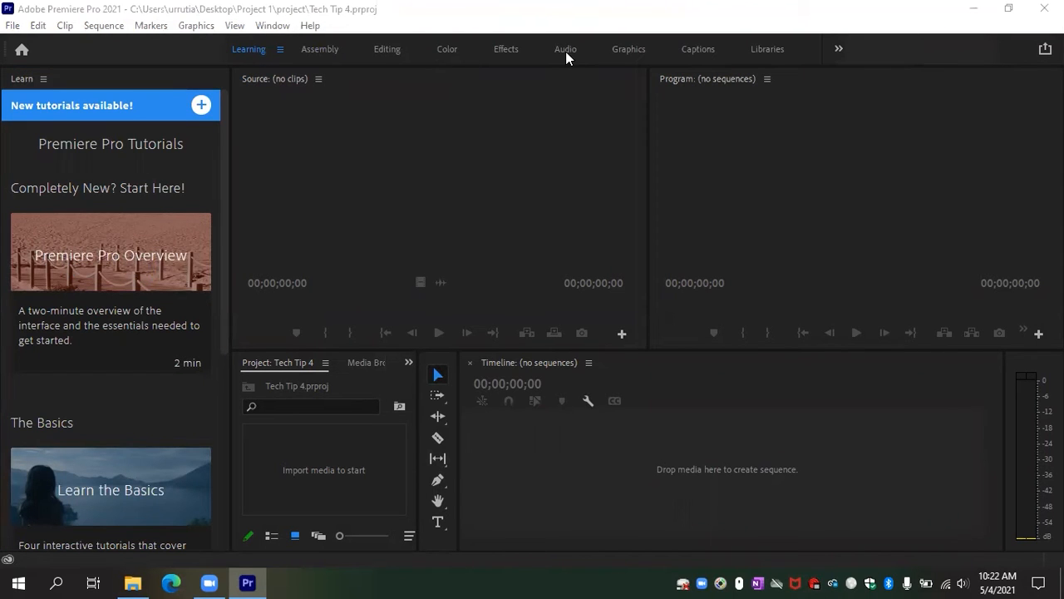
# - Switch to the Assembly workspace and import Tech Tip April V4.mp4 from the footage subfolder of Project 1
pyautogui.click(313, 52)
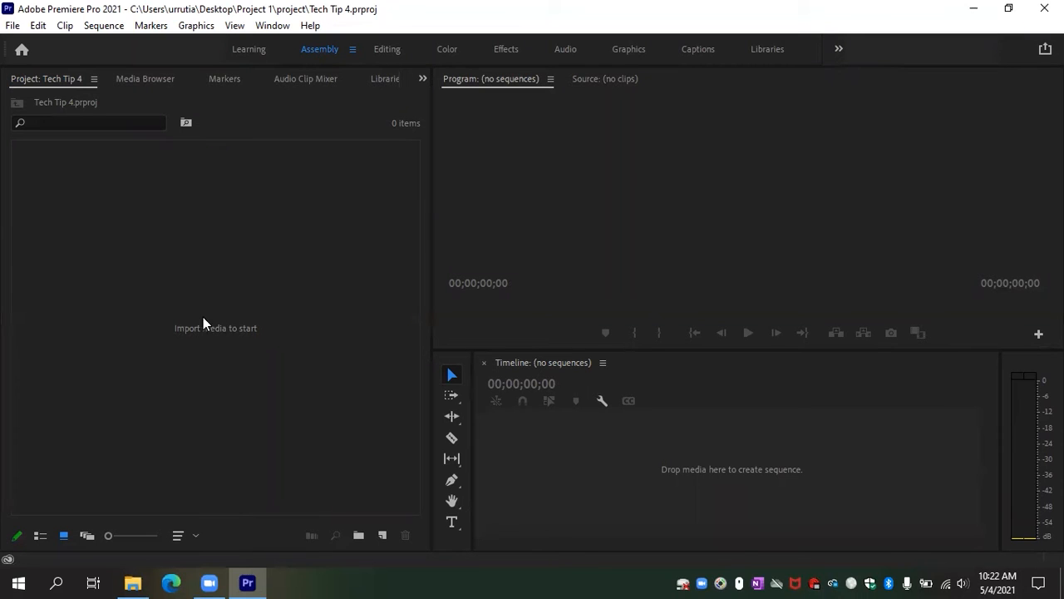
pyautogui.click(133, 582)
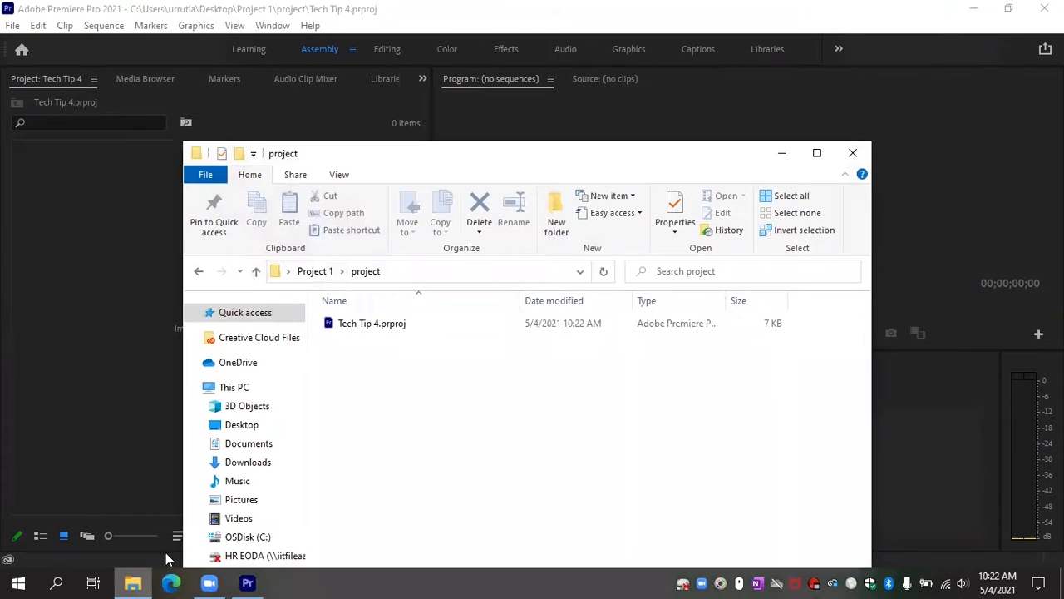
pyautogui.click(326, 273)
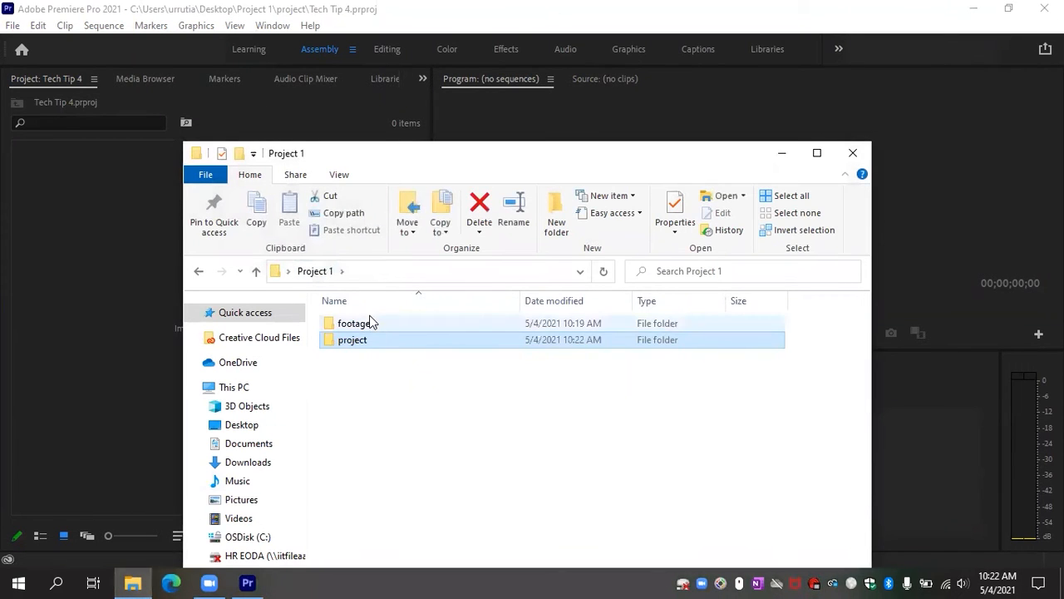
pyautogui.doubleClick(376, 326)
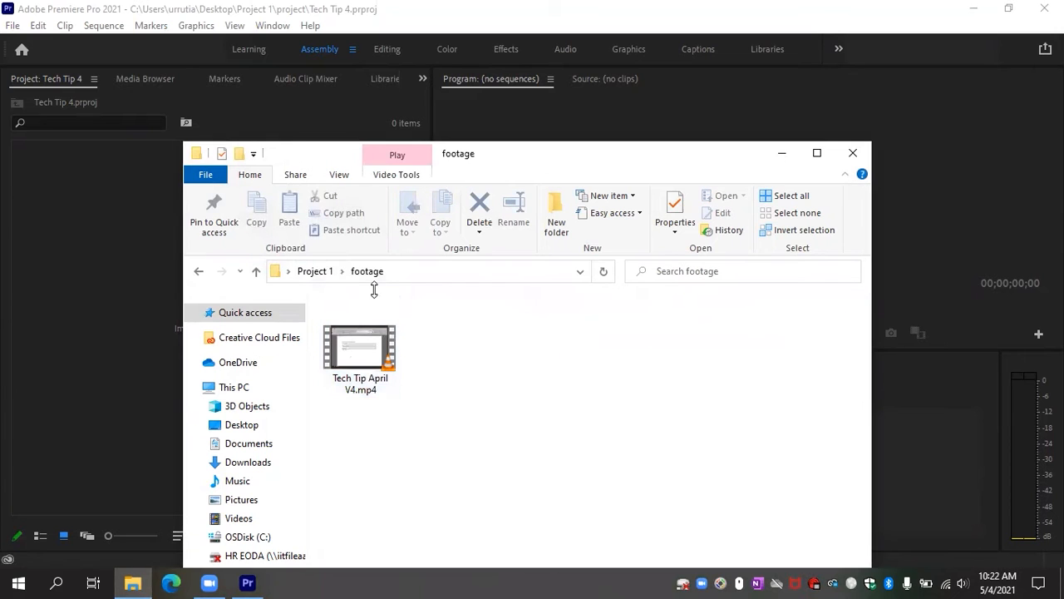
pyautogui.click(373, 347)
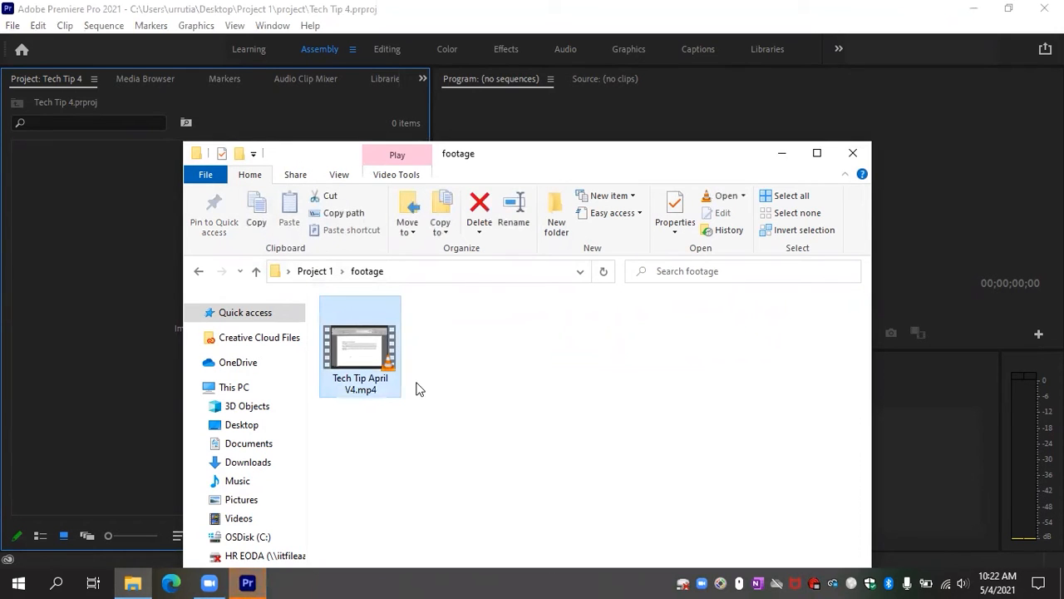
pyautogui.moveTo(375, 355); pyautogui.dragTo(139, 296)
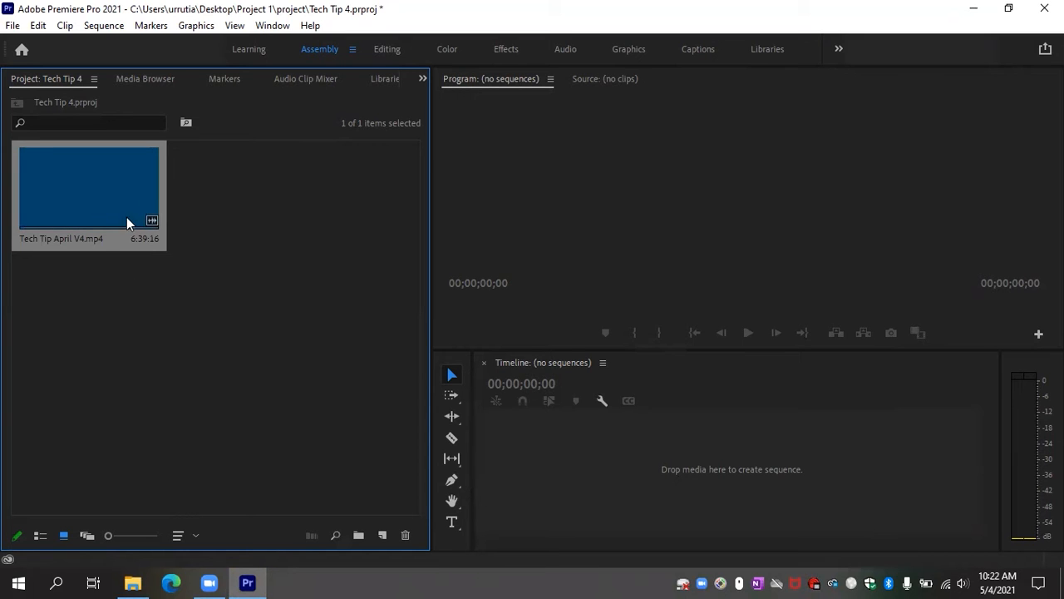
# - Create a sequence by placing the Tech Tip April V4.mp4 clip in the empty timeline, and show the project items as a list
pyautogui.moveTo(123, 246)
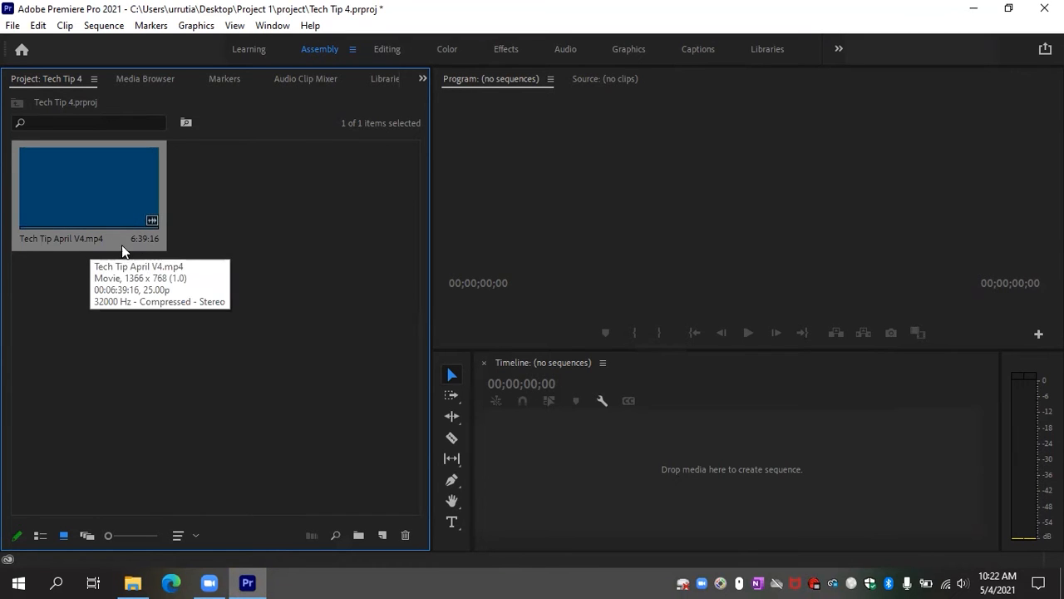
pyautogui.moveTo(265, 380); pyautogui.dragTo(609, 464)
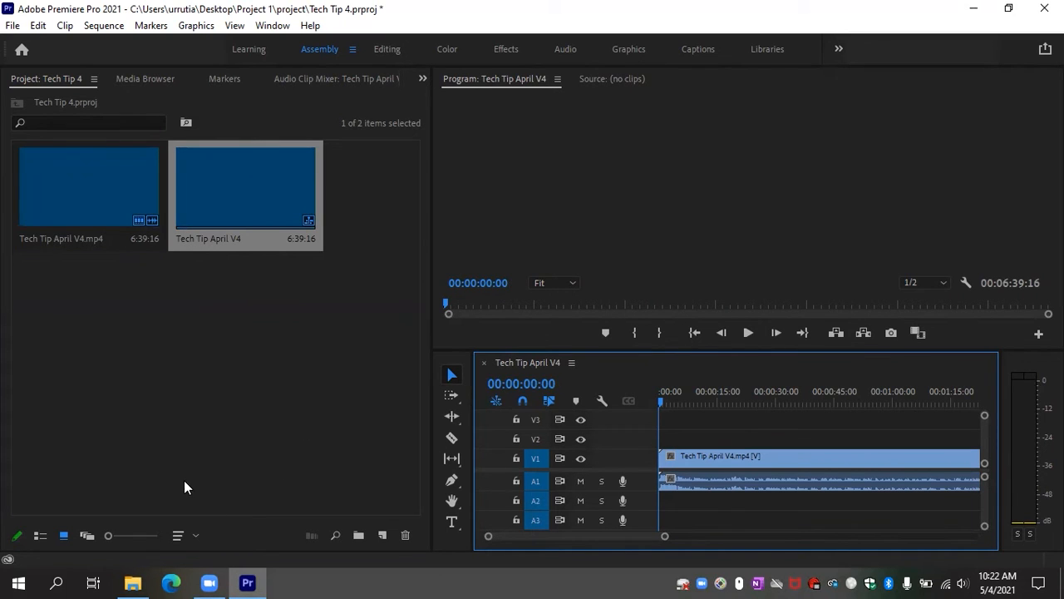
pyautogui.click(40, 536)
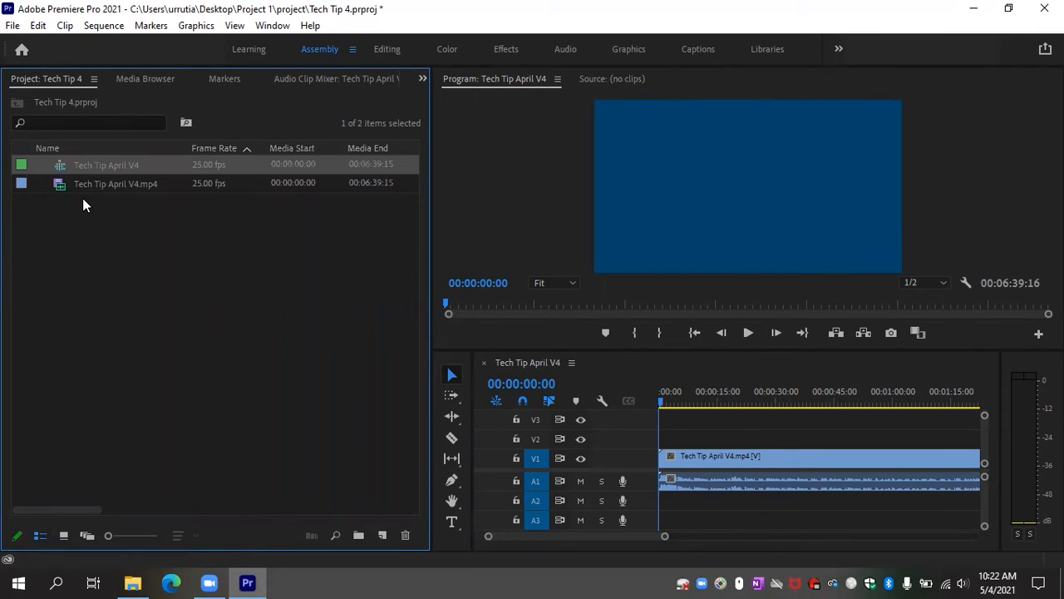
# - Compare the Tech Tip April V4 sequence with its source clip in the project list
pyautogui.click(111, 184)
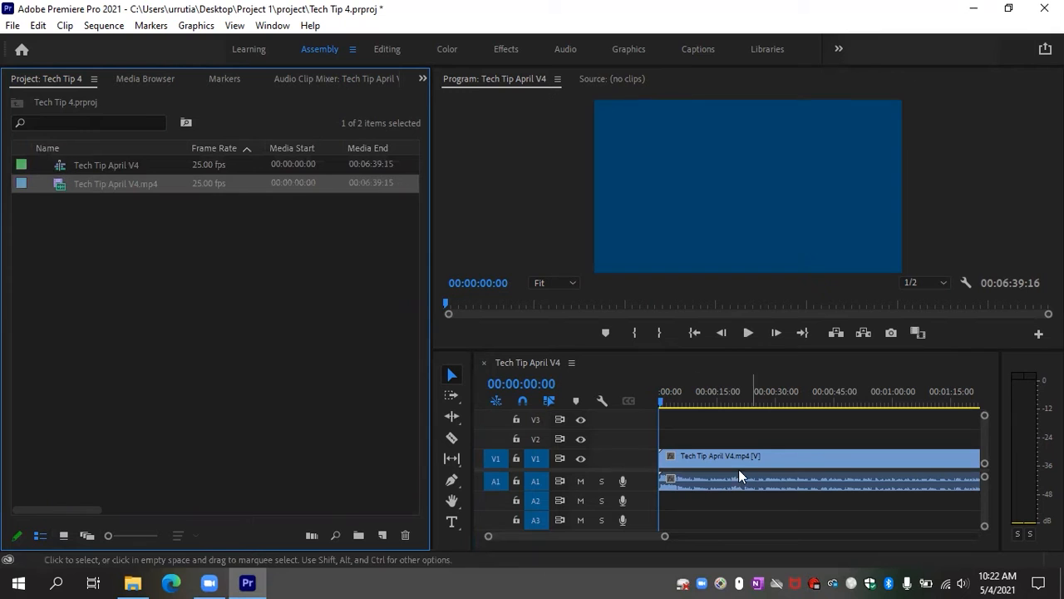
pyautogui.click(89, 167)
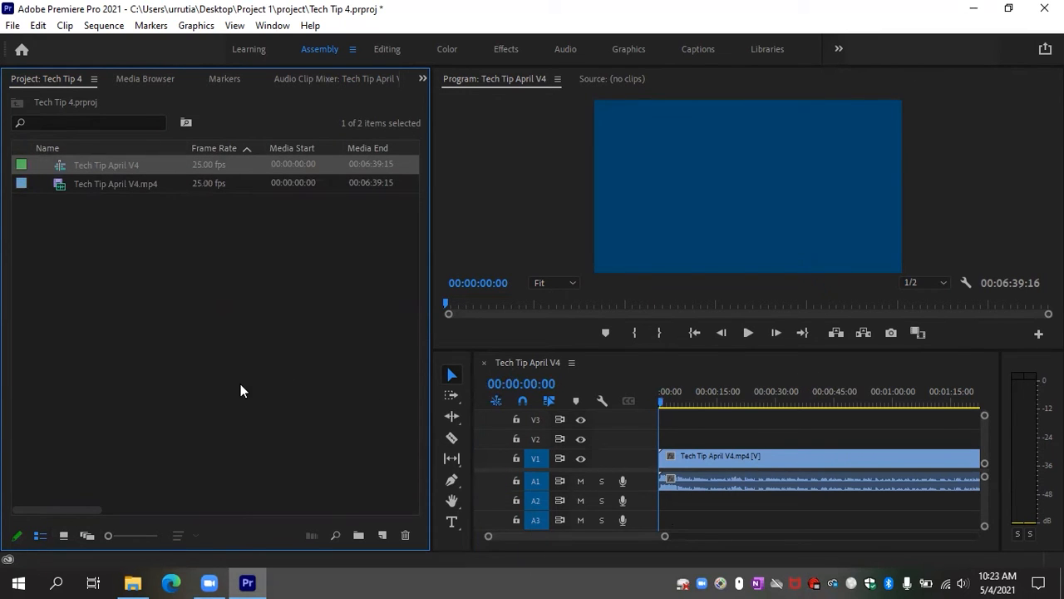
pyautogui.click(129, 185)
pyautogui.click(121, 165)
pyautogui.click(111, 188)
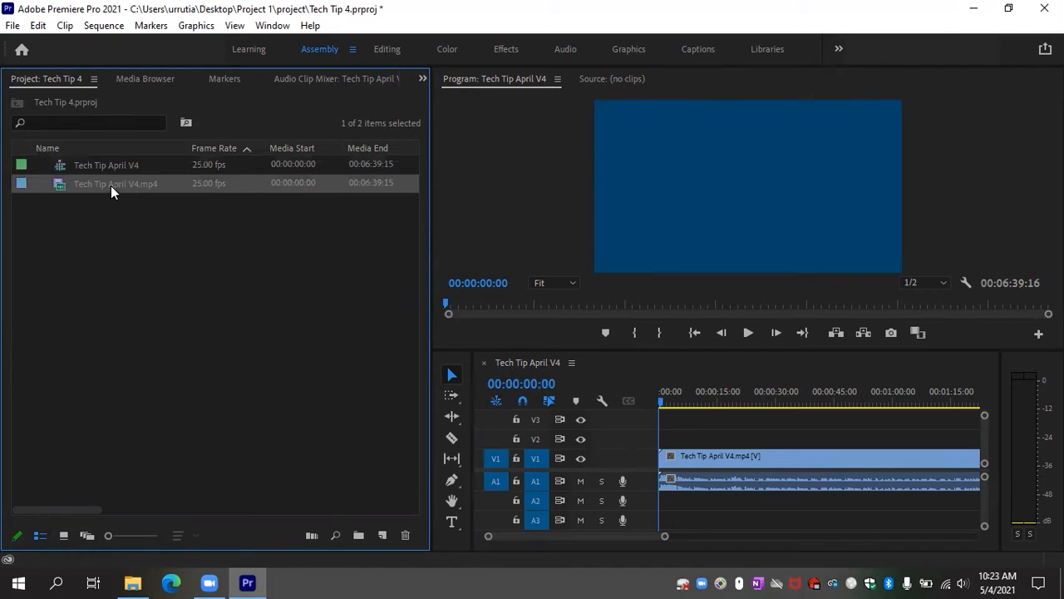
# - Rename the Tech Tip April V4 sequence as Project 1, keeping the source clip's name
pyautogui.click(114, 171)
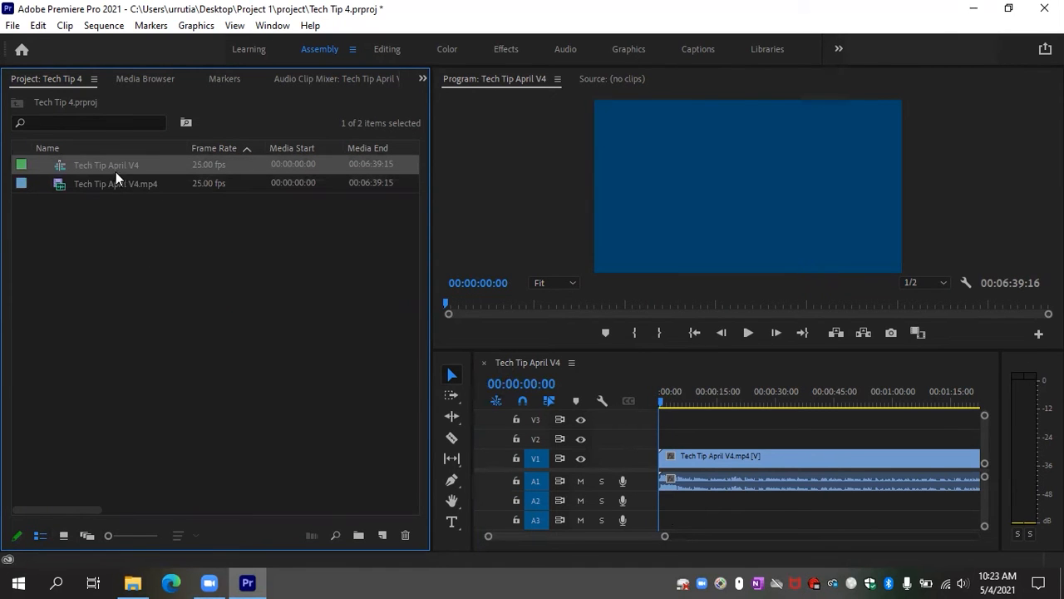
pyautogui.click(116, 166)
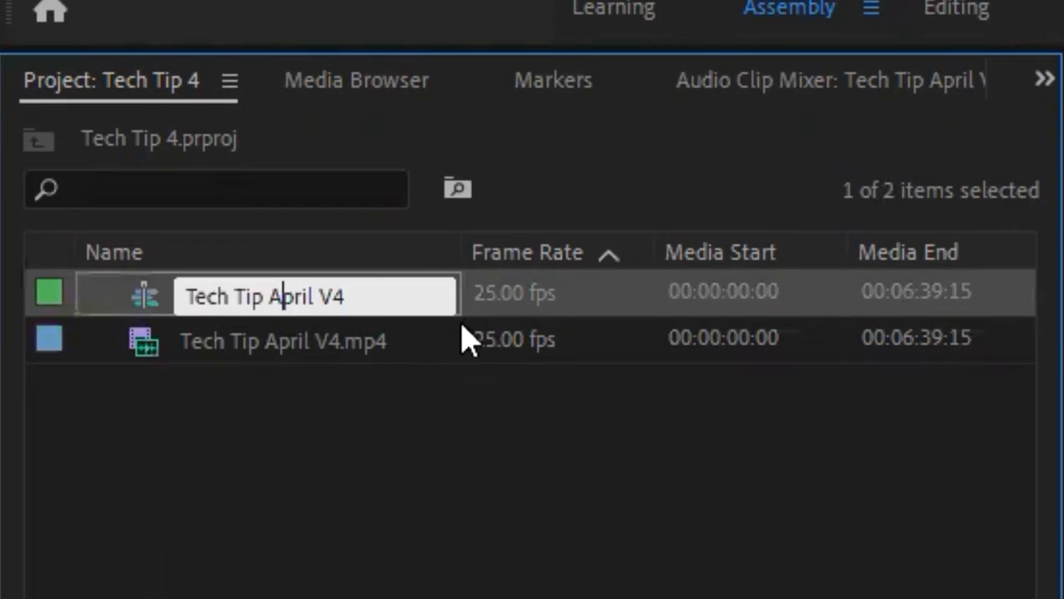
pyautogui.moveTo(163, 163); pyautogui.dragTo(53, 169)
pyautogui.press('BackSpace')
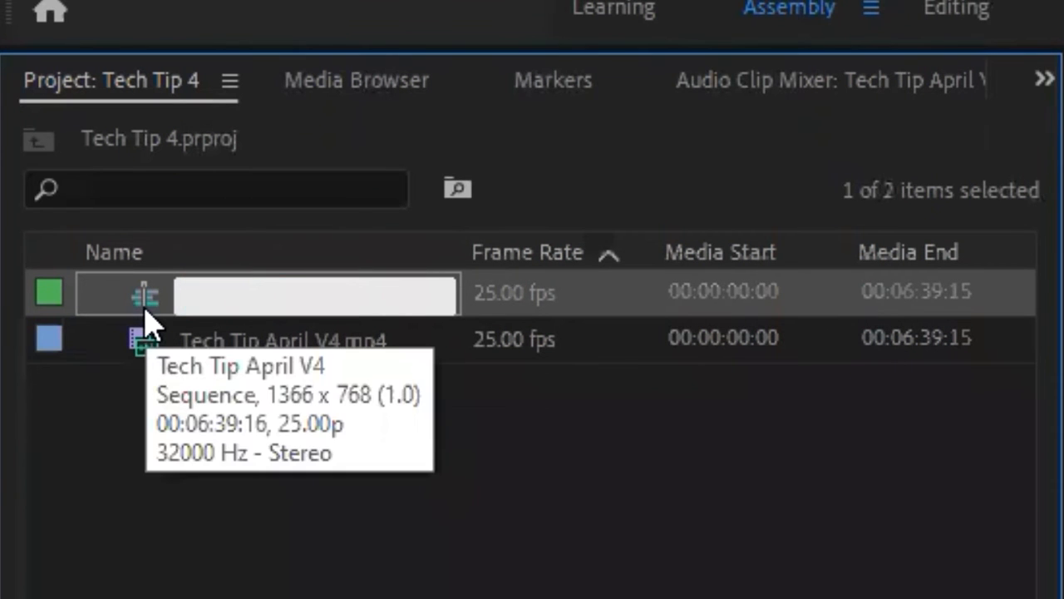
pyautogui.write('Project ')
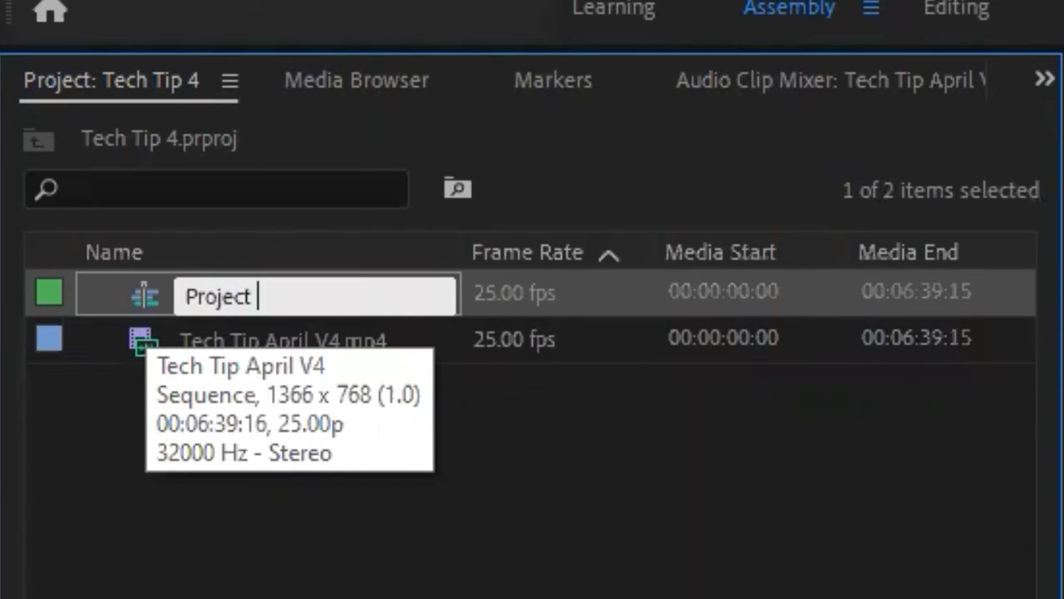
pyautogui.write('1')
pyautogui.press('Tab')
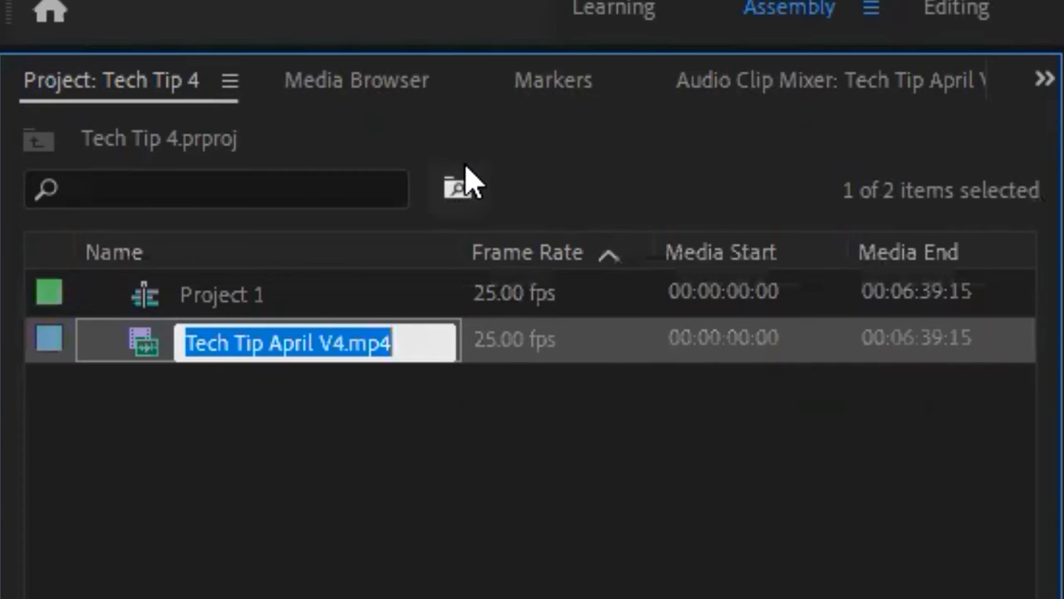
pyautogui.click(287, 308)
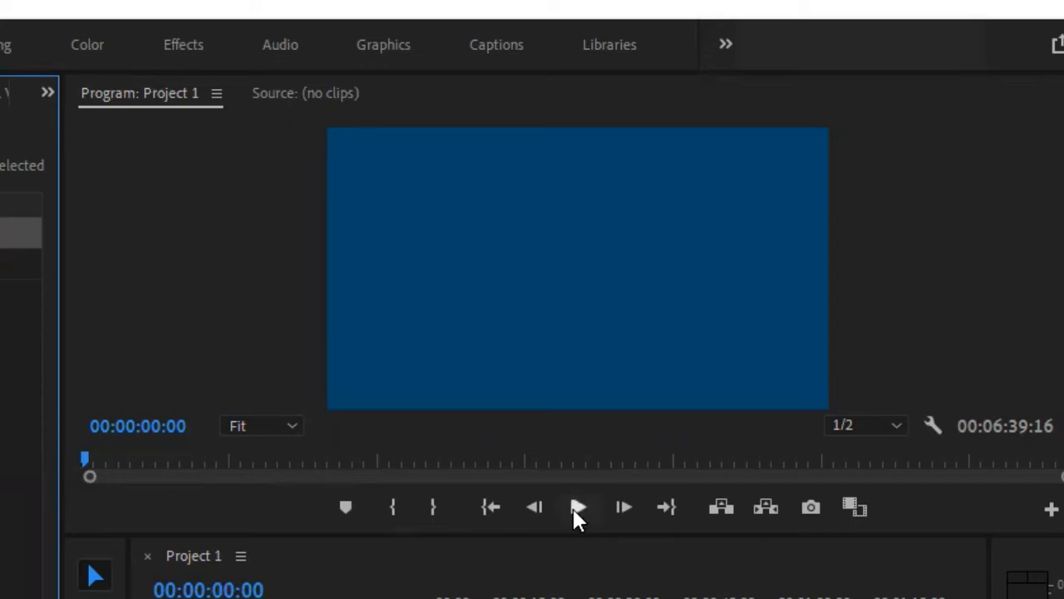
# - Preview the opening of the Project 1 sequence by playing it and scrubbing the playhead through the first minute or so
pyautogui.click(577, 507)
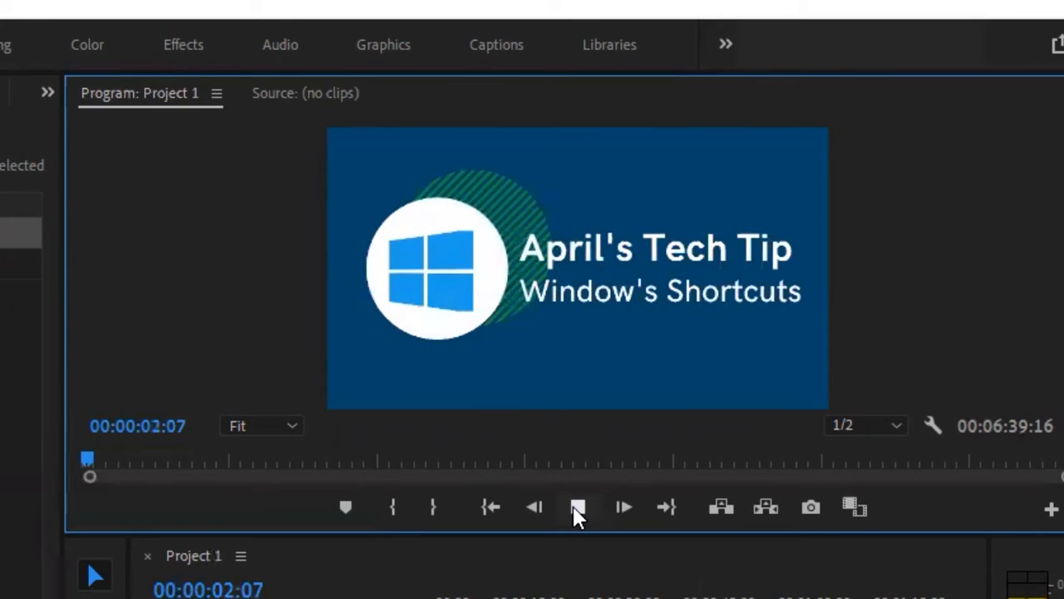
pyautogui.click(578, 509)
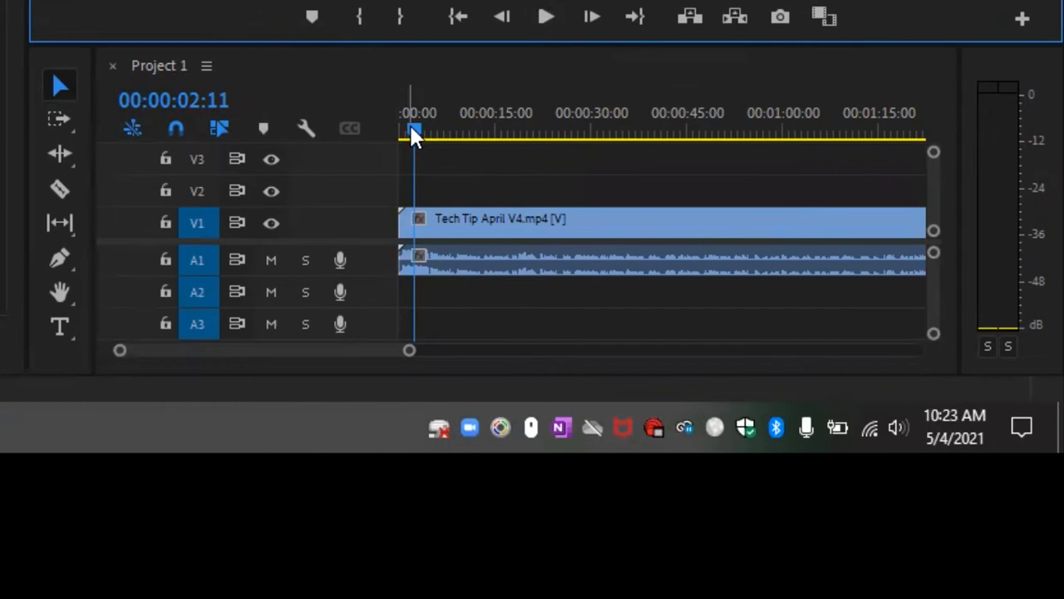
pyautogui.moveTo(413, 129); pyautogui.dragTo(873, 125)
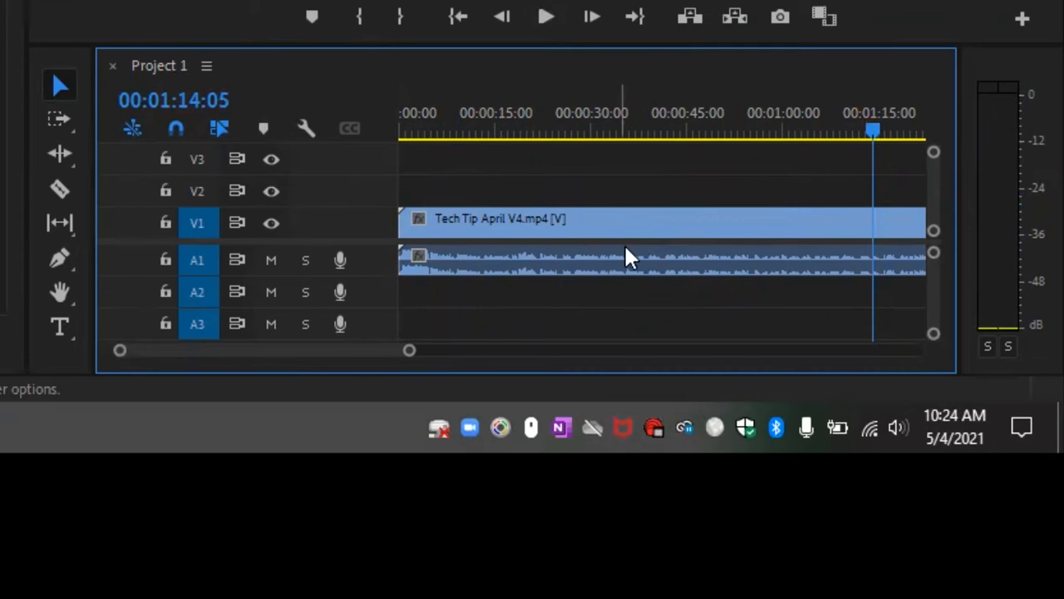
pyautogui.moveTo(870, 129); pyautogui.dragTo(555, 138)
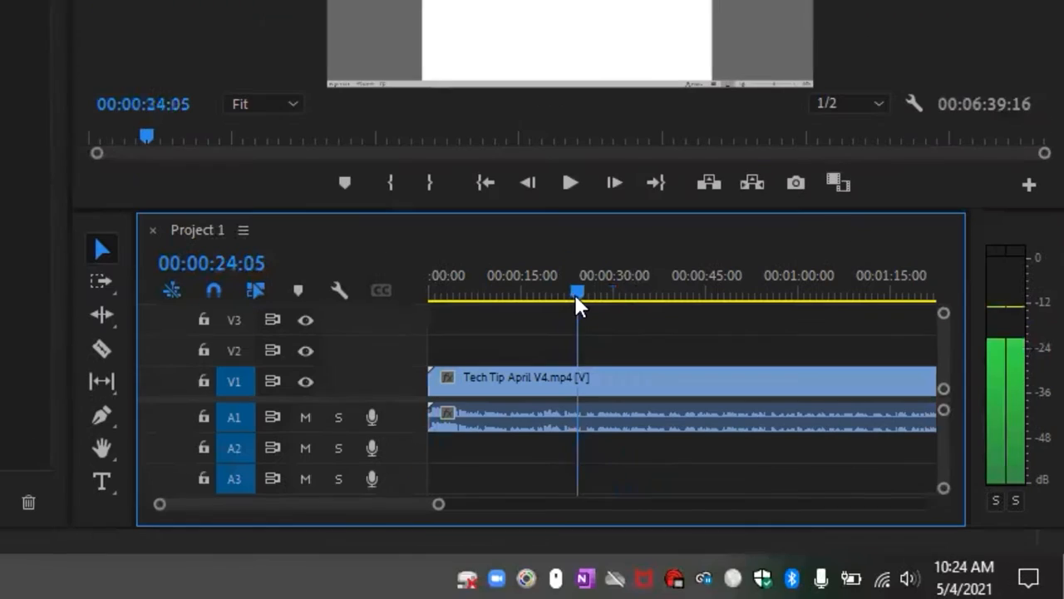
pyautogui.moveTo(576, 296); pyautogui.dragTo(571, 291)
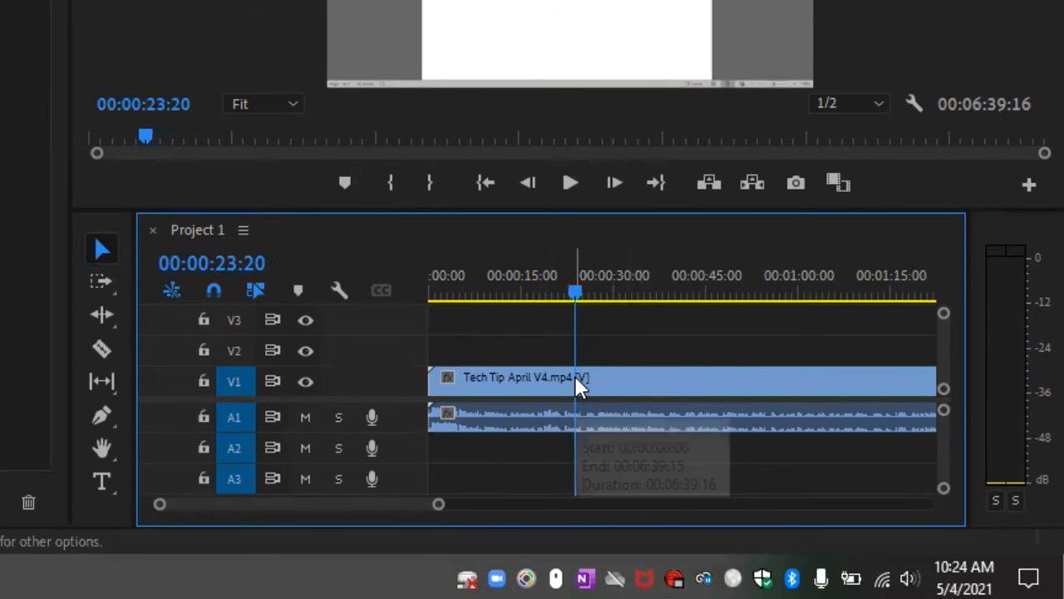
# - Cut the Tech Tip April V4.mp4 clip with the Razor tool at 00:02:41:03 and 00:02:40:04, isolating the silent stretch
pyautogui.scroll(-7, 576, 379)
pyautogui.scroll(-4, 576, 381)
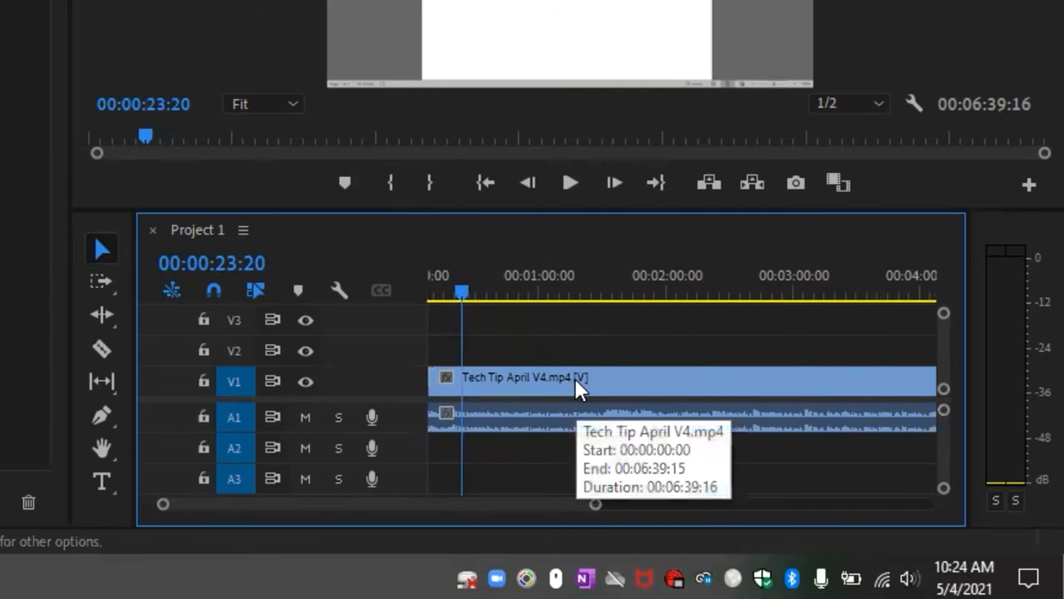
pyautogui.scroll(5, 573, 381)
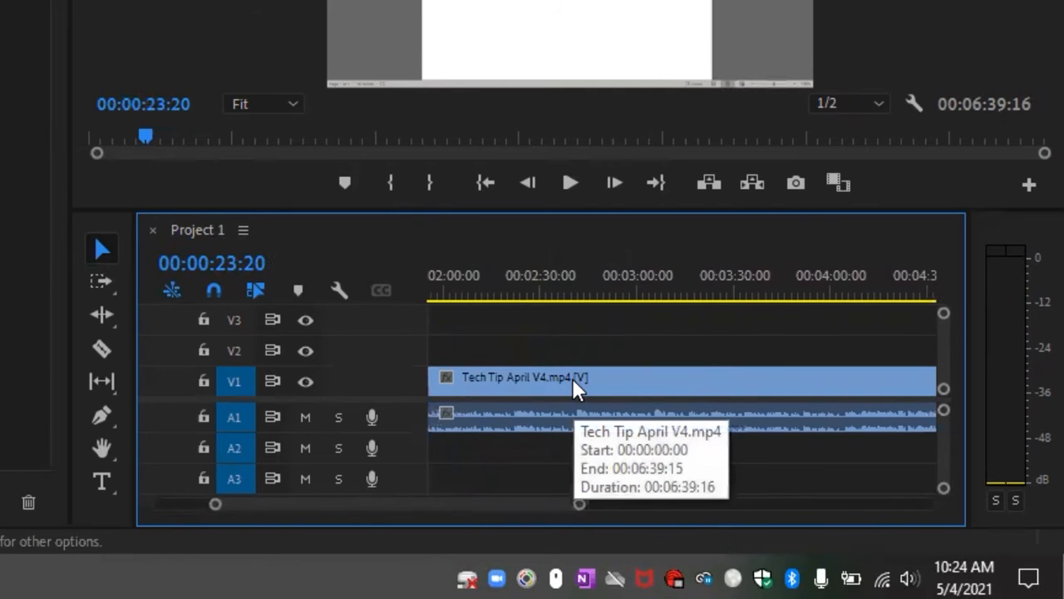
pyautogui.scroll(1, 572, 377)
pyautogui.scroll(3, 572, 378)
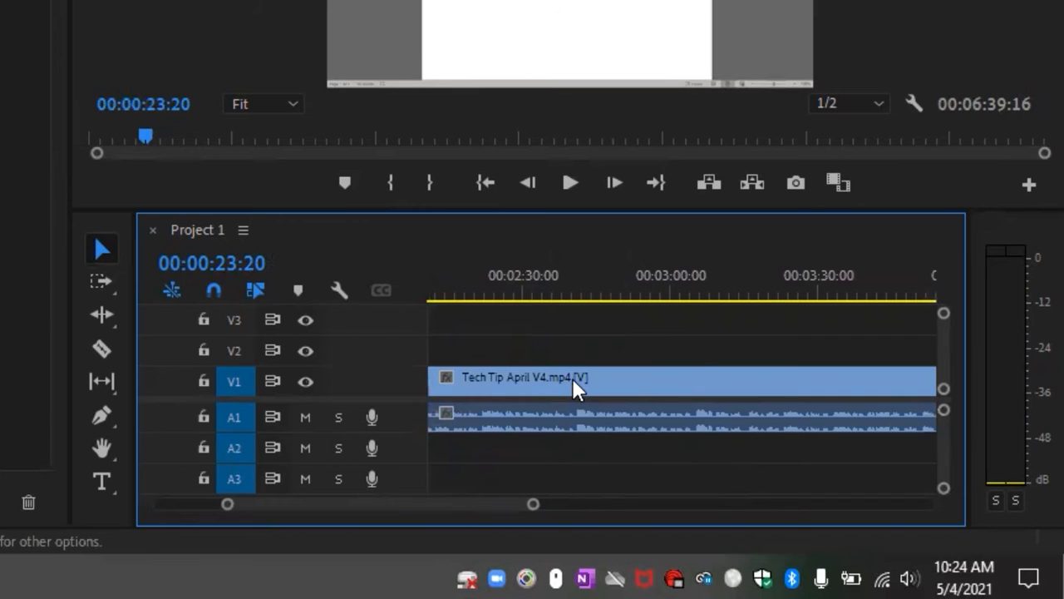
pyautogui.scroll(4, 572, 377)
pyautogui.scroll(5, 572, 377)
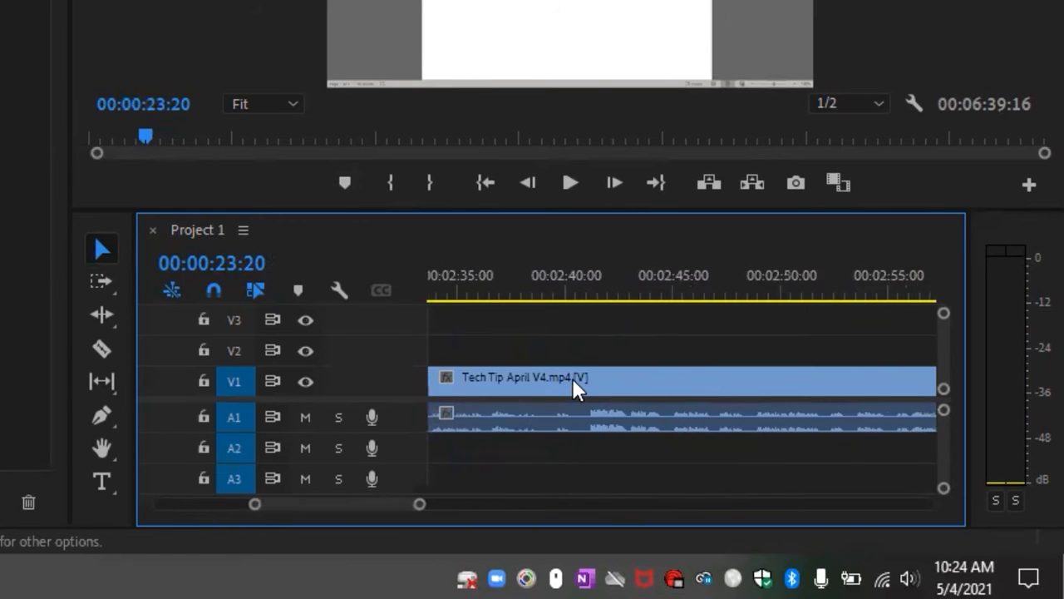
pyautogui.scroll(4, 573, 377)
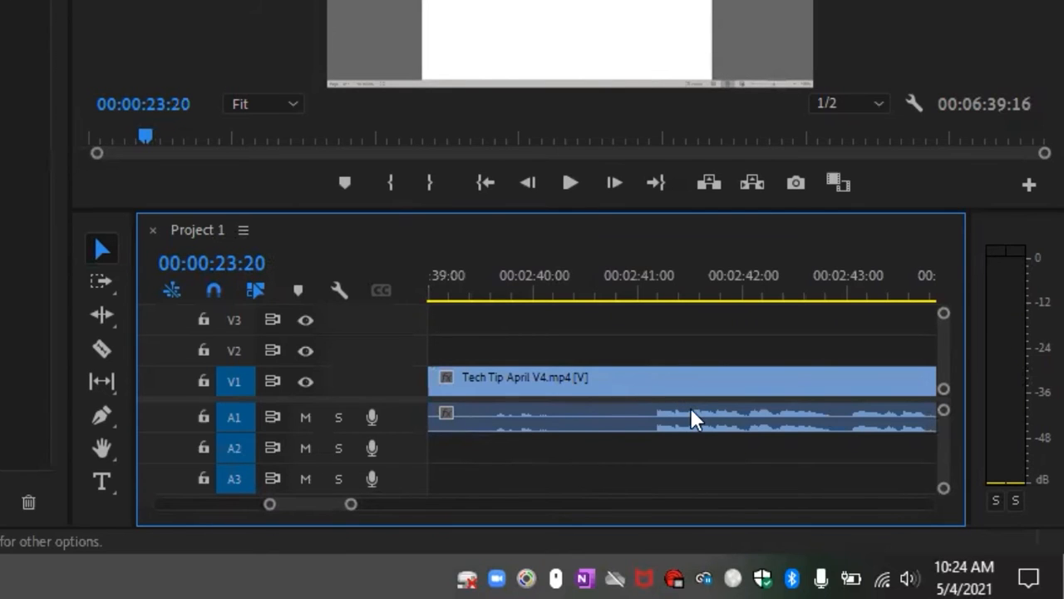
pyautogui.scroll(2, 597, 378)
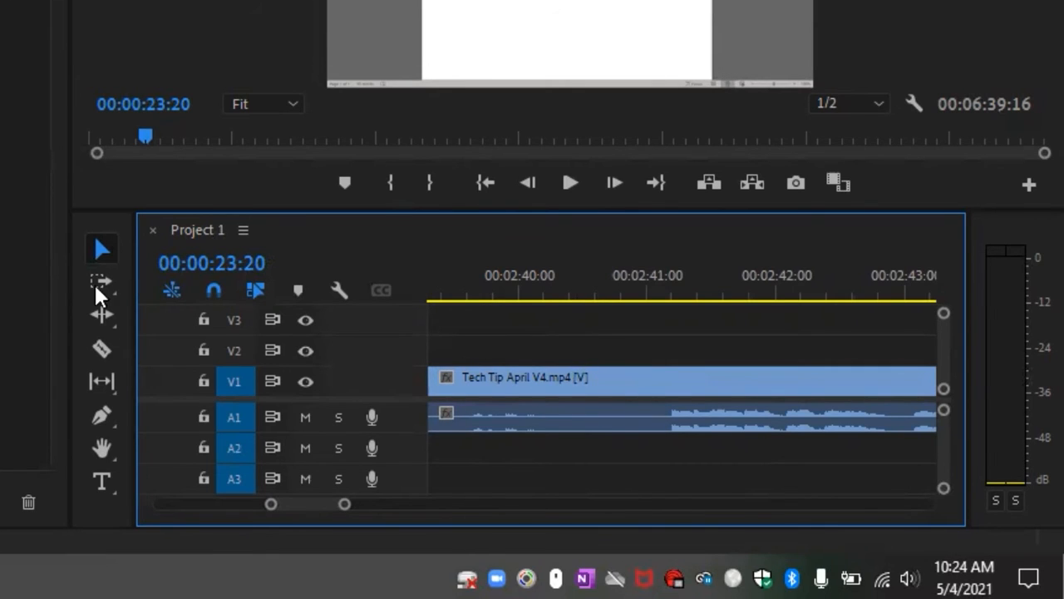
pyautogui.click(103, 350)
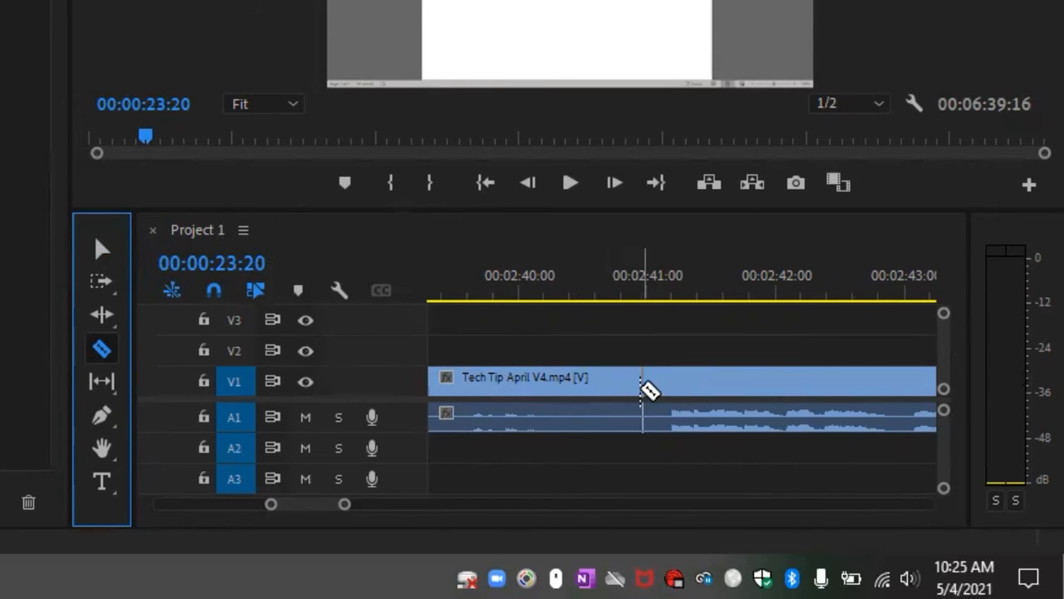
pyautogui.click(614, 391)
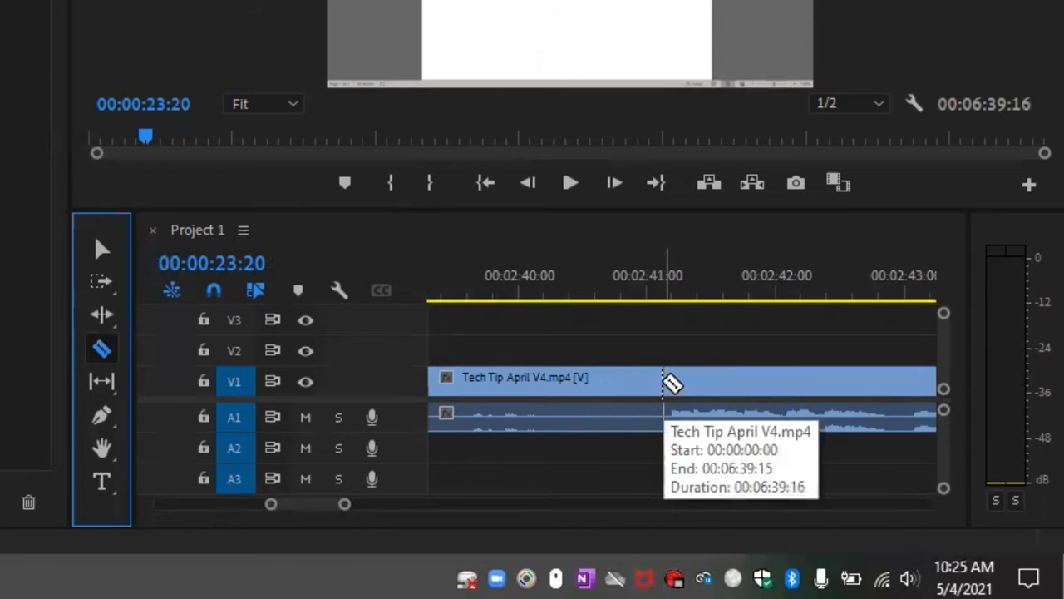
pyautogui.click(664, 381)
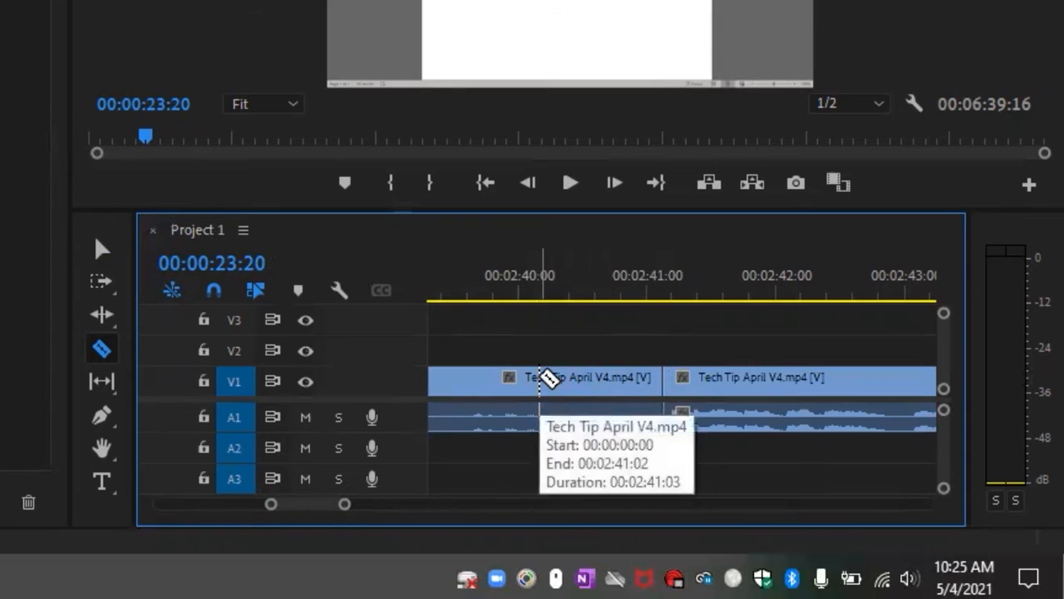
pyautogui.click(539, 379)
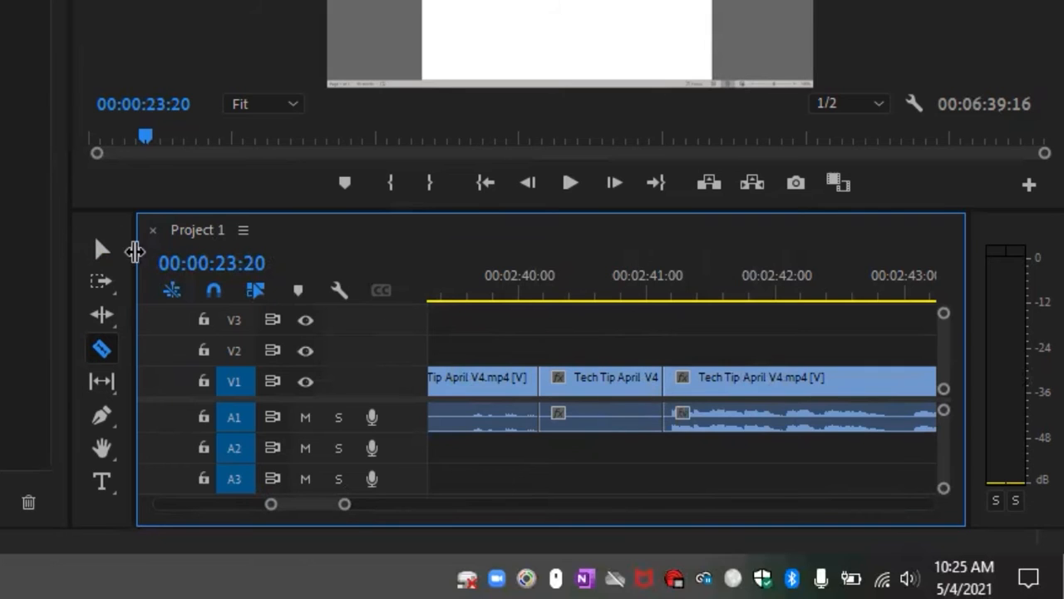
# - Delete the short silent segment between the two cuts and close the gap it leaves with Ripple Delete
pyautogui.click(101, 252)
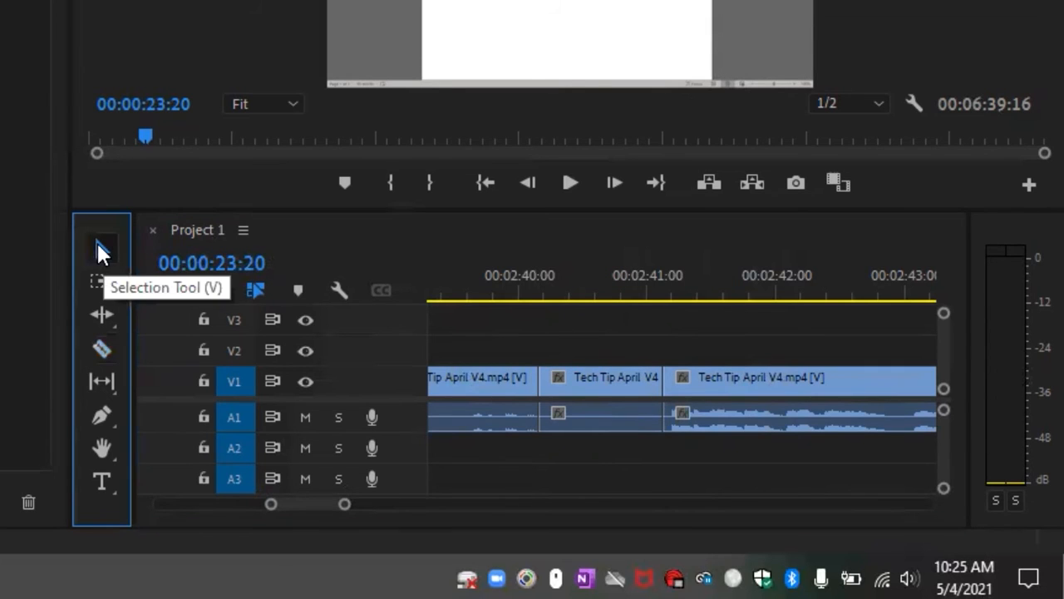
pyautogui.click(597, 375)
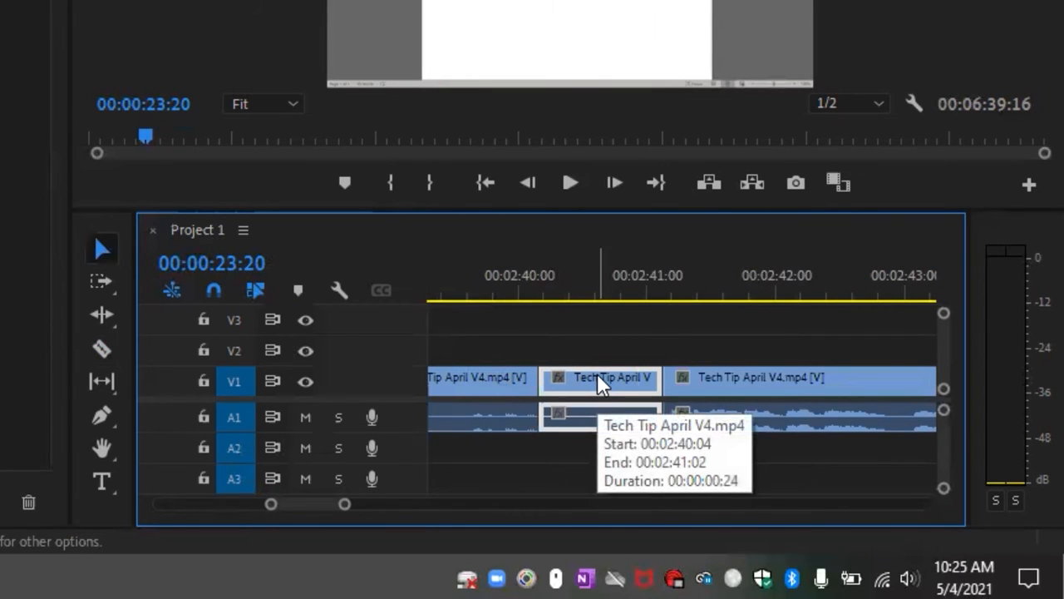
pyautogui.rightClick(597, 372)
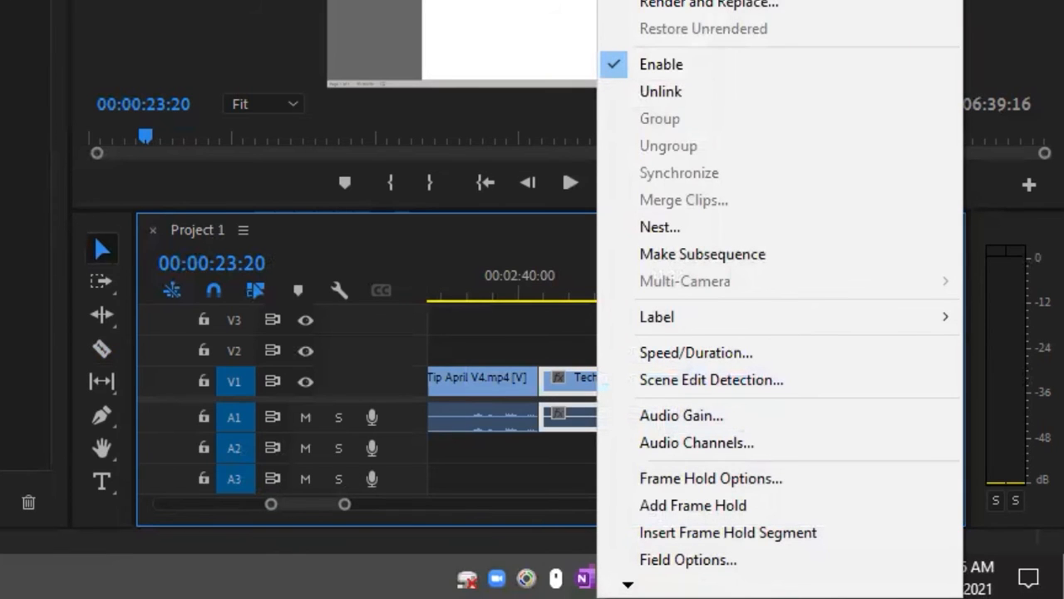
pyautogui.click(576, 384)
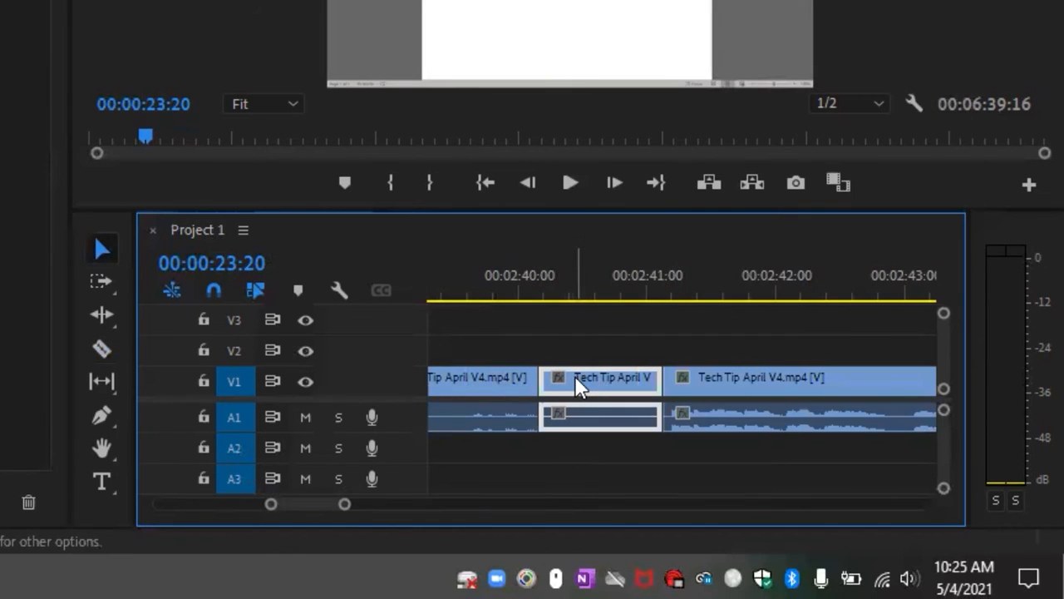
pyautogui.press('Delete')
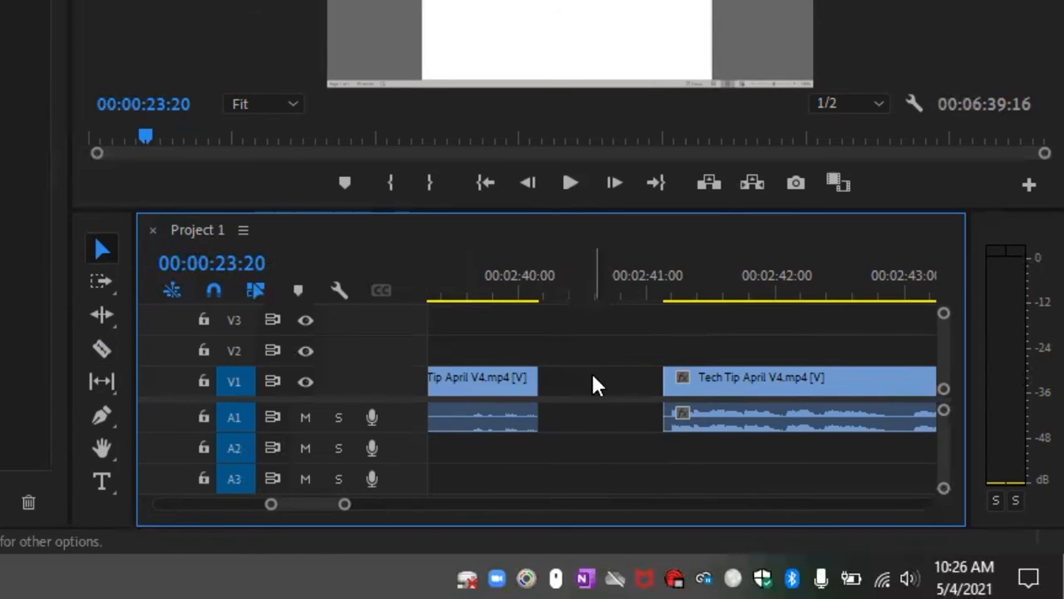
pyautogui.rightClick(590, 385)
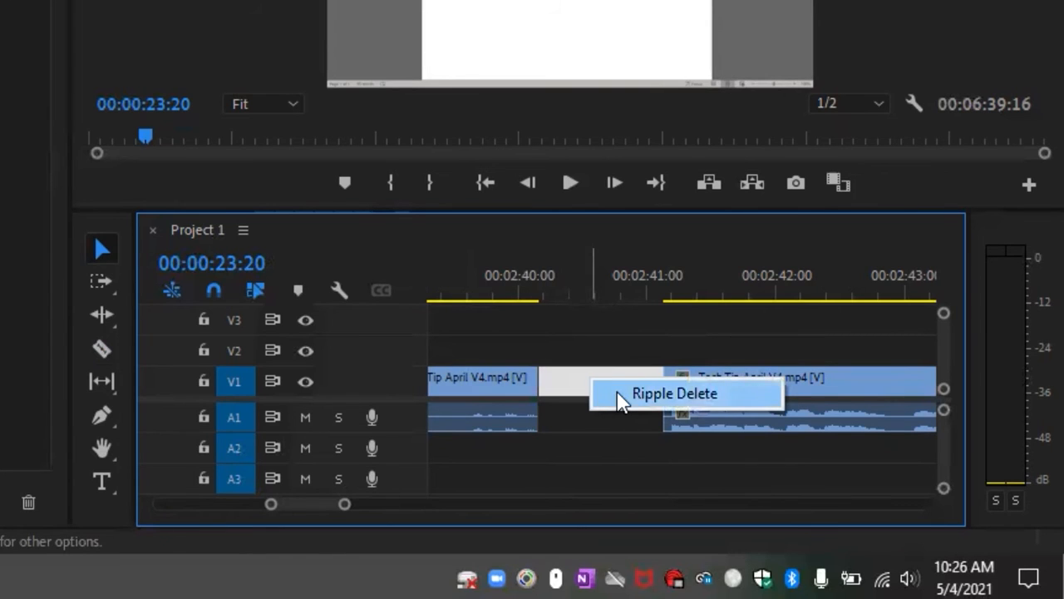
pyautogui.click(619, 396)
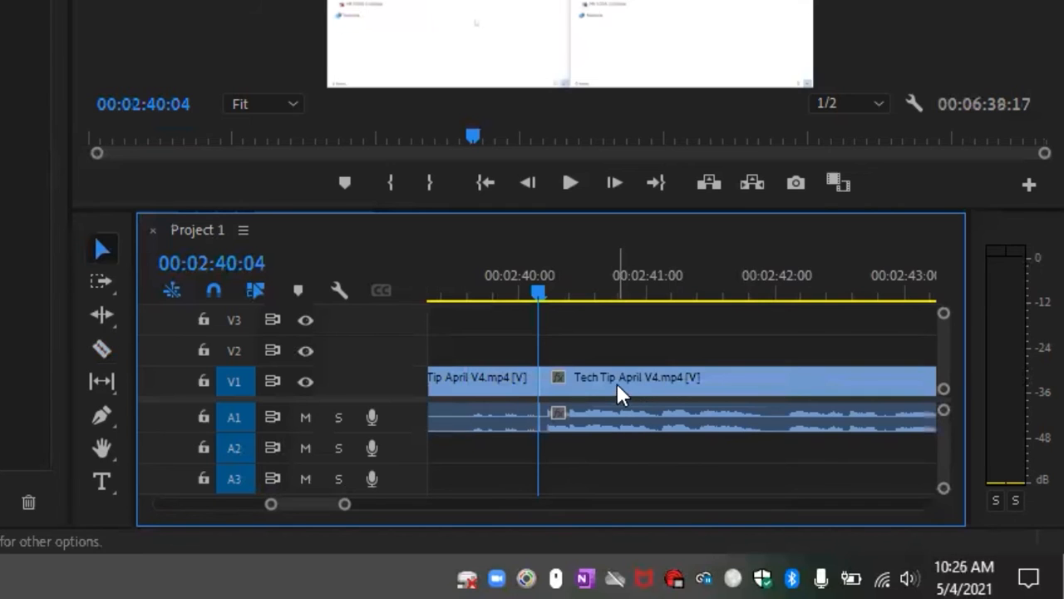
# - Play the sequence across the joined cut, starting from about 00:02:39:21
pyautogui.moveTo(533, 287); pyautogui.dragTo(497, 287)
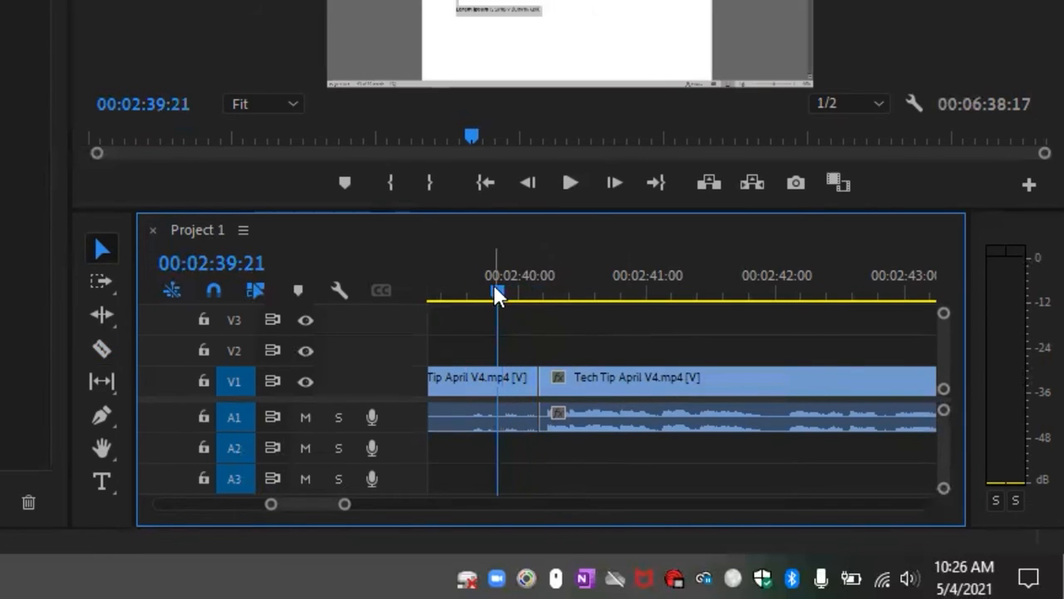
pyautogui.click(570, 182)
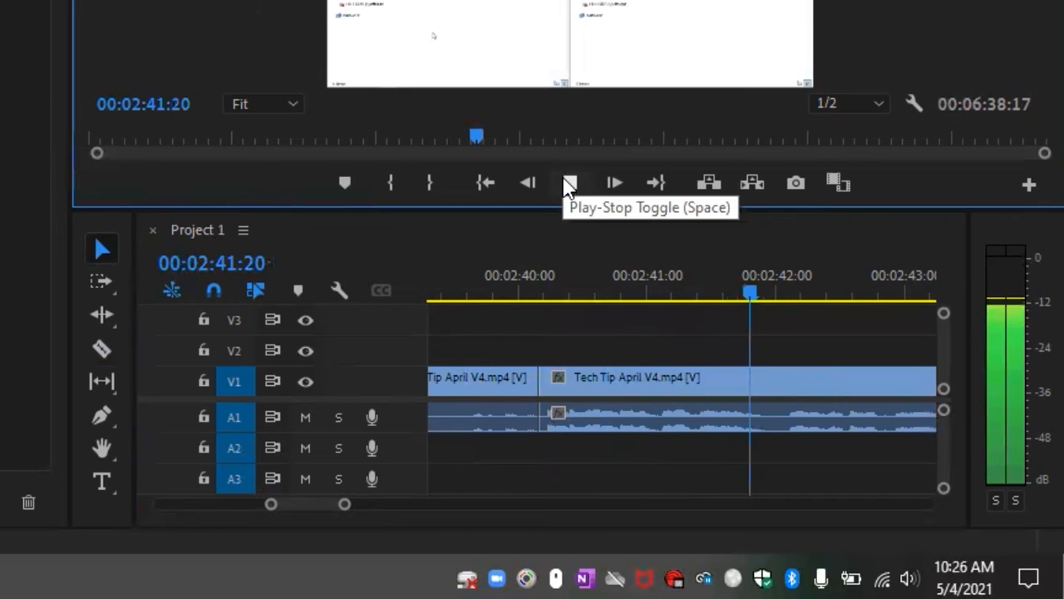
pyautogui.click(571, 183)
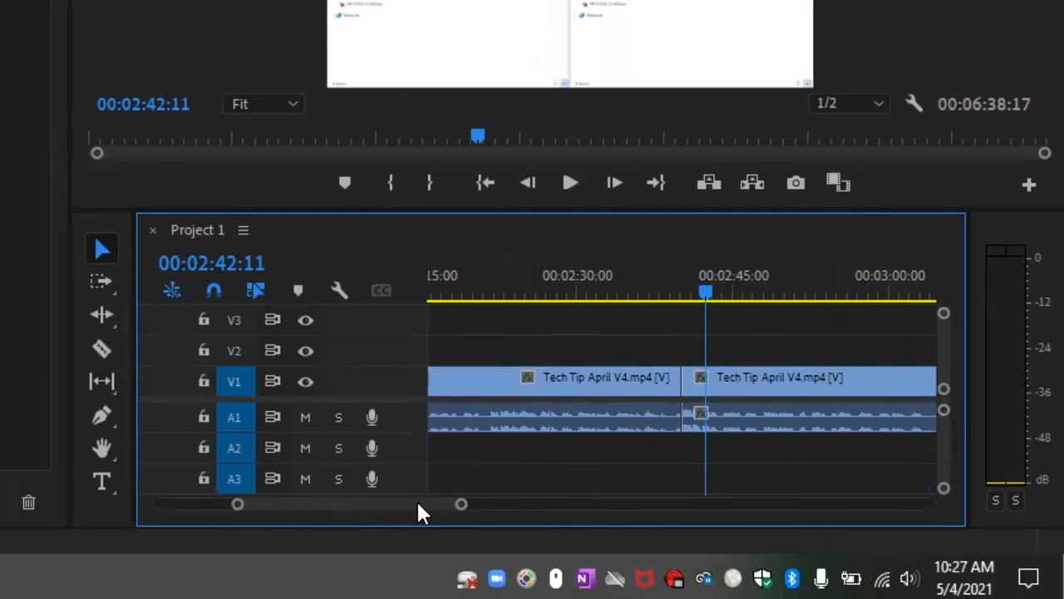
# - Position the playhead just before the cut between the two clip segments, at 00:02:39:23
pyautogui.scroll(-3, 434, 516)
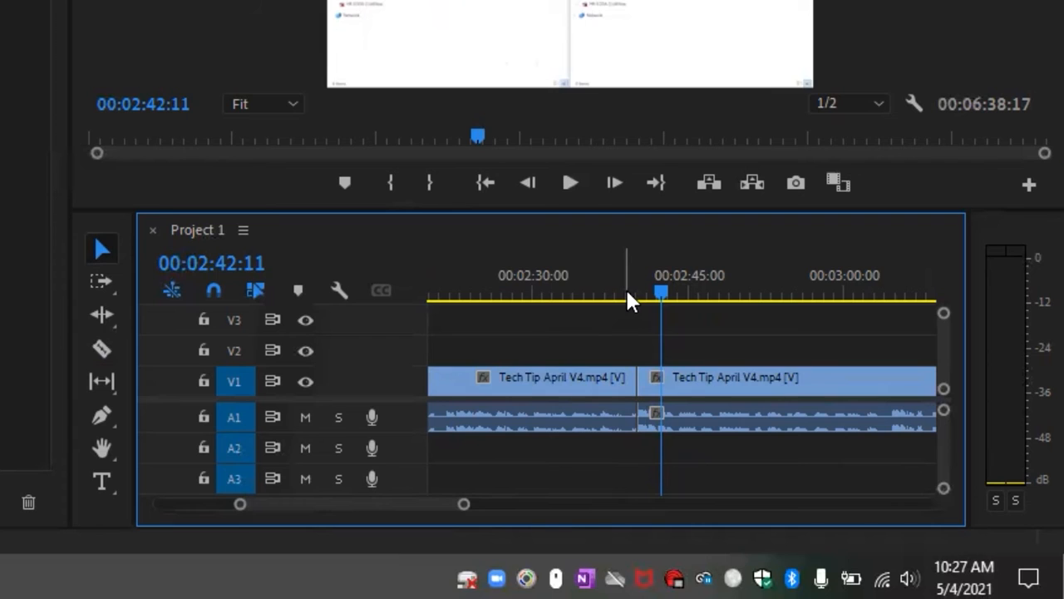
pyautogui.moveTo(626, 287)
pyautogui.mouseDown()
pyautogui.moveTo(612, 289)
pyautogui.moveTo(637, 297)
pyautogui.mouseUp()
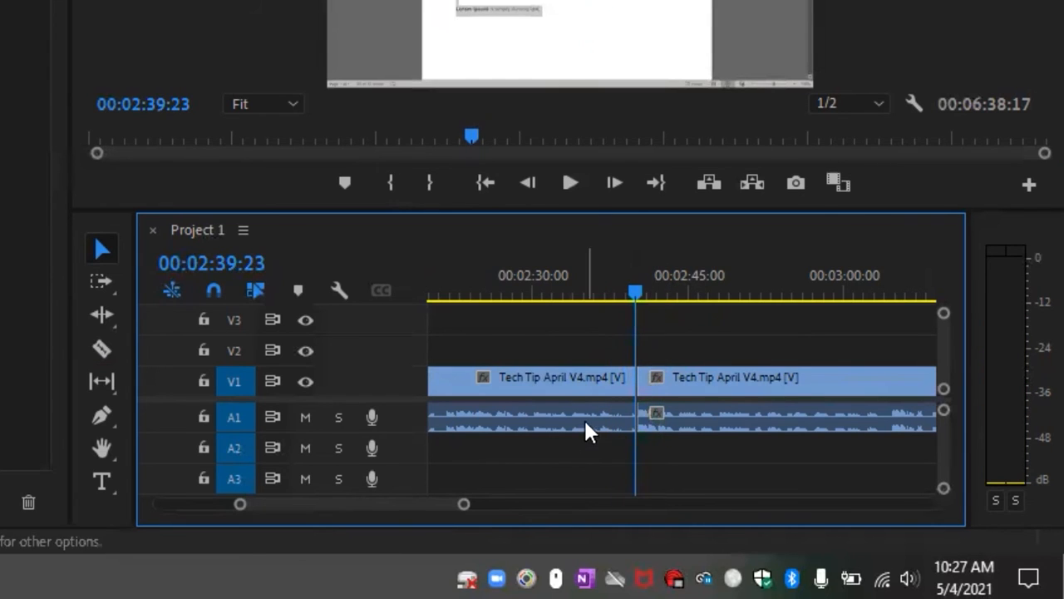
pyautogui.keyDown('alt'); pyautogui.scroll(2, 584, 421); pyautogui.keyUp('alt')
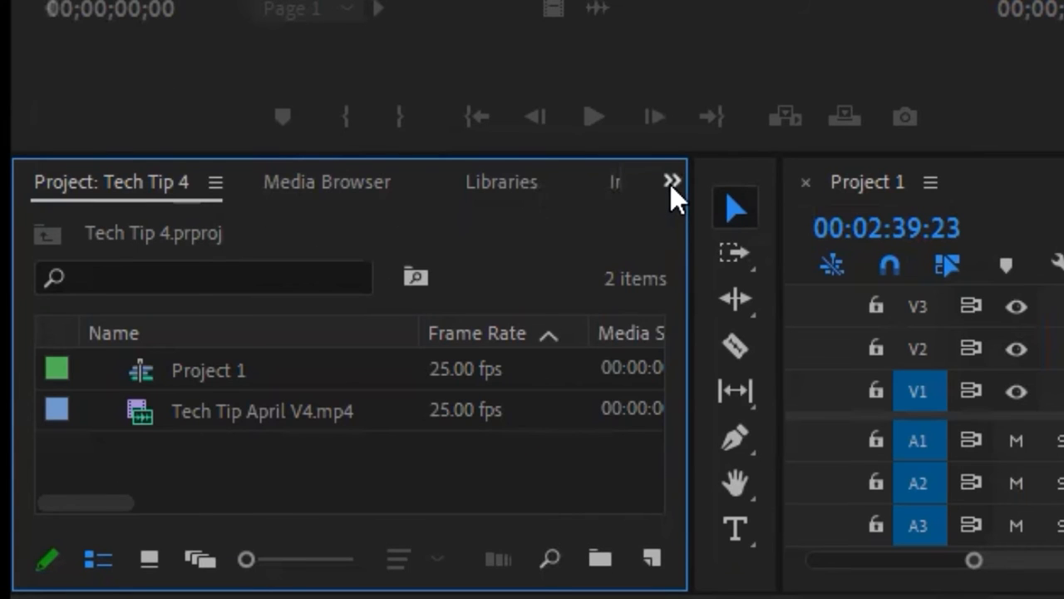
# - Bring up the Effects library in place of the project items and expand the Crossfade group of Audio Transitions
pyautogui.click(671, 182)
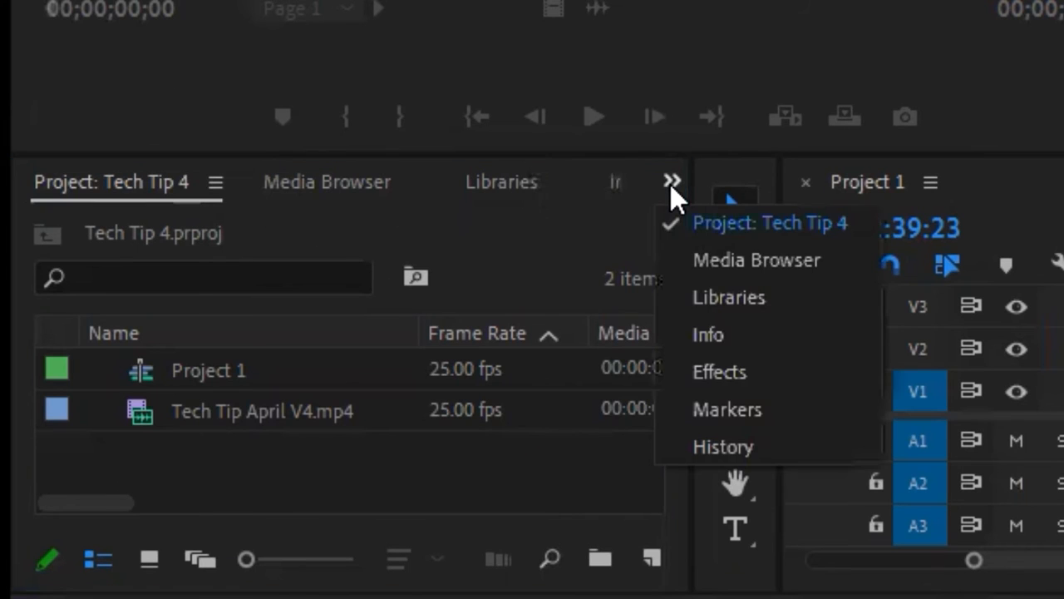
pyautogui.click(739, 365)
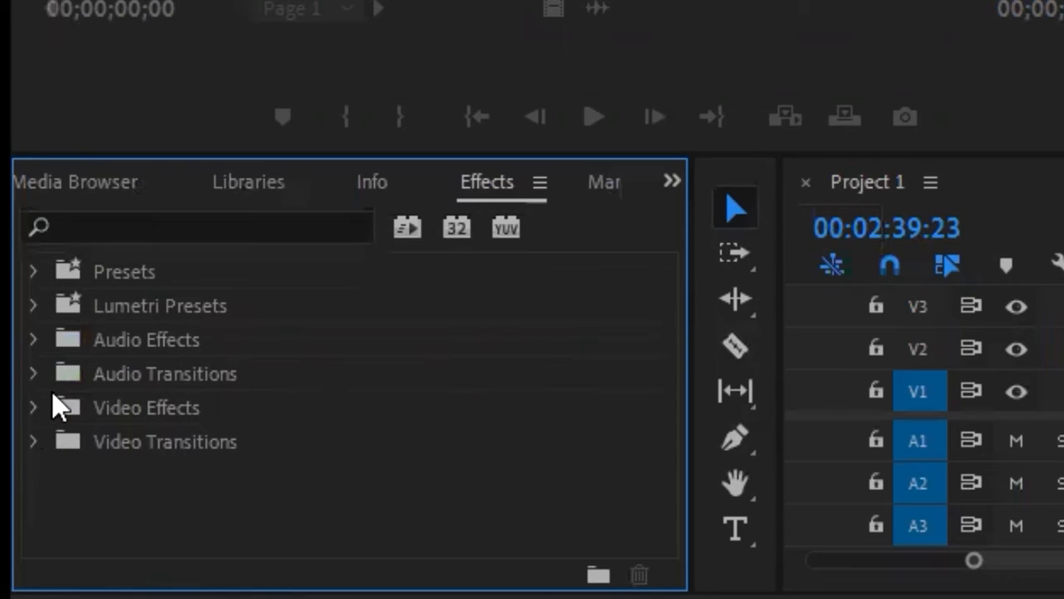
pyautogui.click(34, 373)
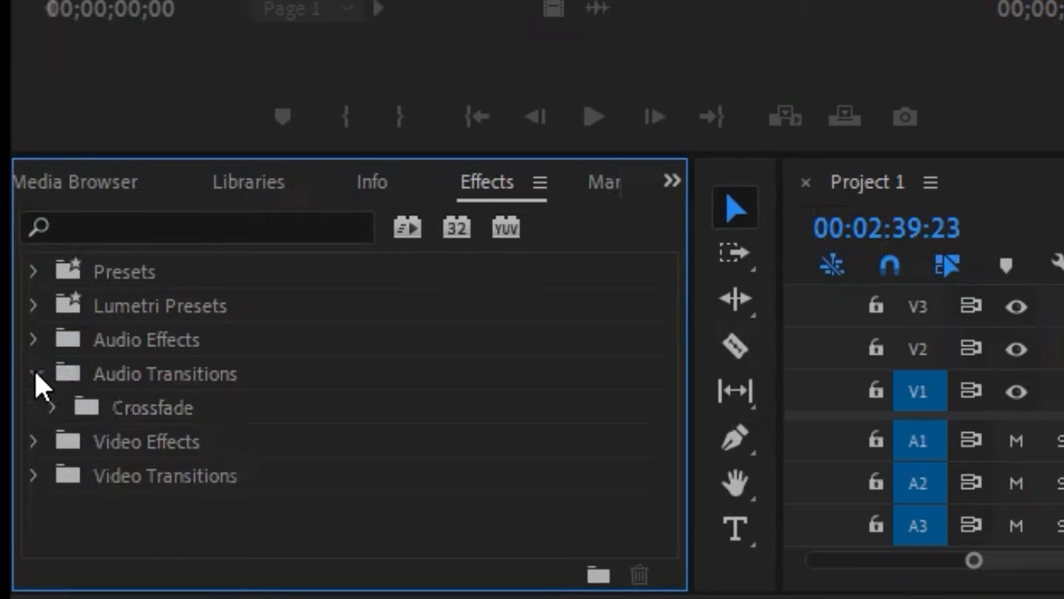
pyautogui.click(51, 407)
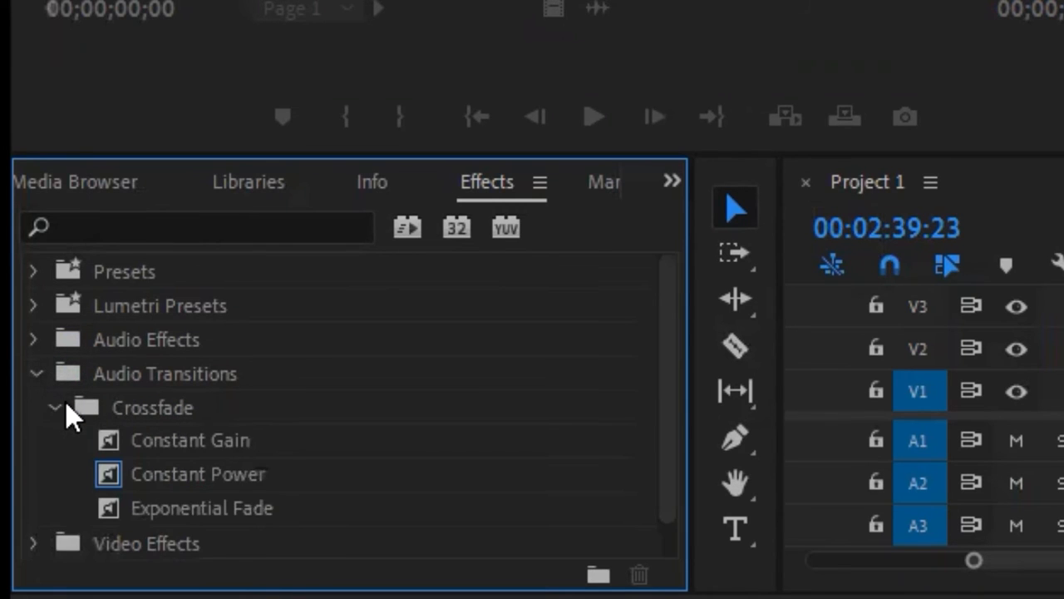
# - Expand the Dissolve group of Video Transitions to list its transitions
pyautogui.scroll(-1, 51, 490)
pyautogui.click(27, 533)
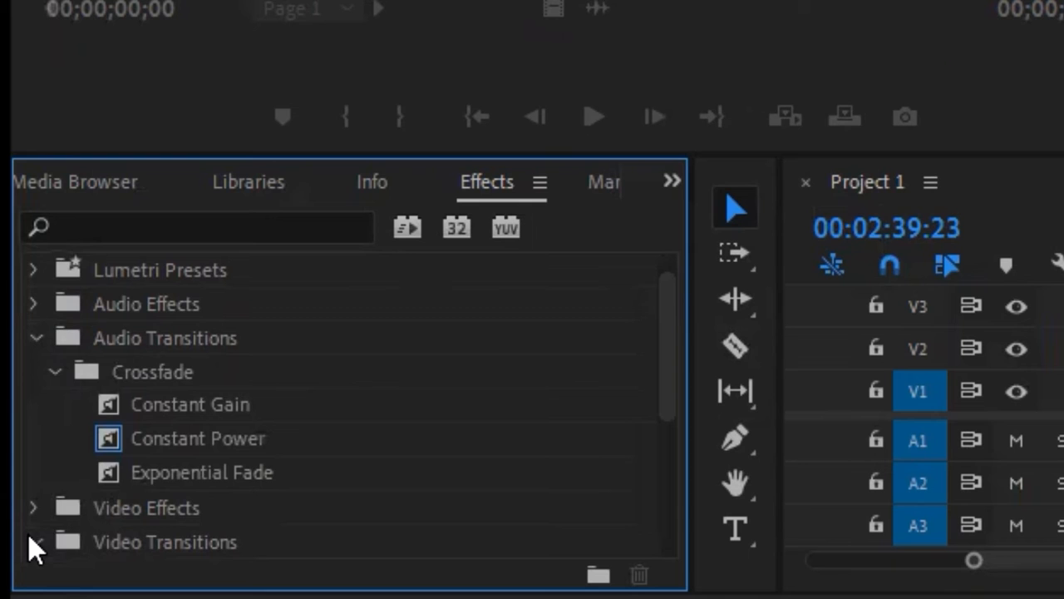
pyautogui.scroll(-7, 74, 512)
pyautogui.scroll(-1, 72, 511)
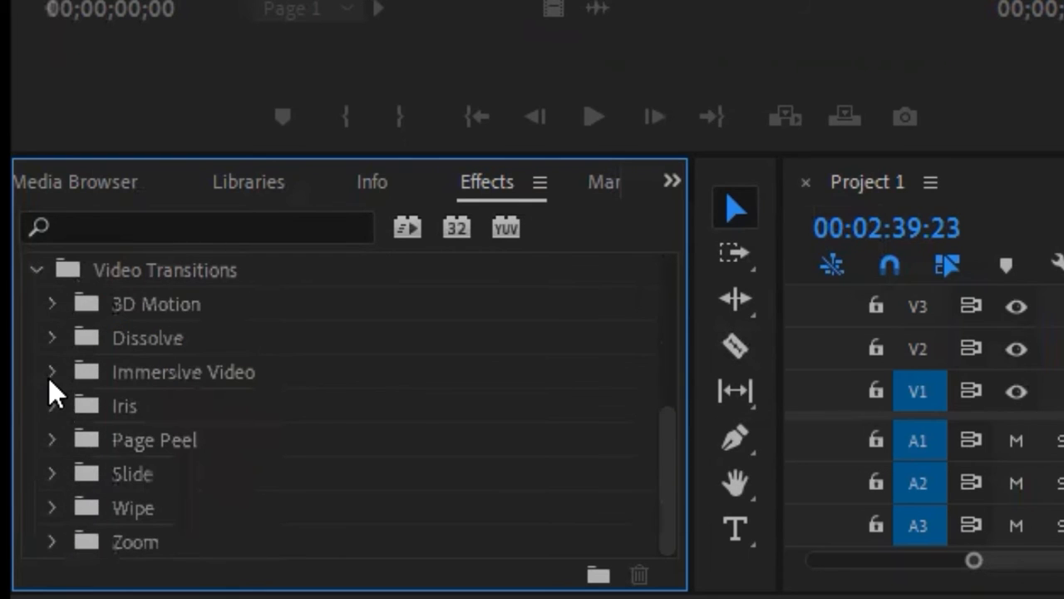
pyautogui.click(51, 338)
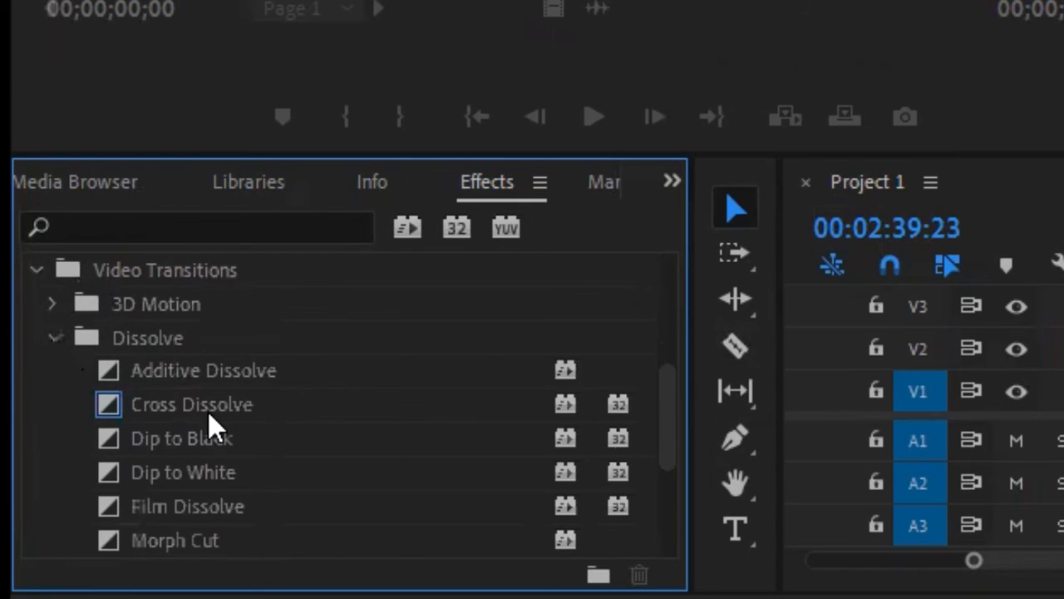
# - Apply the Dip to Black video transition to the cut between the two clip segments on V1
pyautogui.scroll(6, 208, 416)
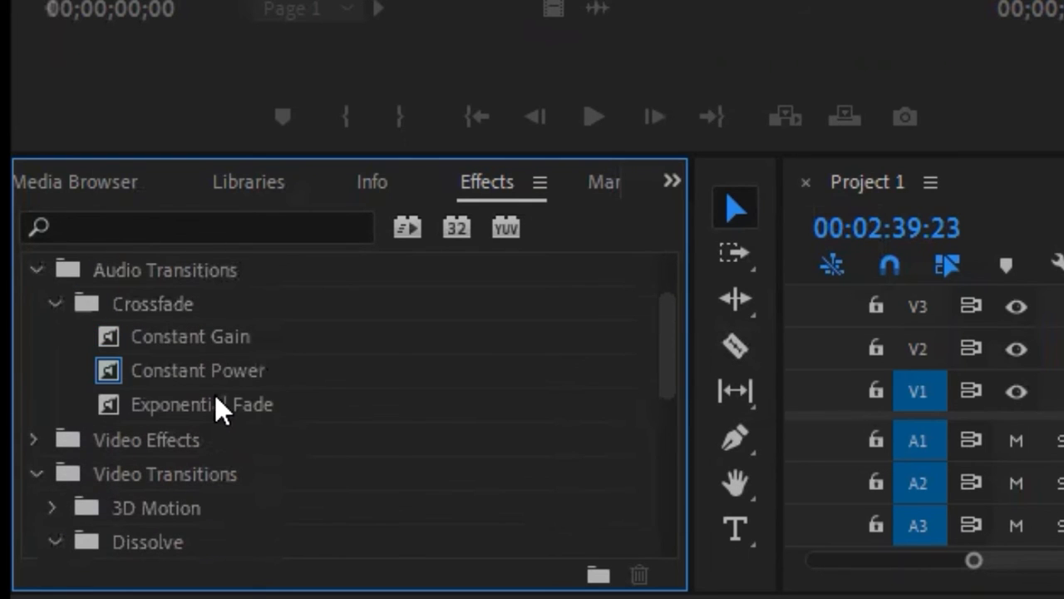
pyautogui.scroll(8, 697, 486)
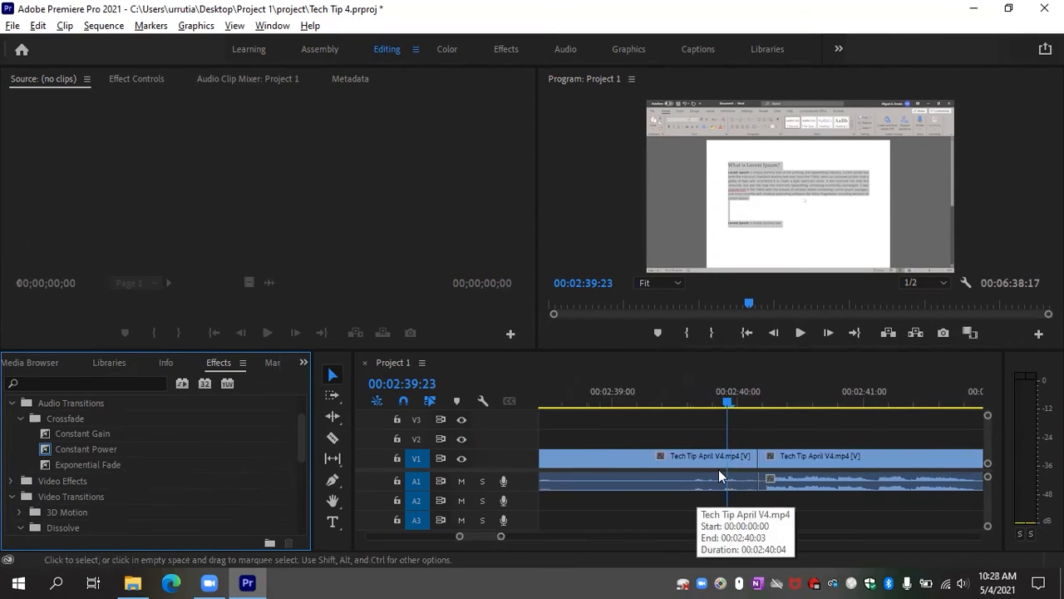
pyautogui.moveTo(729, 402)
pyautogui.mouseDown()
pyautogui.moveTo(822, 406)
pyautogui.moveTo(731, 405)
pyautogui.mouseUp()
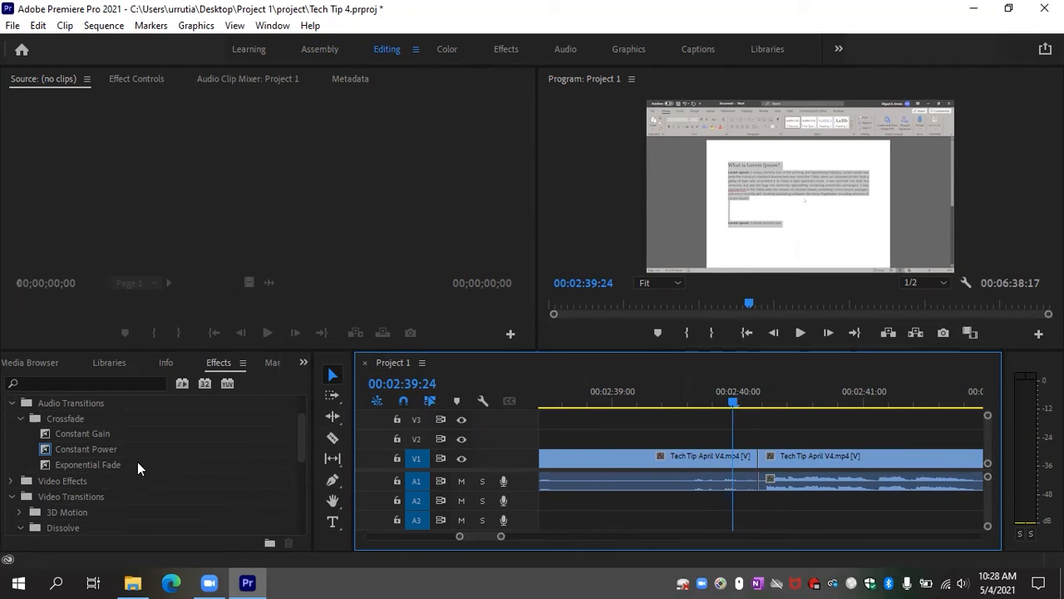
pyautogui.scroll(-4, 166, 462)
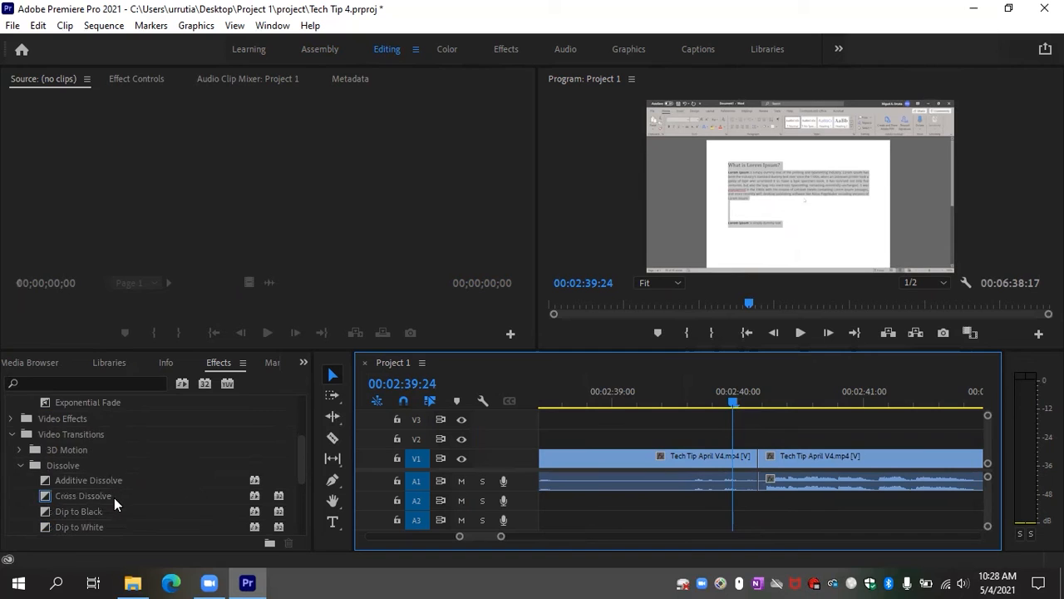
pyautogui.scroll(-1, 114, 497)
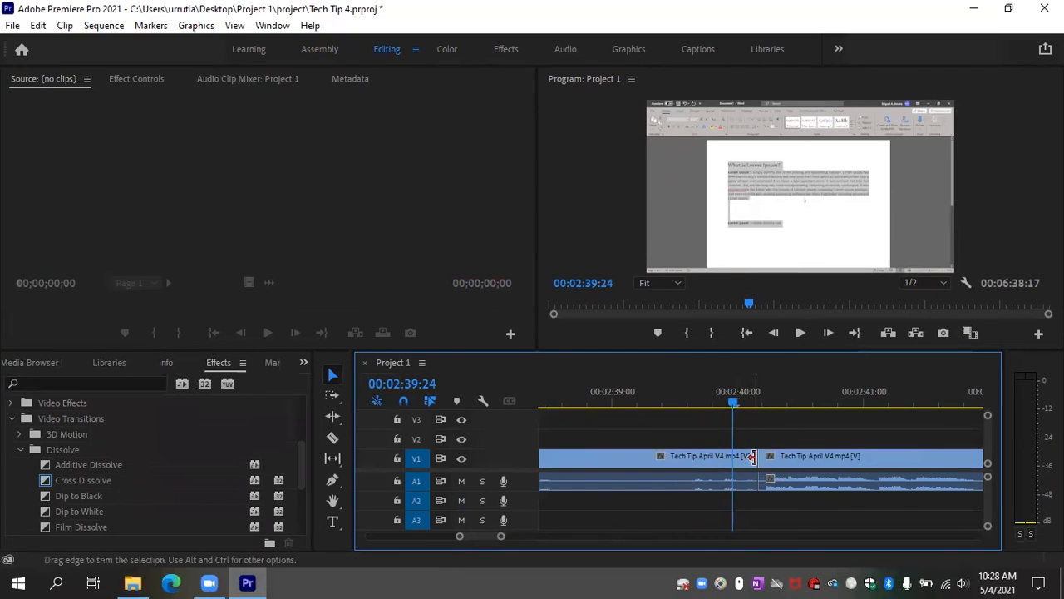
pyautogui.click(81, 495)
pyautogui.moveTo(73, 495); pyautogui.dragTo(760, 468)
# - Play the sequence across the Dip to Black transition from 00:02:39:15 and return the playhead to 00:02:39:18
pyautogui.click(717, 402)
pyautogui.moveTo(717, 402); pyautogui.dragTo(686, 405)
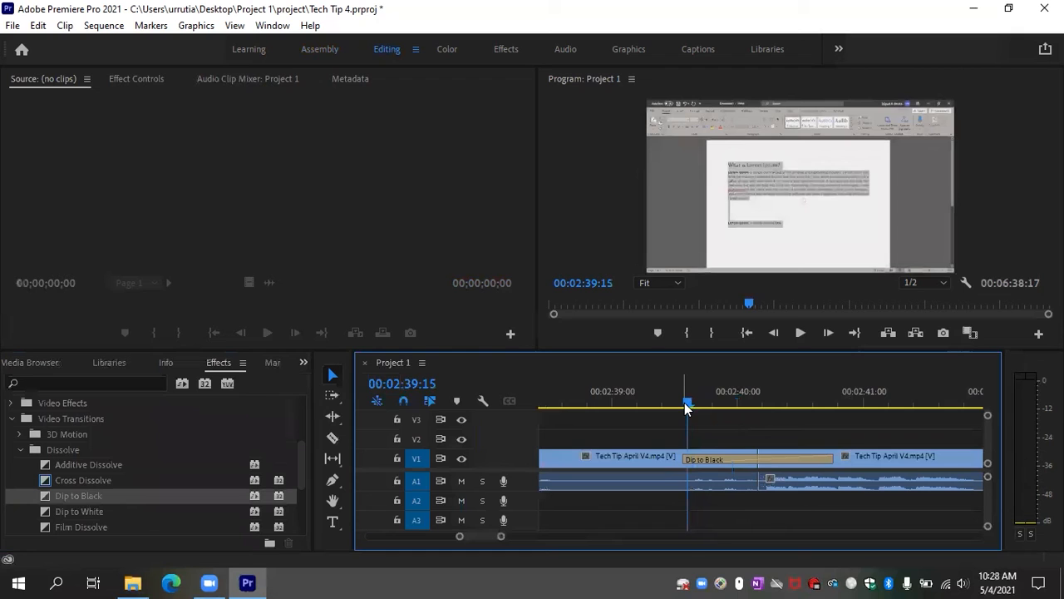
pyautogui.press('space')
pyautogui.press('space')
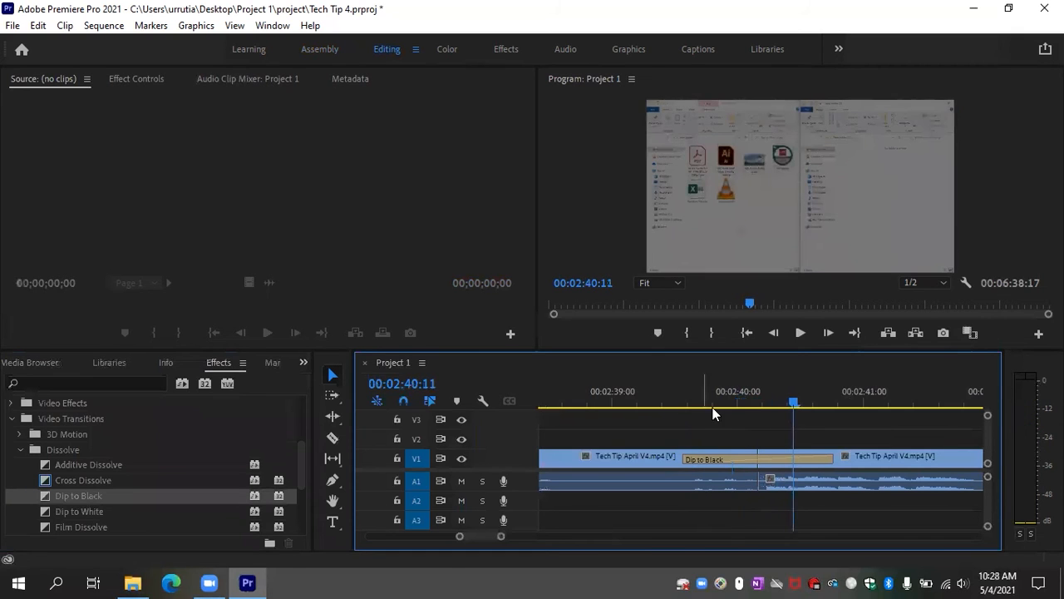
pyautogui.moveTo(761, 401); pyautogui.dragTo(704, 401)
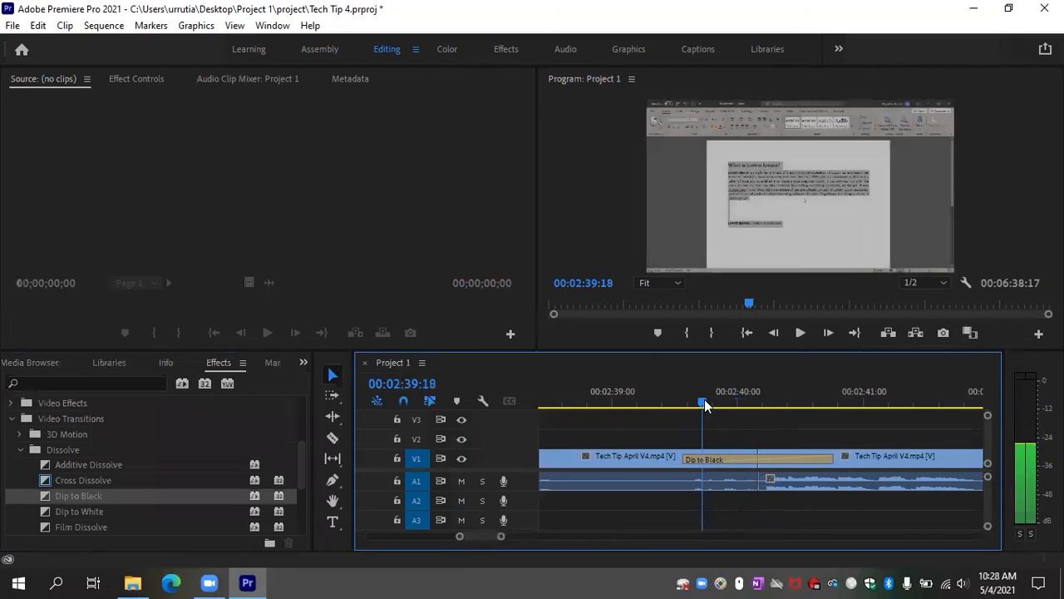
# - Try the Constant Gain audio crossfade on the A1 cut below the Dip to Black, and delete it
pyautogui.scroll(2, 139, 471)
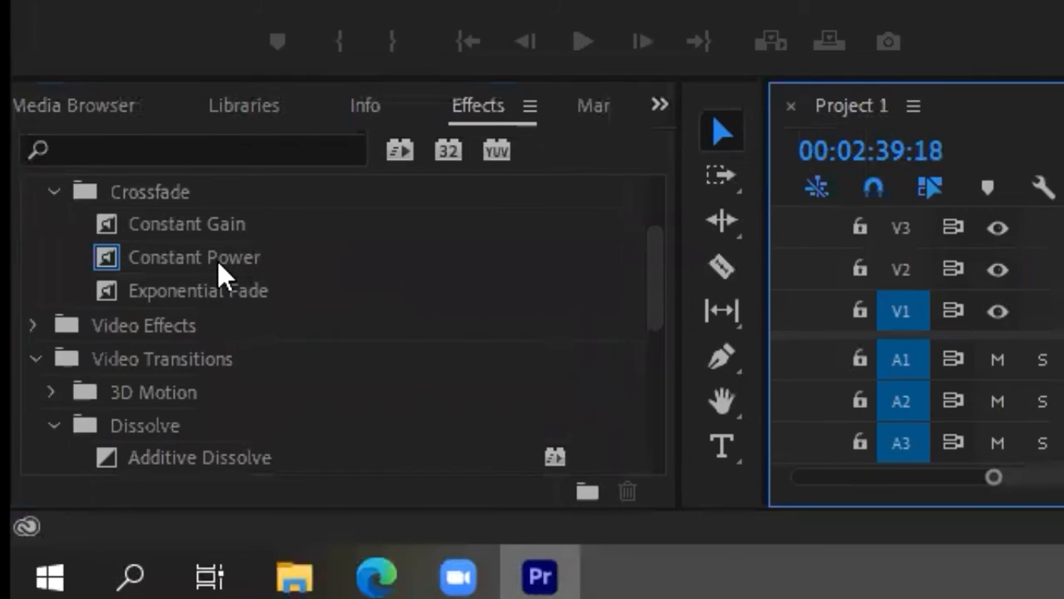
pyautogui.scroll(1, 199, 281)
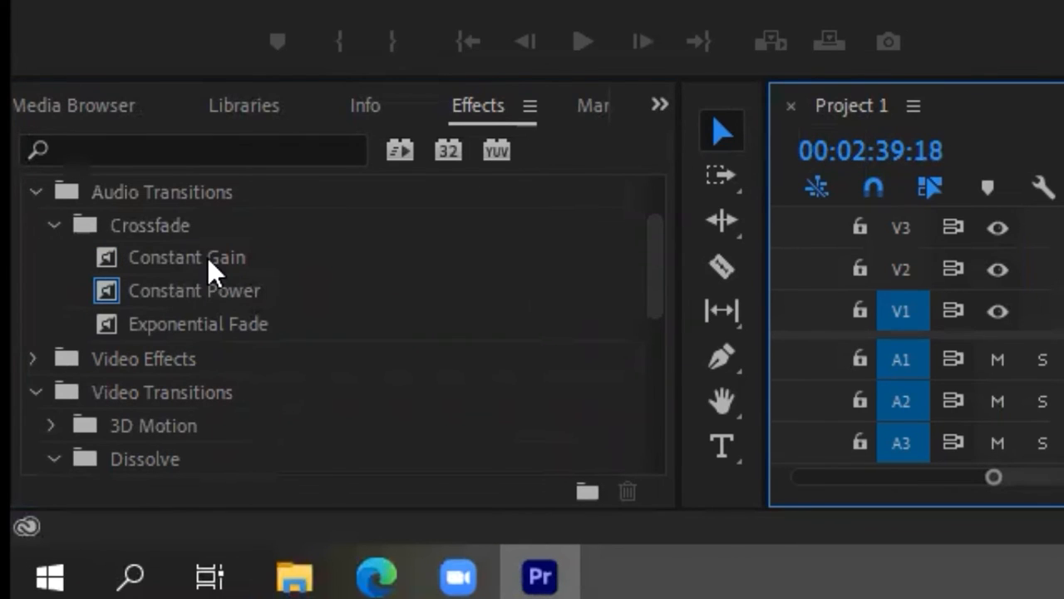
pyautogui.moveTo(207, 262); pyautogui.dragTo(766, 495)
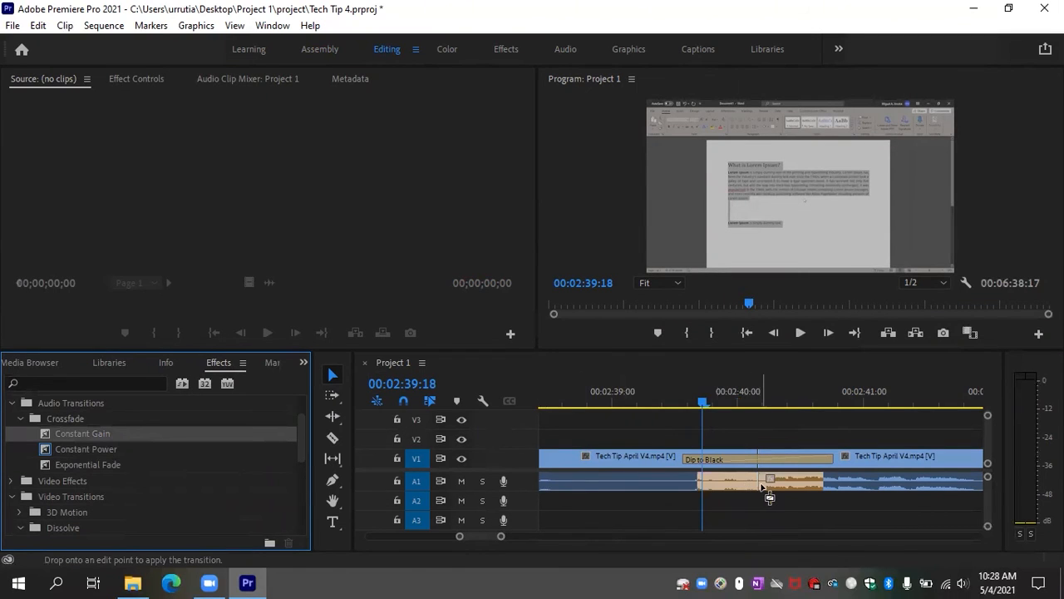
pyautogui.keyDown('alt'); pyautogui.scroll(2, 751, 490); pyautogui.keyUp('alt')
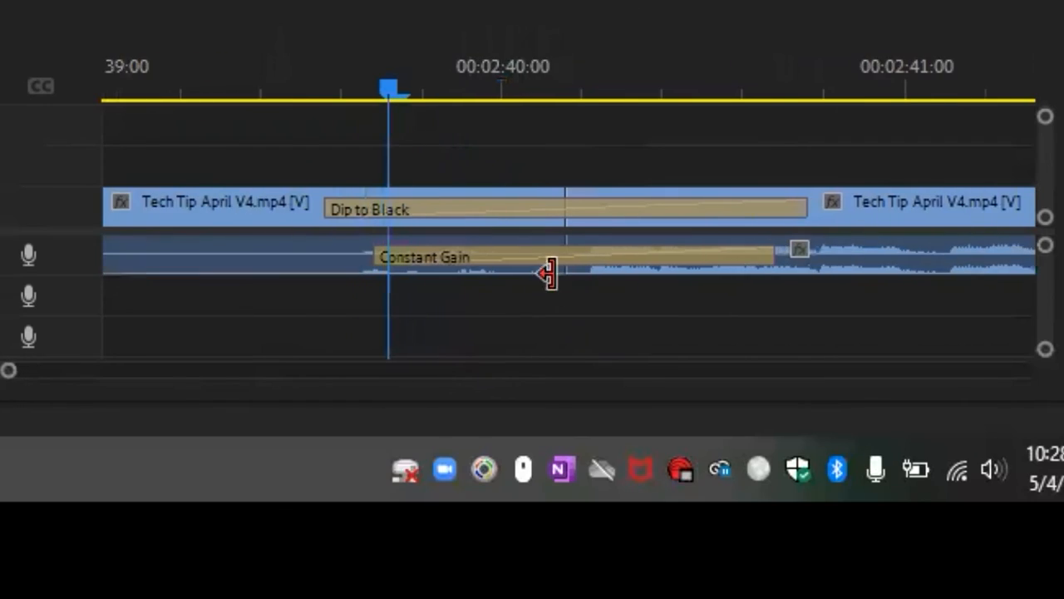
pyautogui.keyDown('alt'); pyautogui.scroll(1, 544, 270); pyautogui.keyUp('alt')
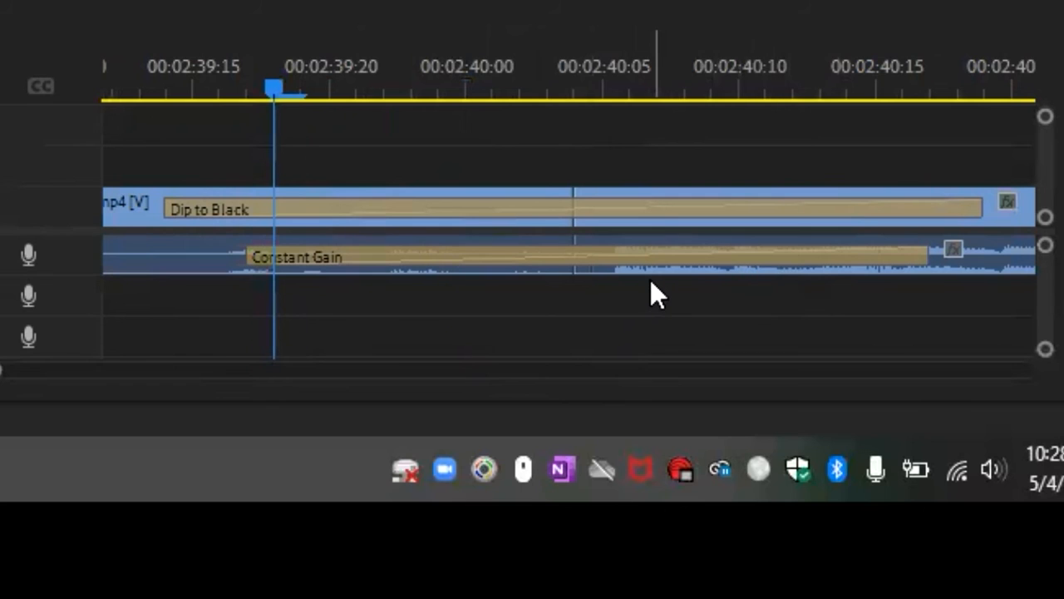
pyautogui.press('Delete')
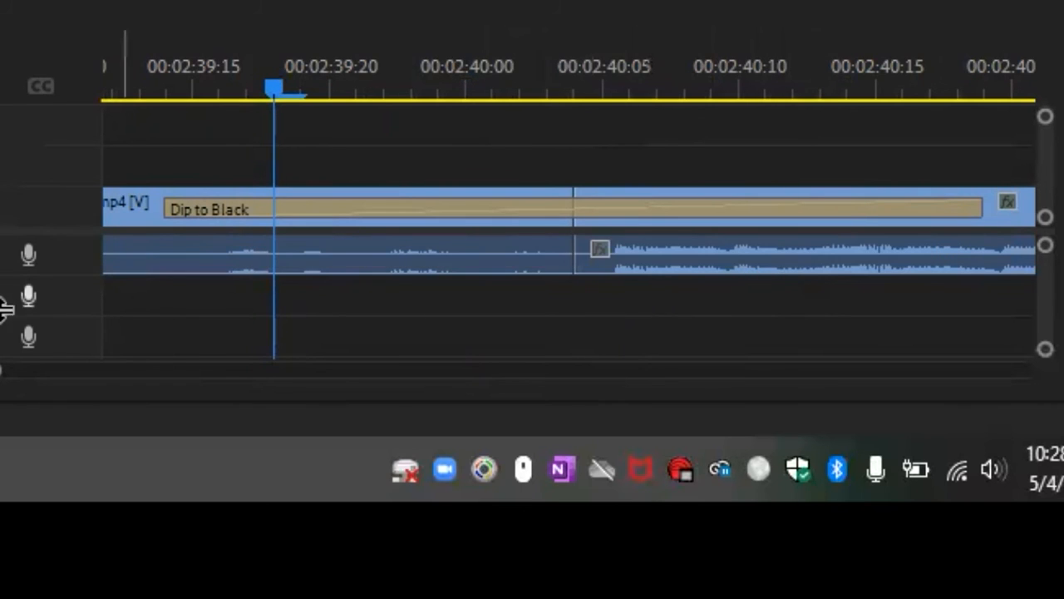
# - Try the Exponential Fade crossfade on the end of the first A1 segment only, and undo it
pyautogui.moveTo(251, 270); pyautogui.dragTo(563, 277)
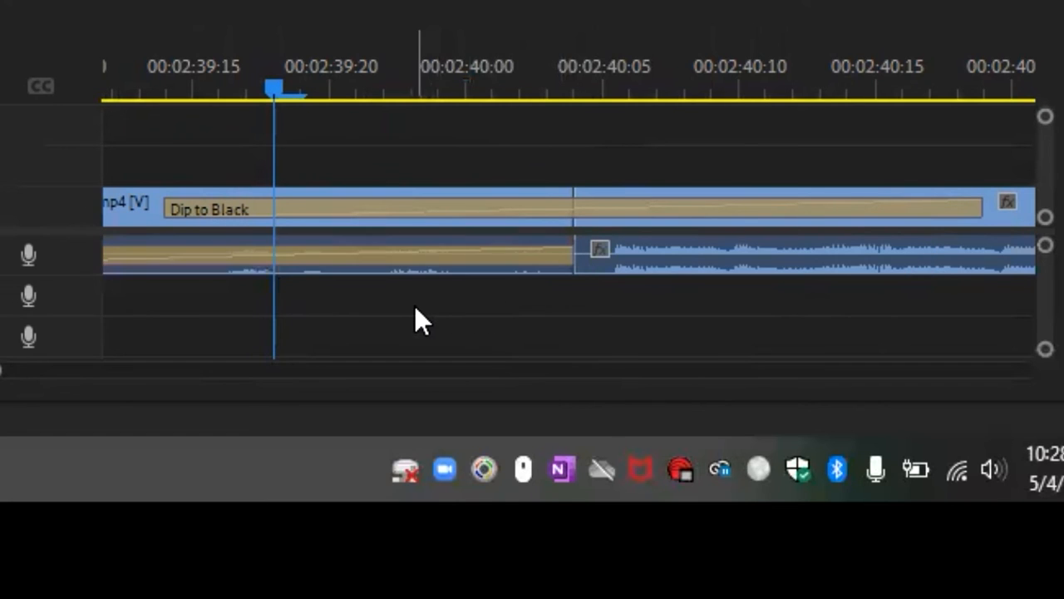
pyautogui.scroll(-3, 414, 305)
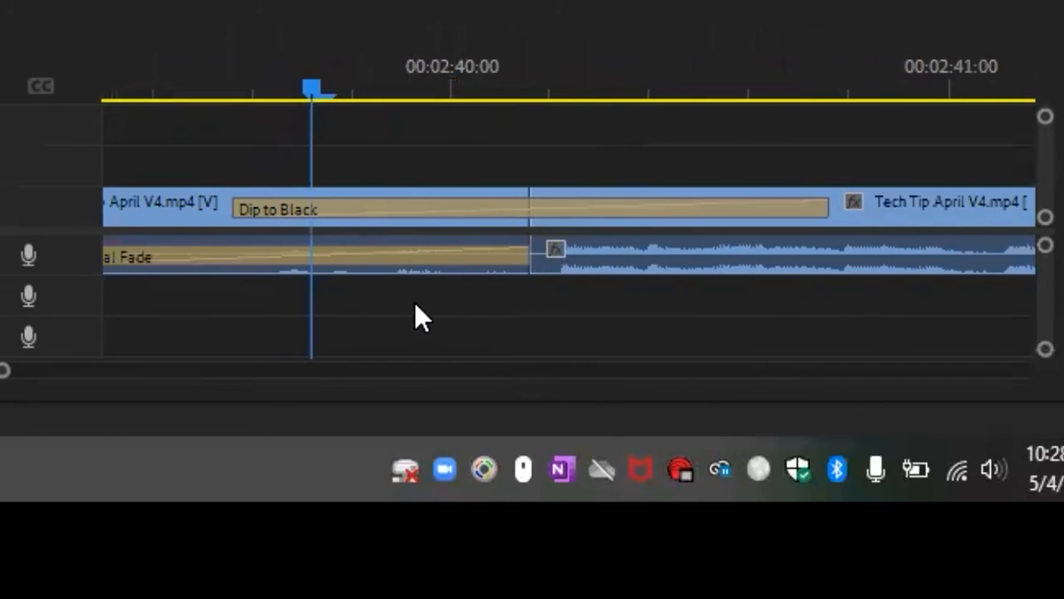
pyautogui.hotkey('ctrl', 'z')
# - Apply the Exponential Fade crossfade across the A1 cut so it spans both segments, and play through it
pyautogui.moveTo(4, 271); pyautogui.dragTo(542, 266)
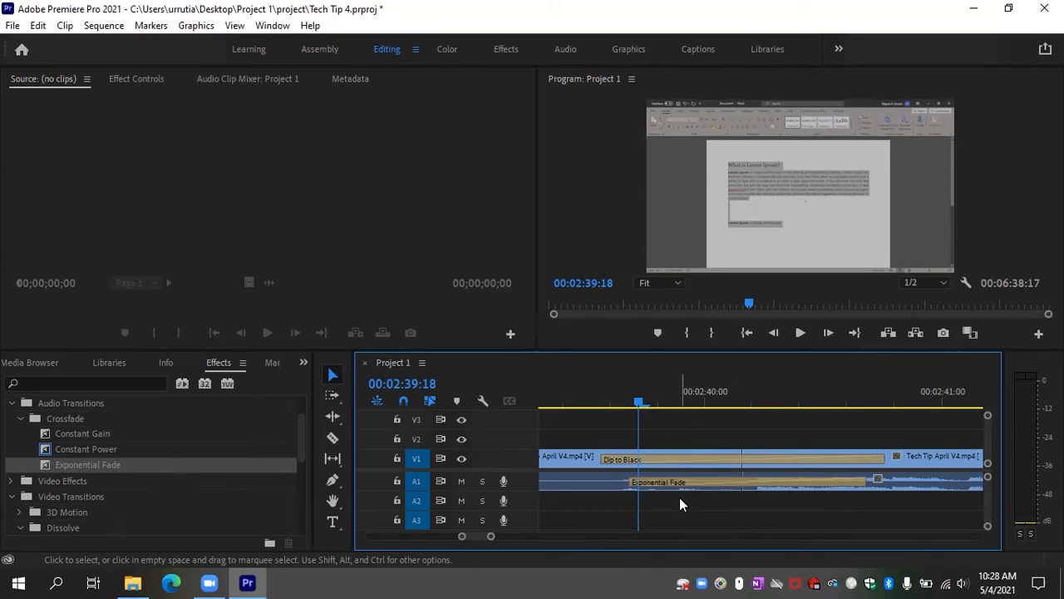
pyautogui.press('space')
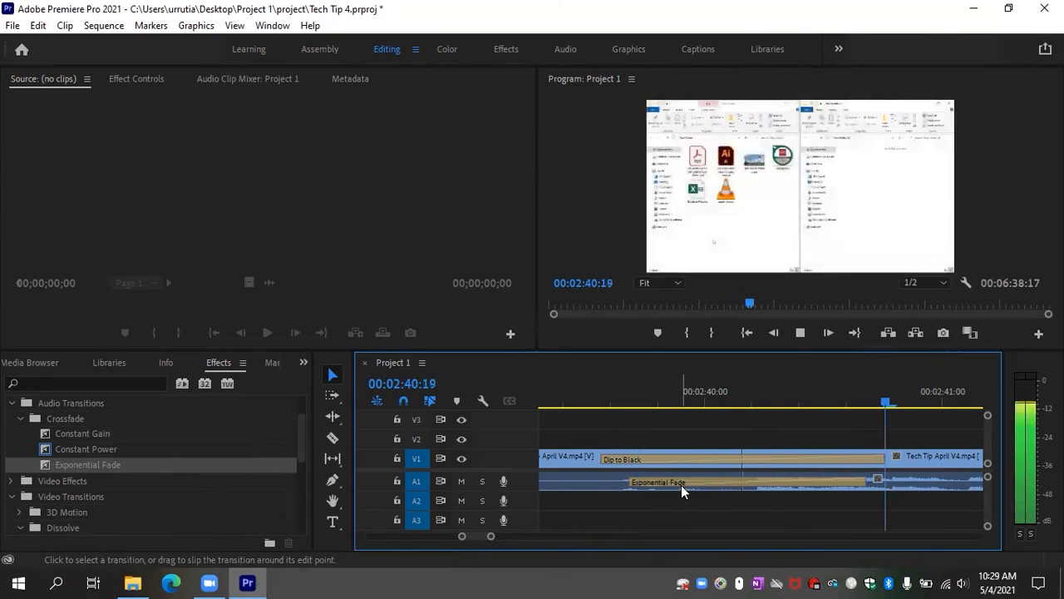
pyautogui.press('space')
pyautogui.scroll(-2, 768, 447)
pyautogui.scroll(-4, 768, 447)
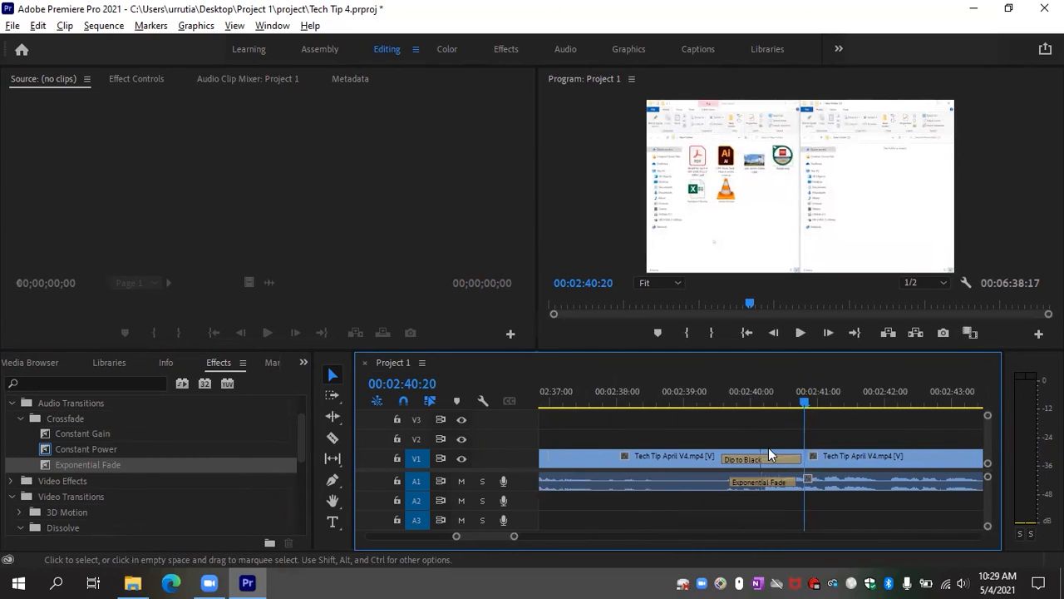
# - Position the playhead at 00:02:39:16, near the start of the Dip to Black transition
pyautogui.press('alt')
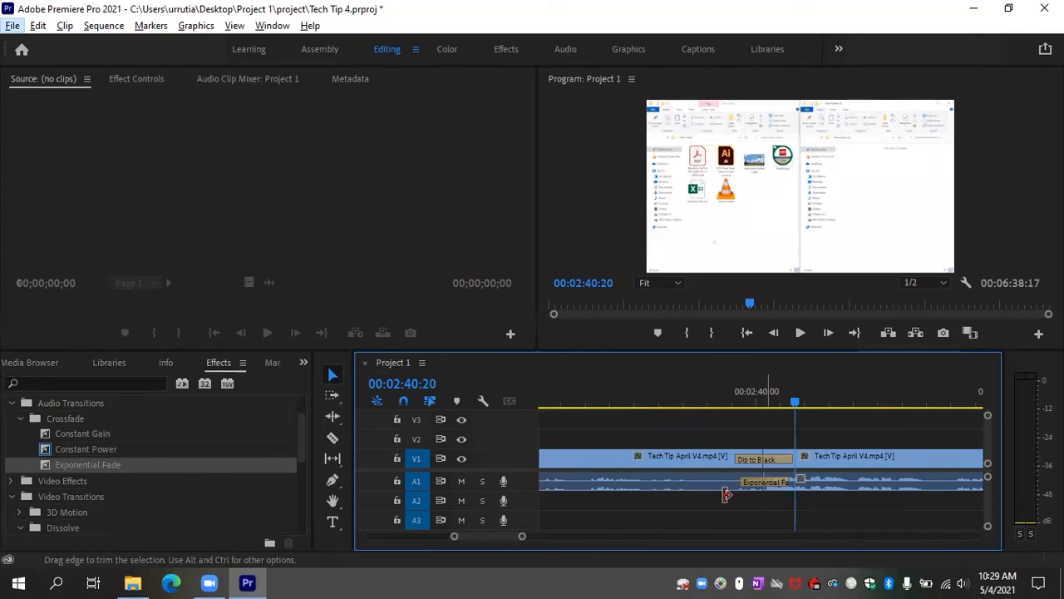
pyautogui.click(737, 404)
pyautogui.moveTo(738, 405); pyautogui.dragTo(739, 415)
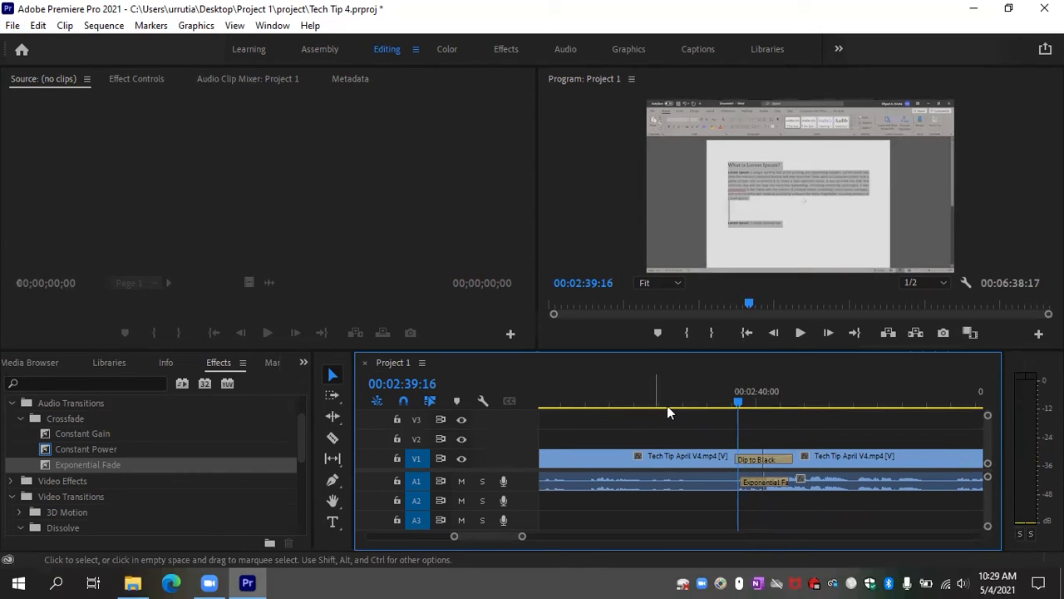
# - Apply the Dip to Black video transition to the end of the last clip on V1
pyautogui.scroll(-5, 707, 411)
pyautogui.scroll(-5, 706, 410)
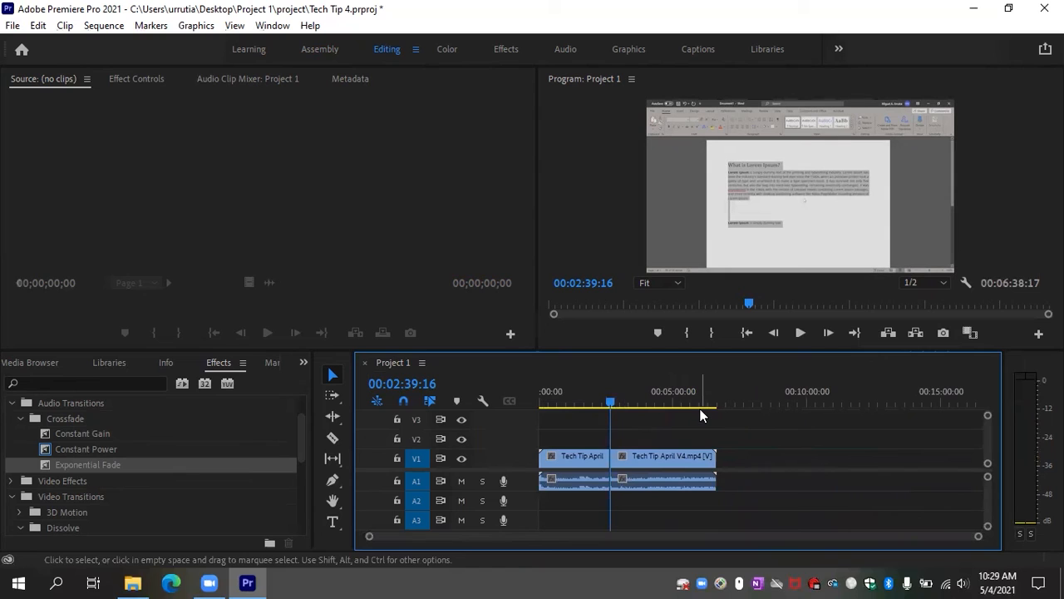
pyautogui.scroll(-2, 137, 499)
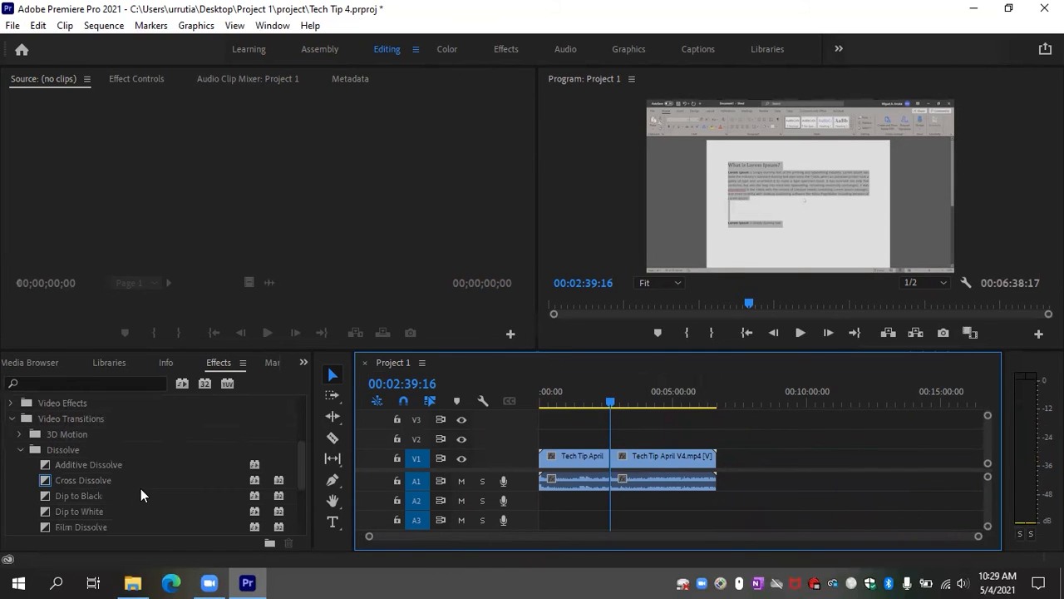
pyautogui.scroll(-2, 138, 479)
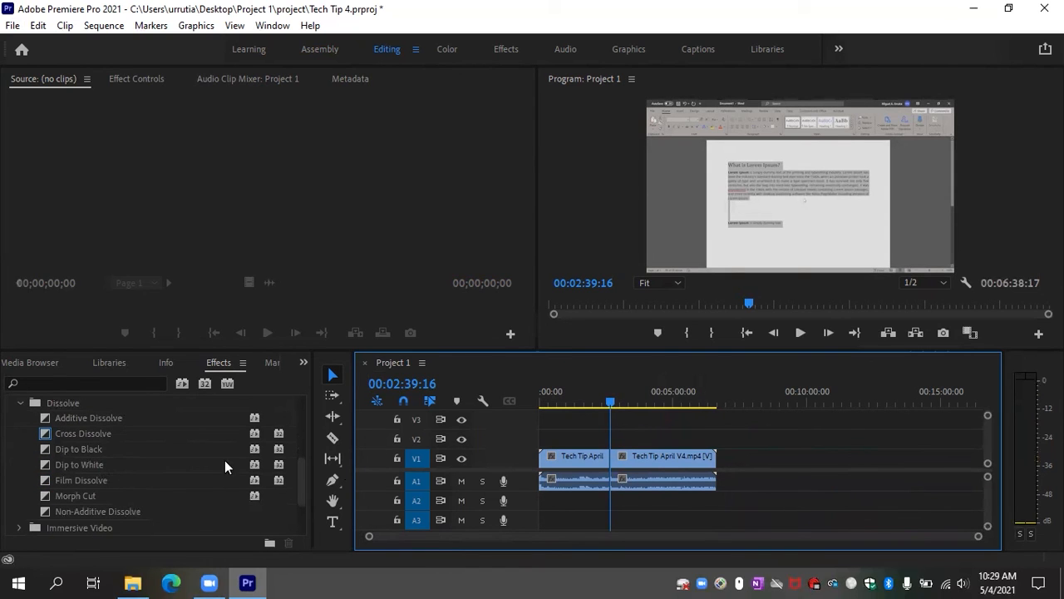
pyautogui.moveTo(75, 449); pyautogui.dragTo(713, 469)
# - Play the last moments of the sequence and return the playhead to 00:00:00:00
pyautogui.moveTo(713, 401); pyautogui.dragTo(717, 402)
pyautogui.press('space')
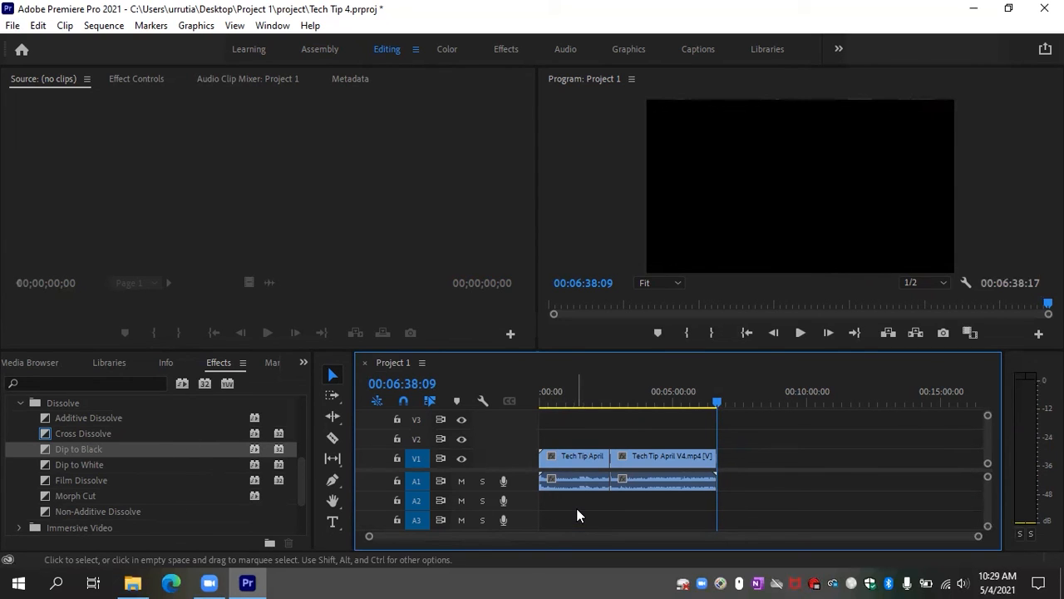
pyautogui.click(541, 403)
pyautogui.moveTo(542, 406); pyautogui.dragTo(537, 406)
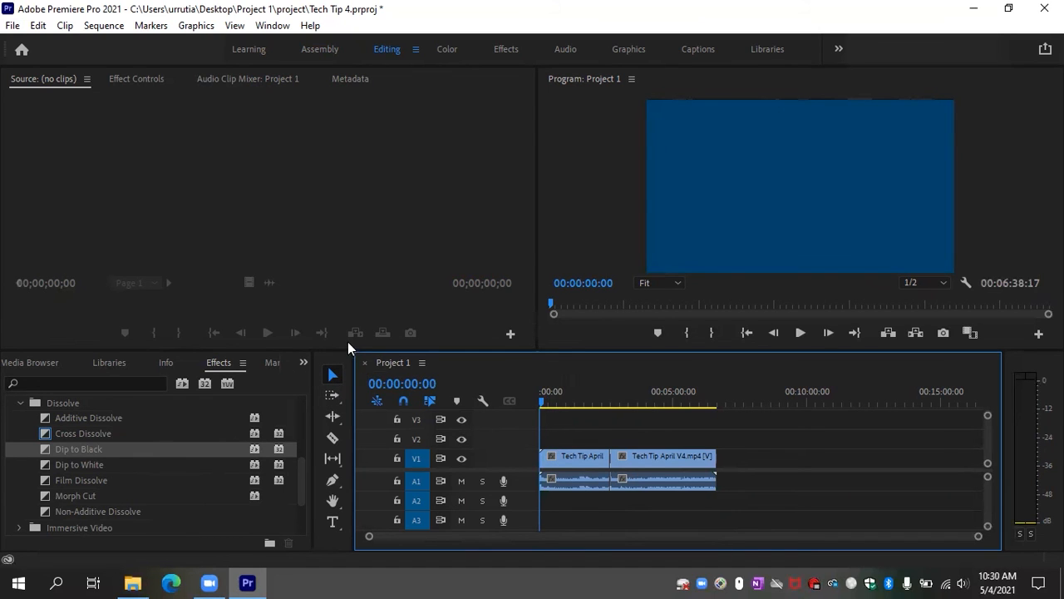
# - Try to export media while the empty Source monitor is active instead of the timeline
pyautogui.scroll(3, 282, 458)
pyautogui.click(274, 210)
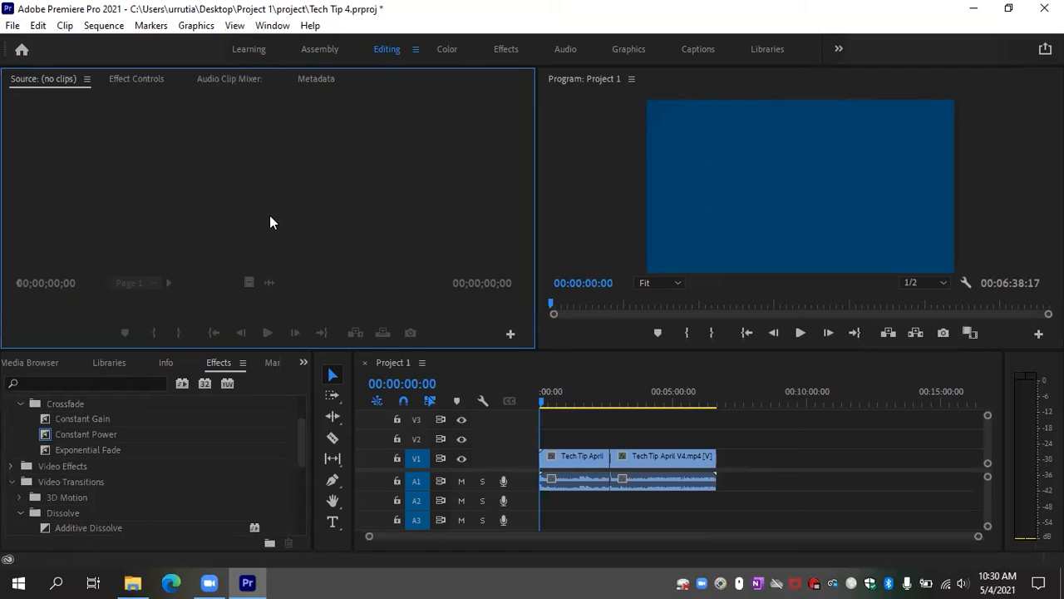
pyautogui.click(13, 26)
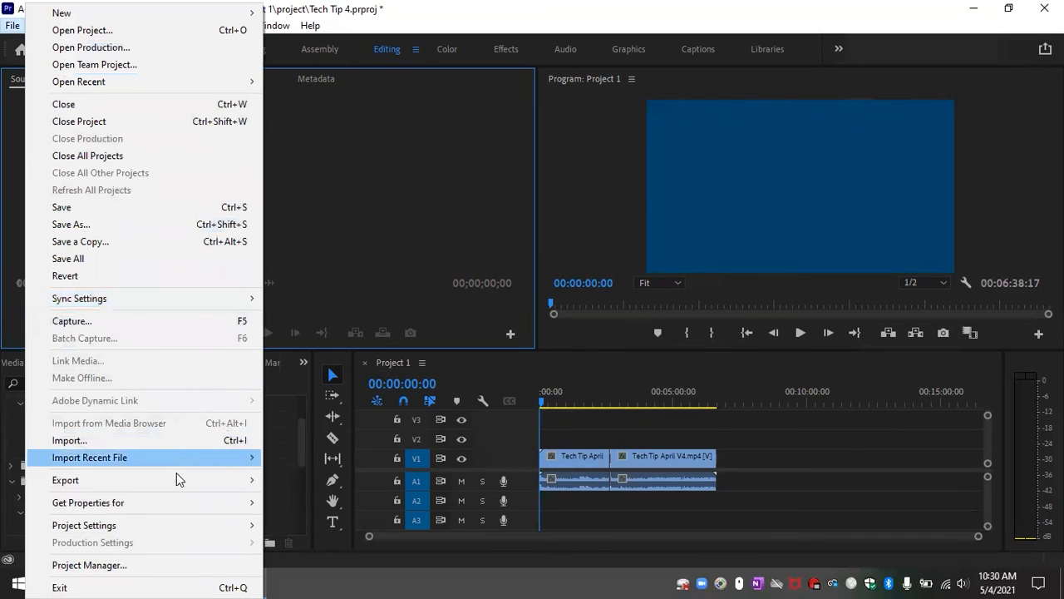
pyautogui.moveTo(171, 482)
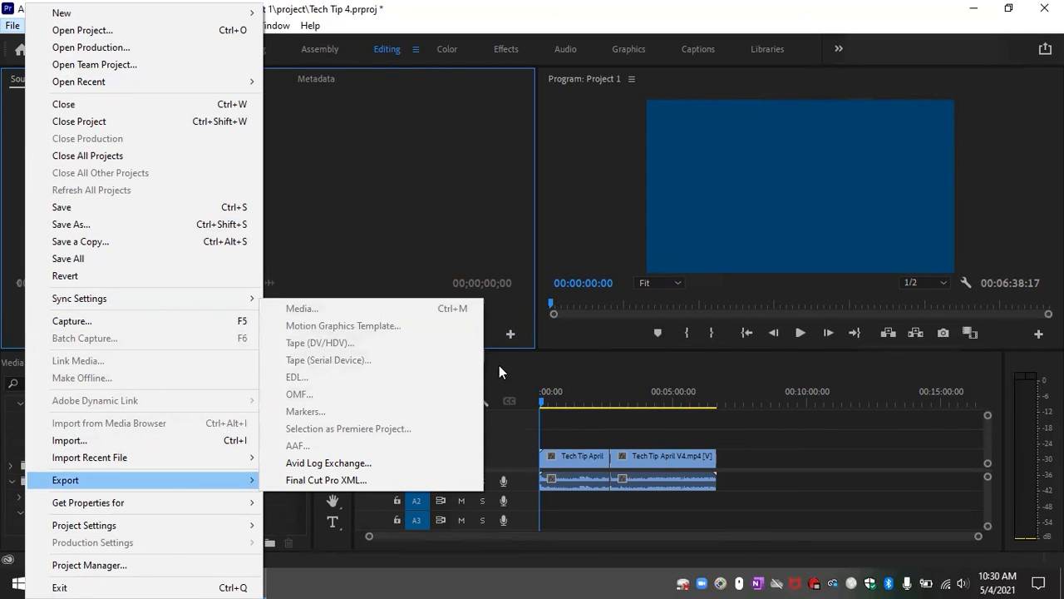
# - Make the Project 1 timeline active and open the media export settings for the sequence
pyautogui.click(677, 394)
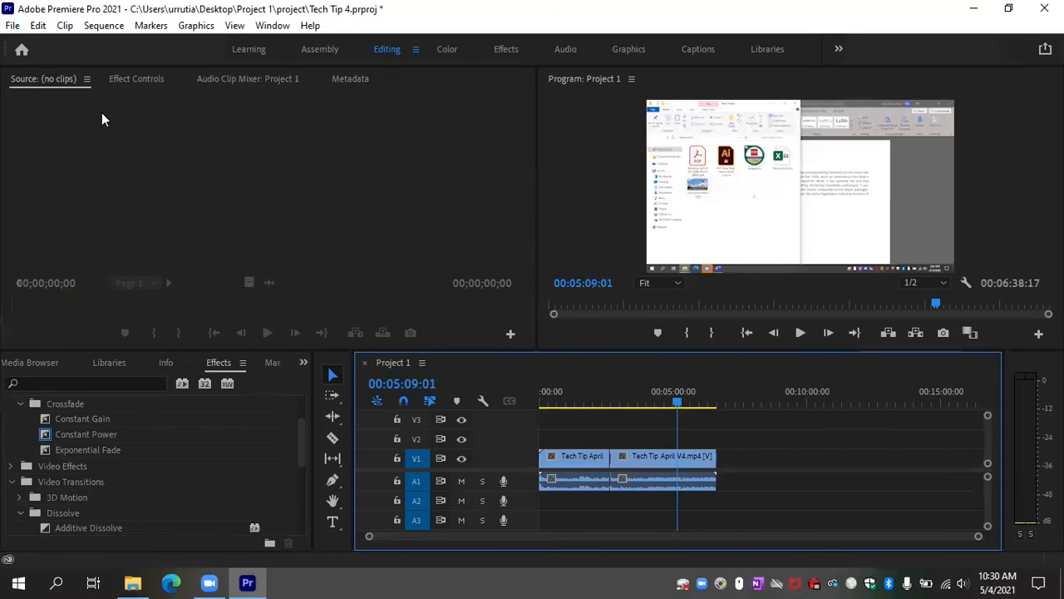
pyautogui.click(13, 25)
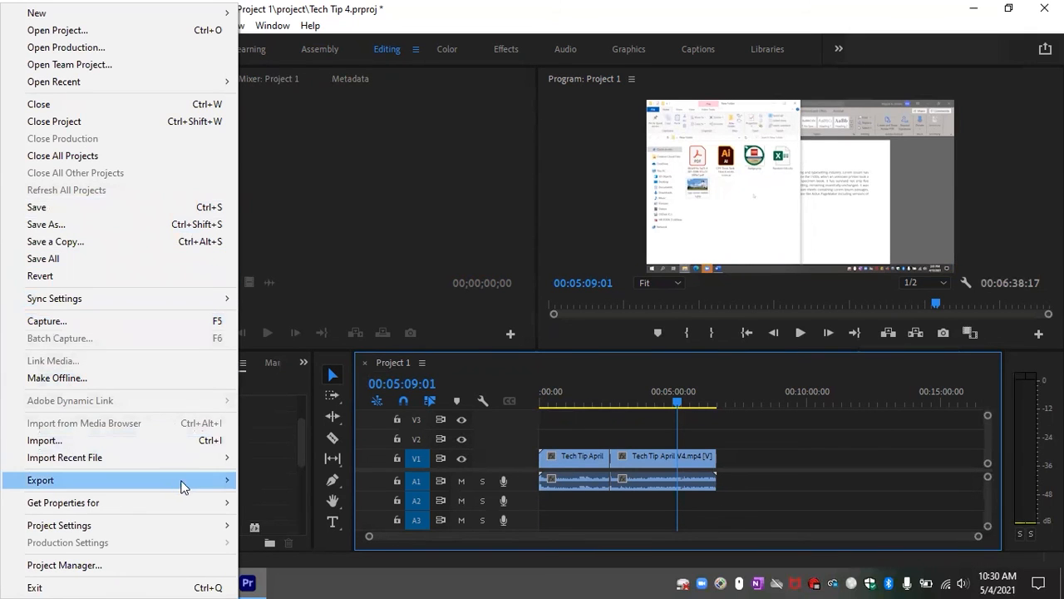
pyautogui.moveTo(236, 480)
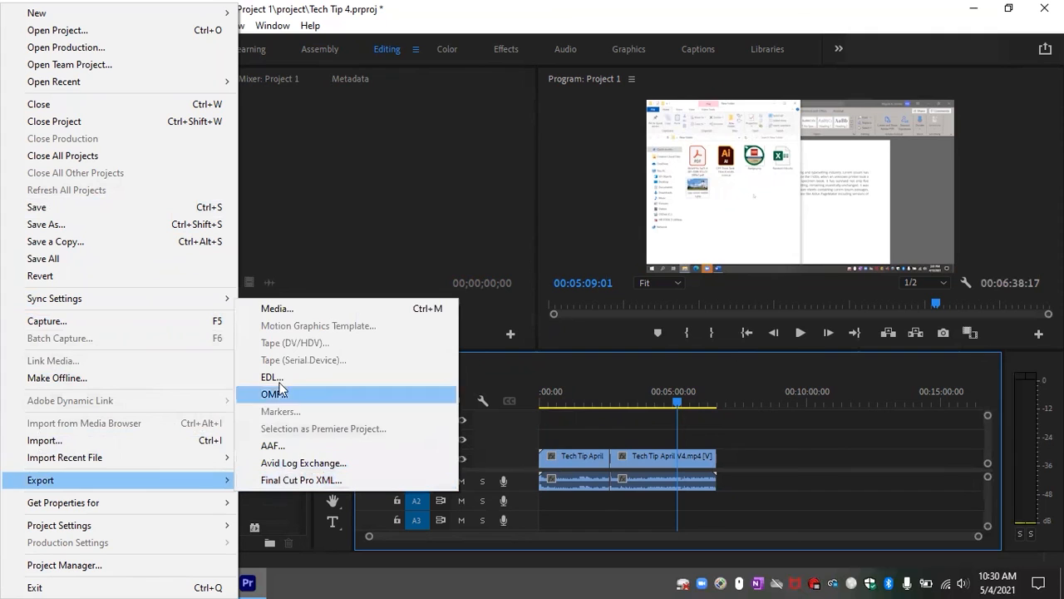
pyautogui.click(315, 313)
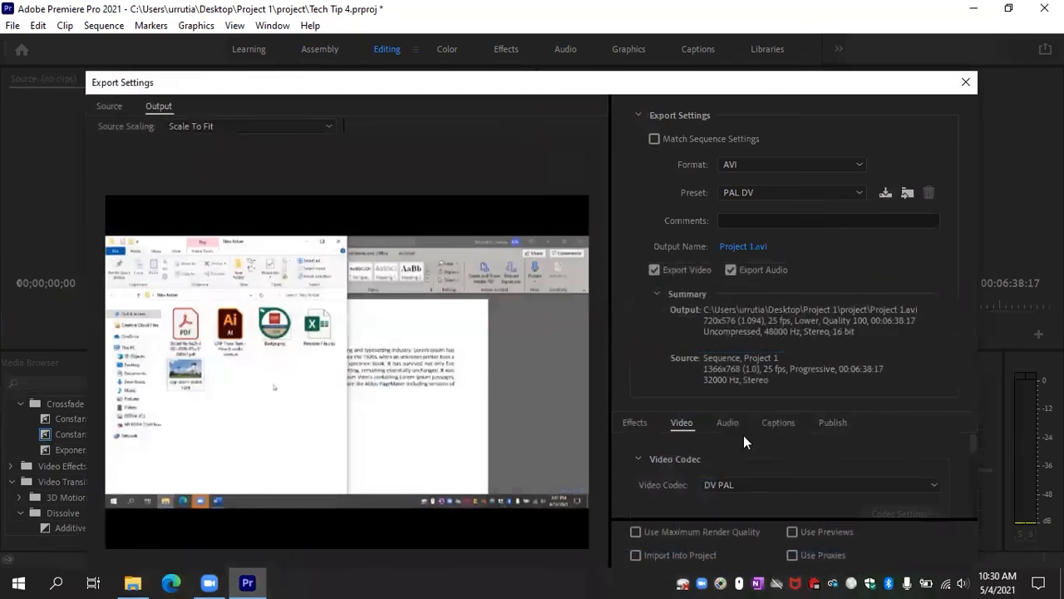
# - Set the export format of the Project 1 sequence to H.264
pyautogui.doubleClick(743, 89)
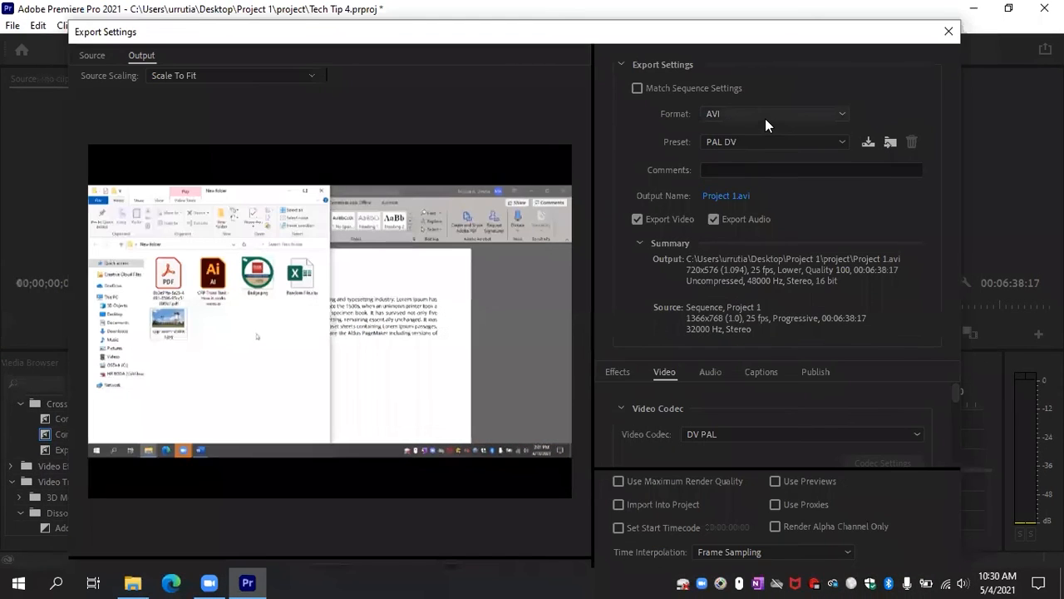
pyautogui.click(767, 114)
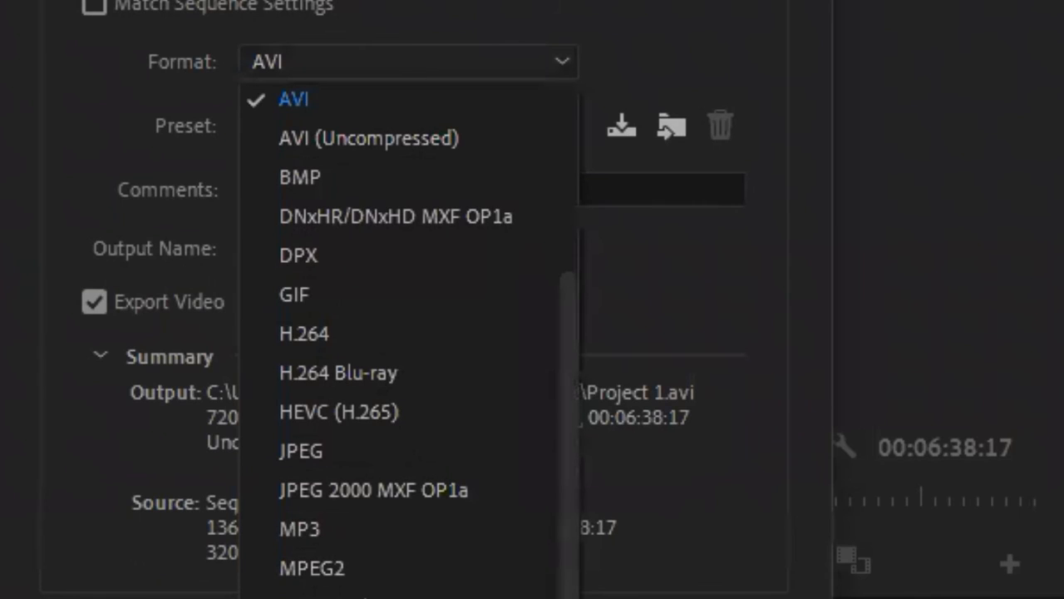
pyautogui.scroll(2, 368, 419)
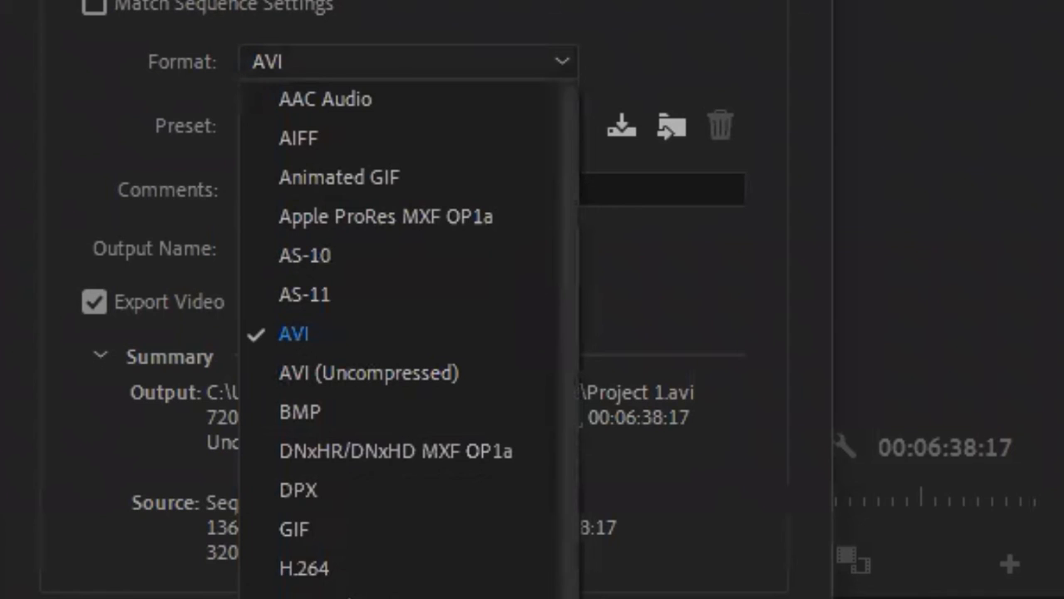
pyautogui.click(338, 568)
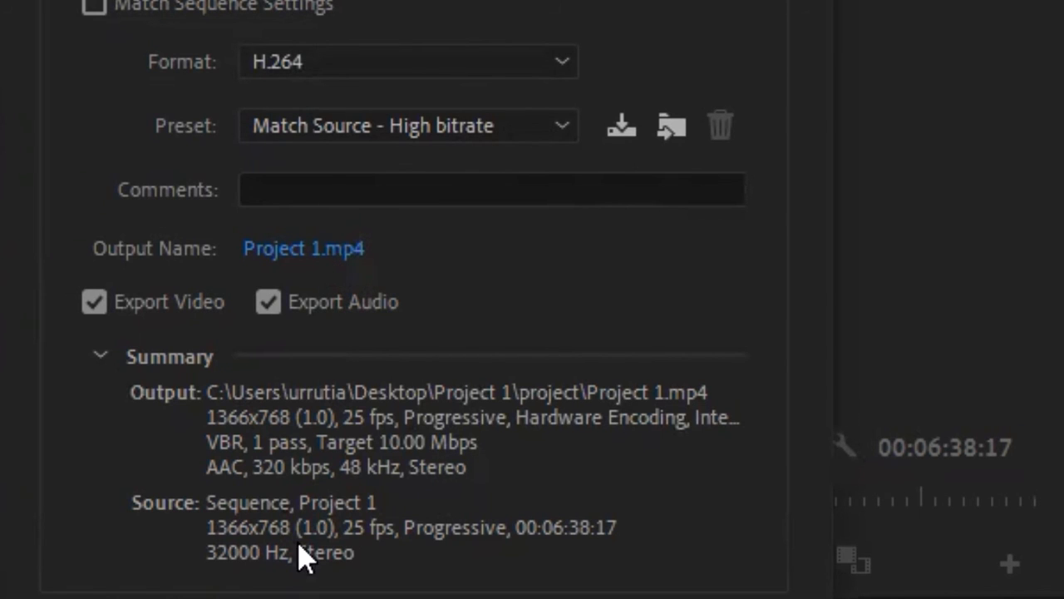
pyautogui.click(502, 66)
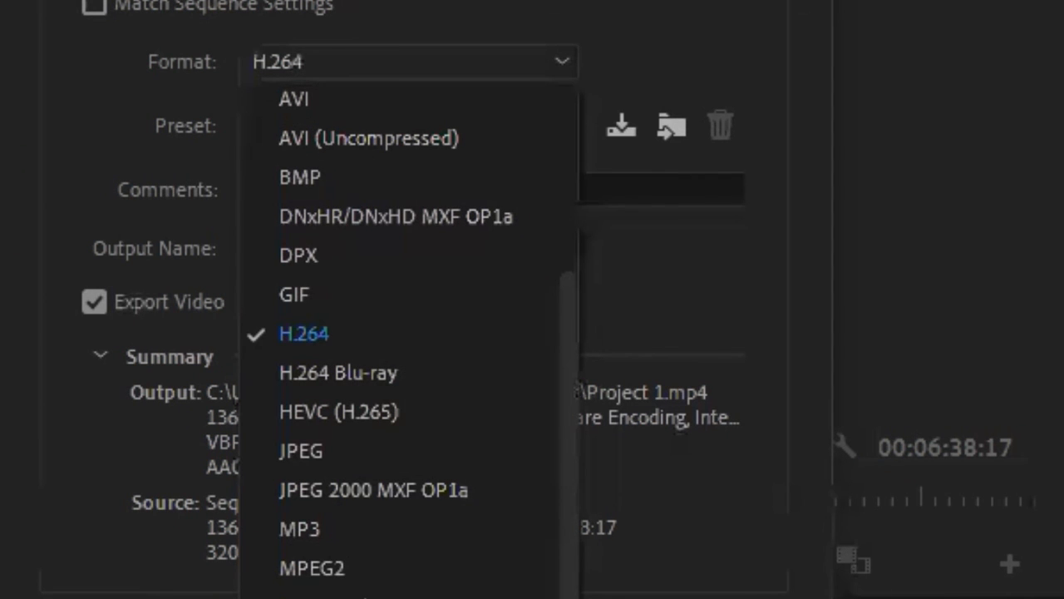
pyautogui.click(667, 323)
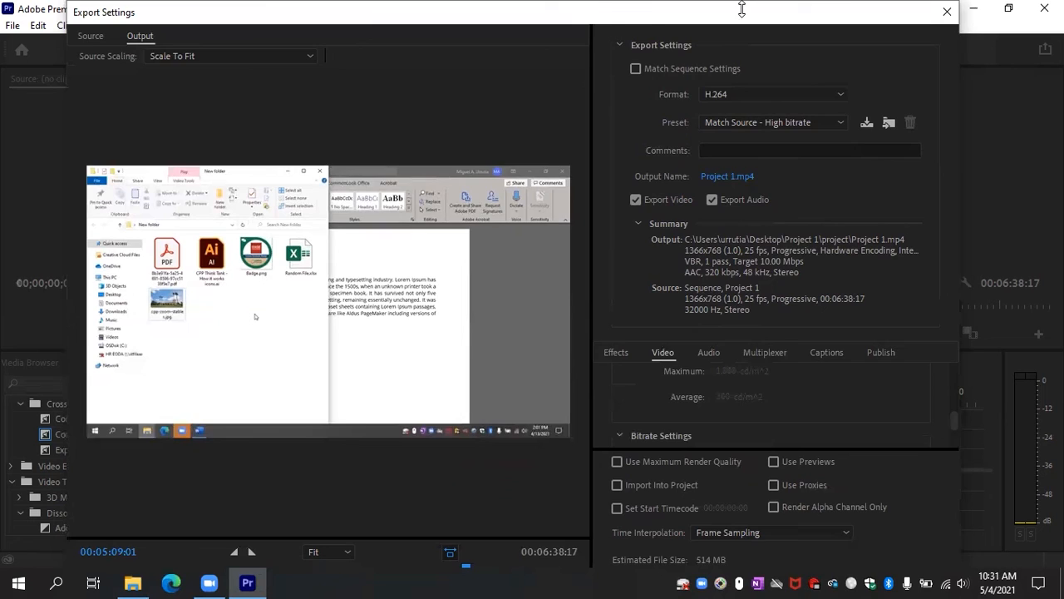
# - Create a folder named export inside the Project 1 folder and set the output file to Project 1.mp4 in it
pyautogui.moveTo(741, 7); pyautogui.dragTo(736, 162)
pyautogui.moveTo(798, 115); pyautogui.dragTo(816, 15)
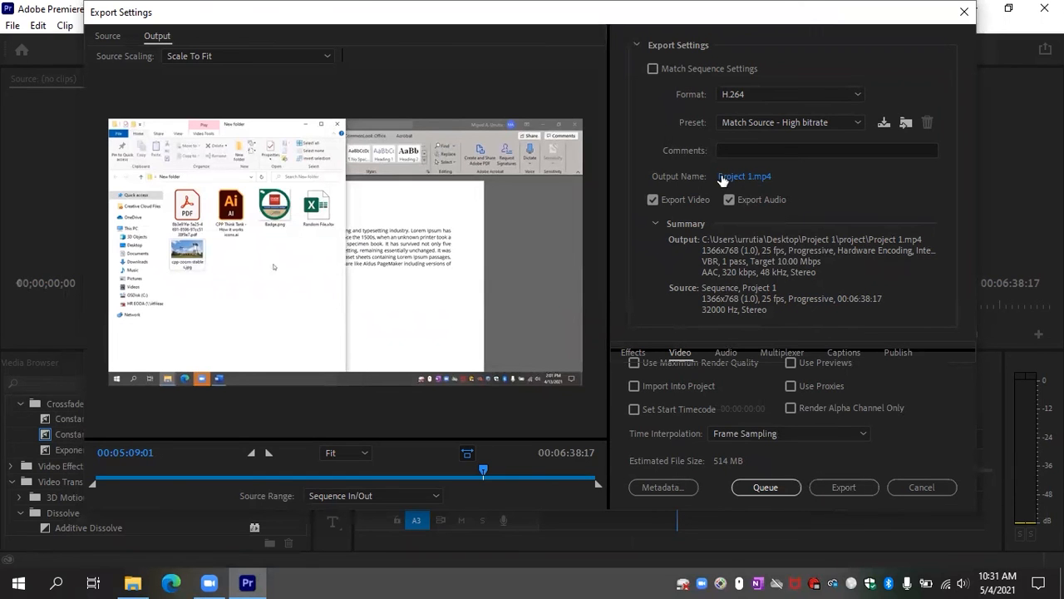
pyautogui.click(764, 179)
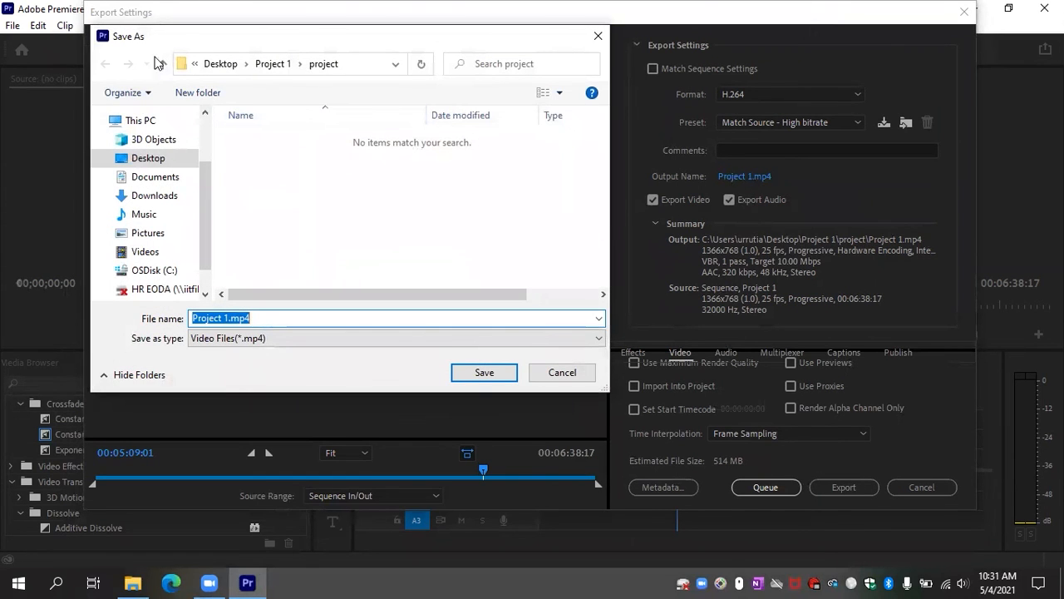
pyautogui.click(273, 63)
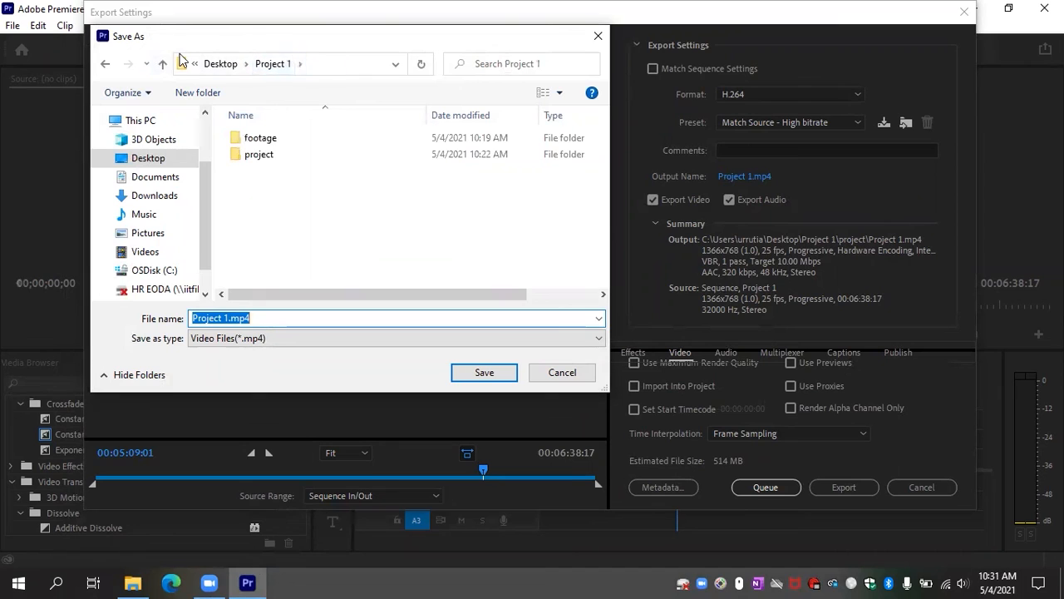
pyautogui.click(338, 198)
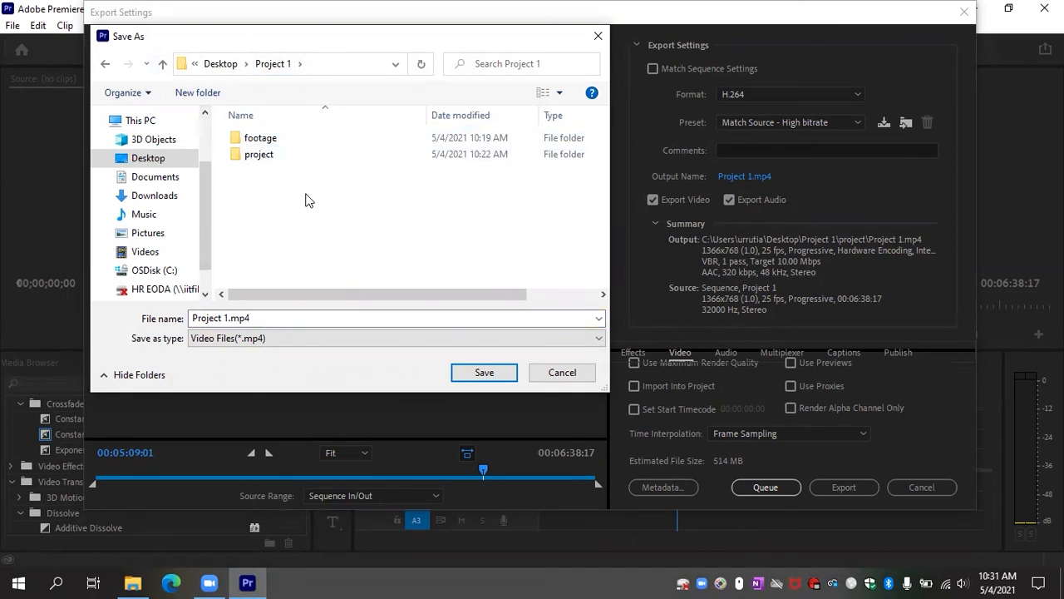
pyautogui.click(198, 92)
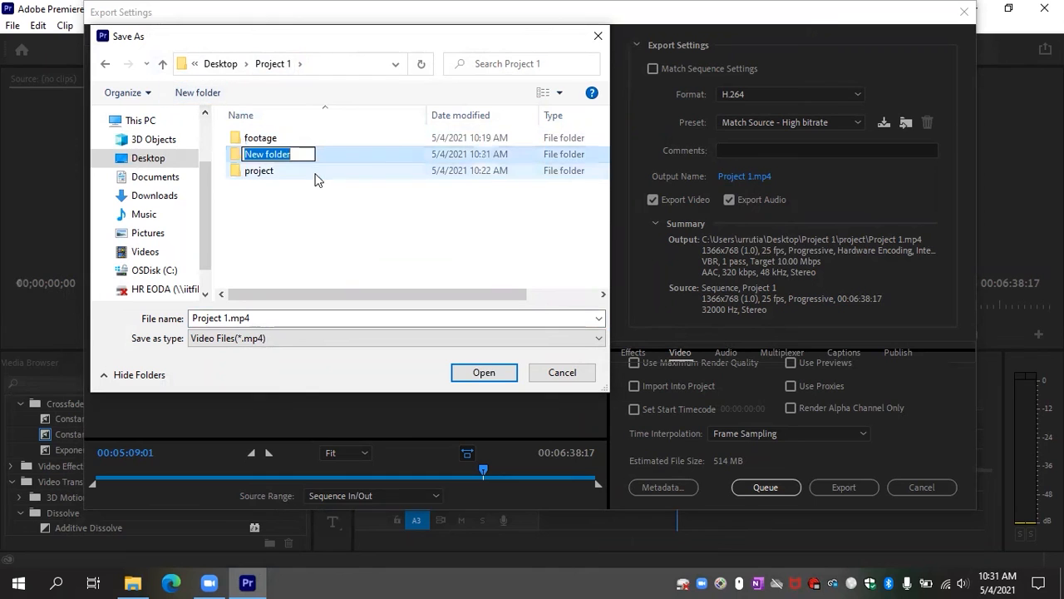
pyautogui.write('expor')
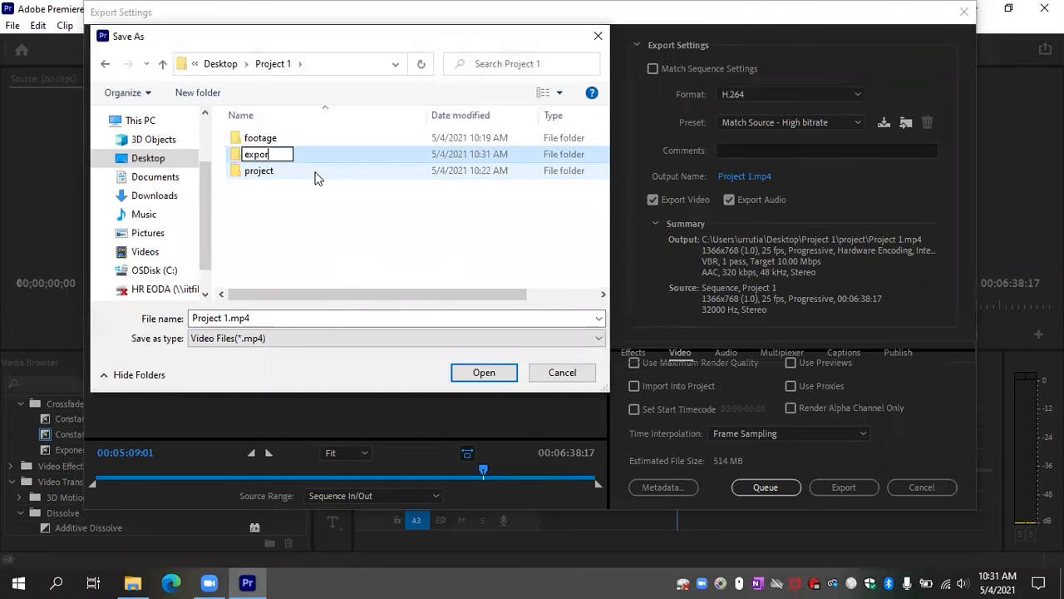
pyautogui.press('Return')
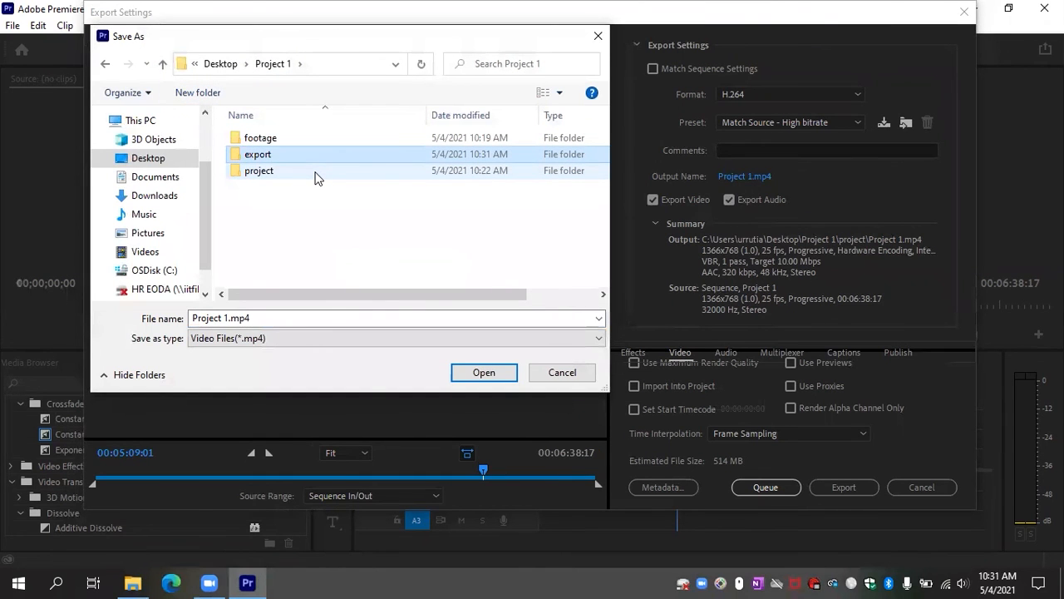
pyautogui.doubleClick(368, 154)
pyautogui.click(484, 373)
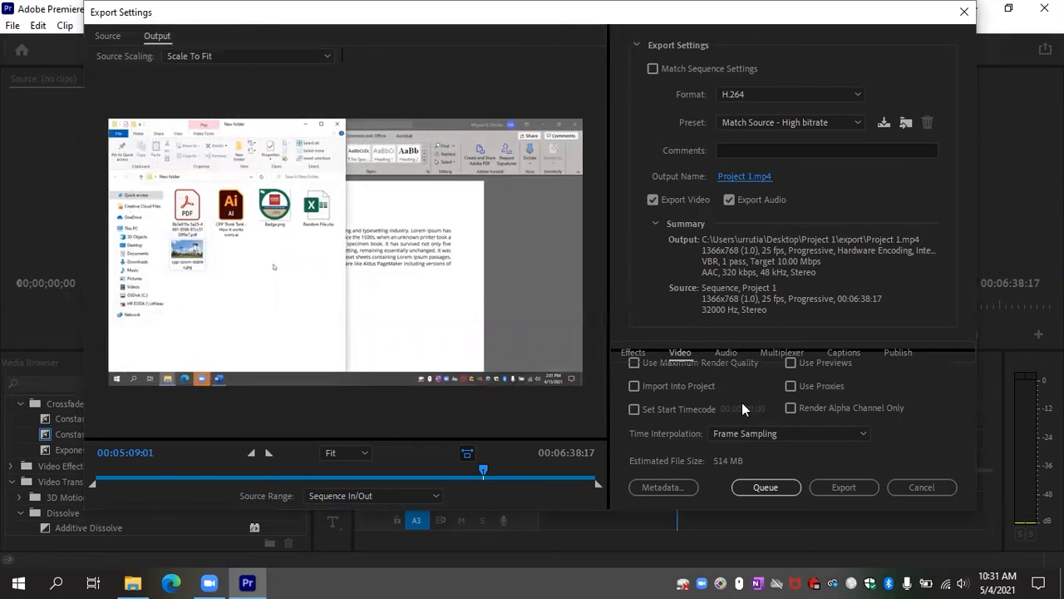
# - Export the sequence, and clear the finished export's entry from the Events list
pyautogui.click(836, 490)
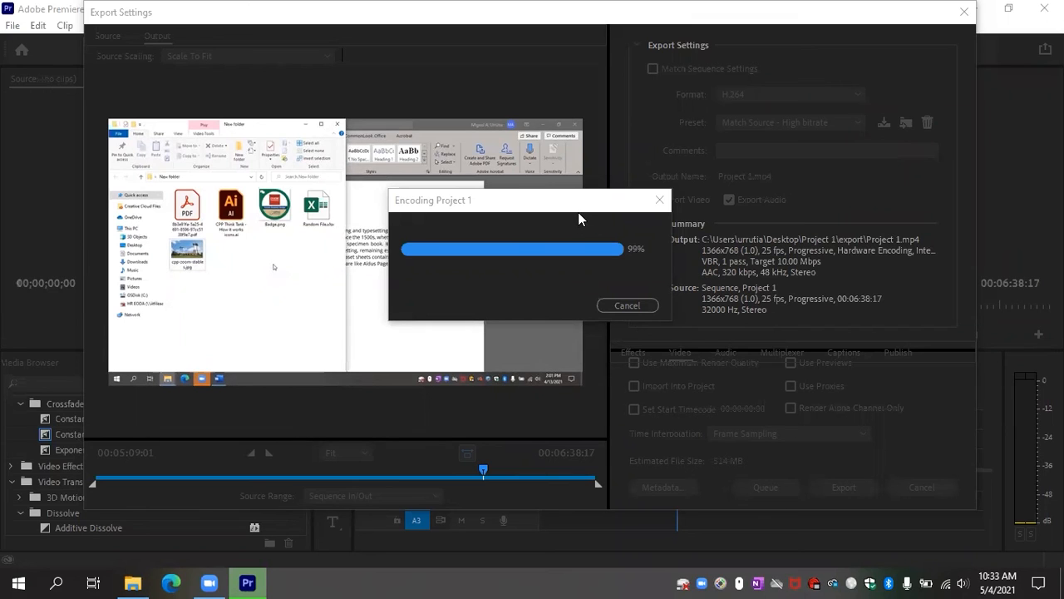
pyautogui.click(554, 238)
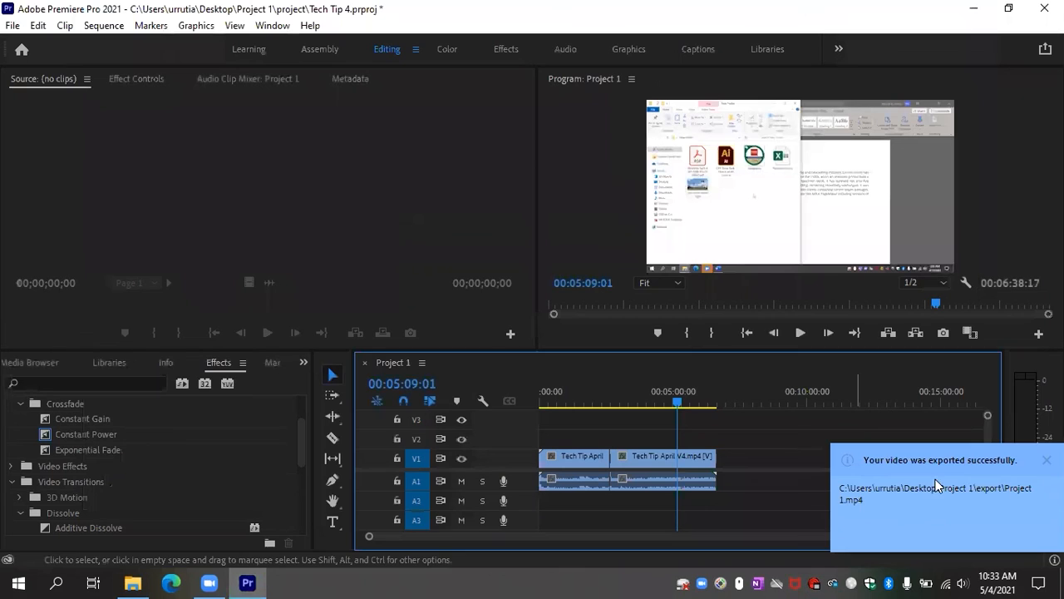
pyautogui.click(914, 516)
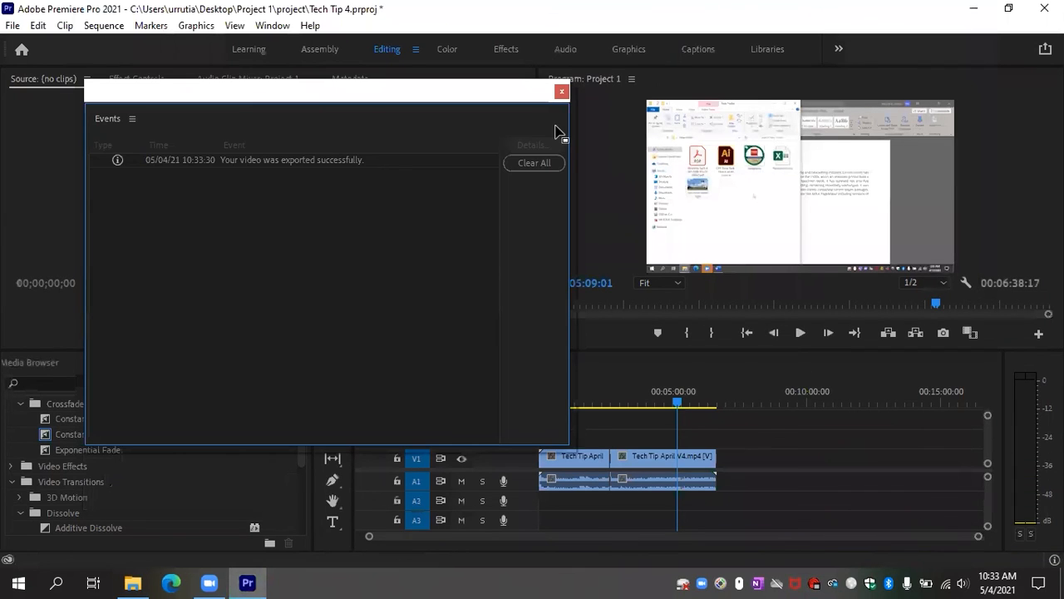
pyautogui.click(534, 163)
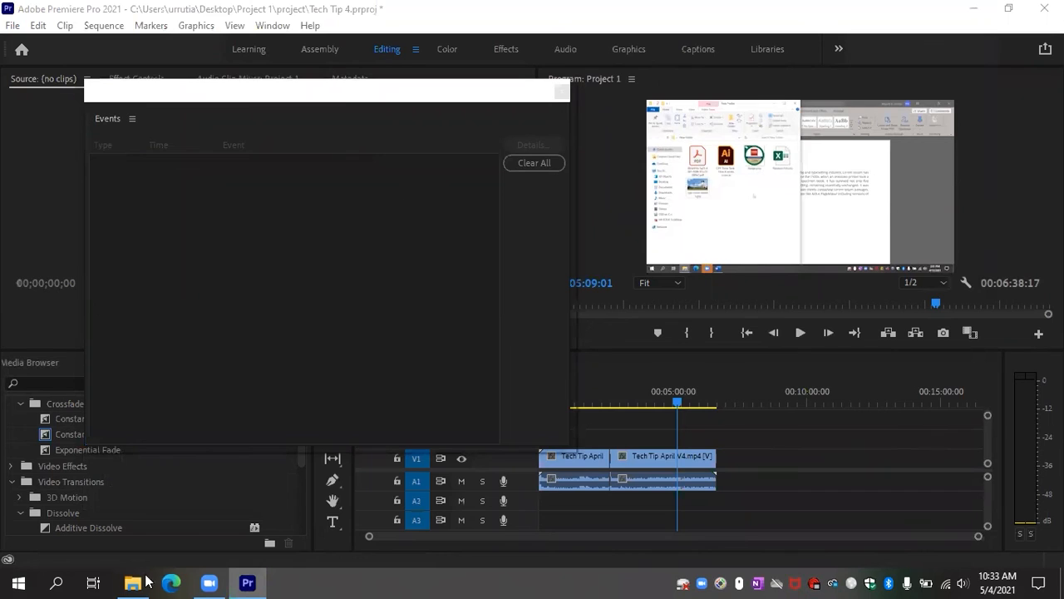
# - Switch to File Explorer and check the size of Tech Tip April V4.mp4 in Project 1's footage folder
pyautogui.click(135, 582)
pyautogui.click(323, 272)
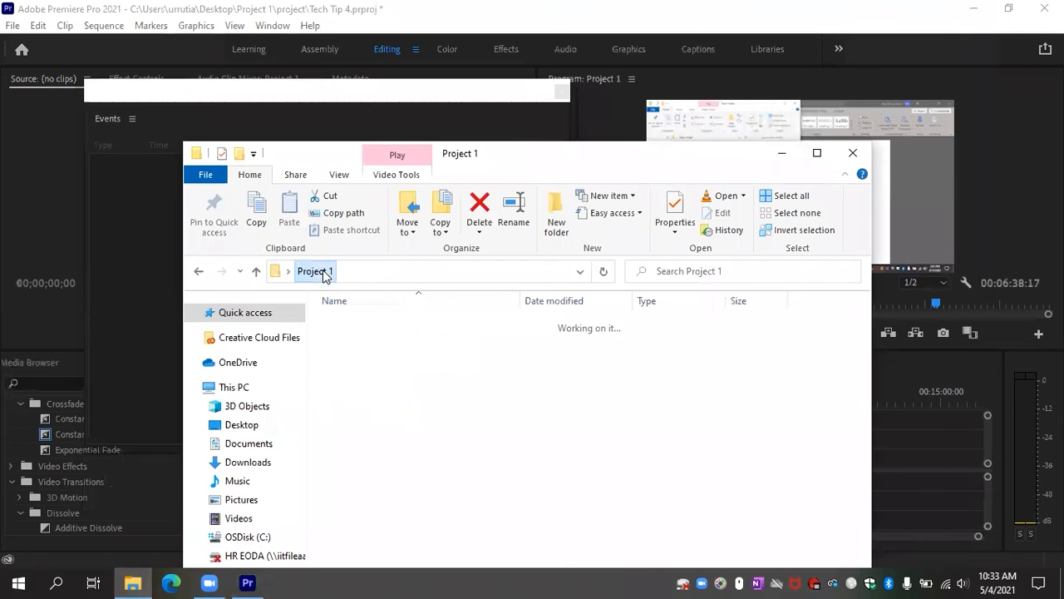
pyautogui.doubleClick(383, 338)
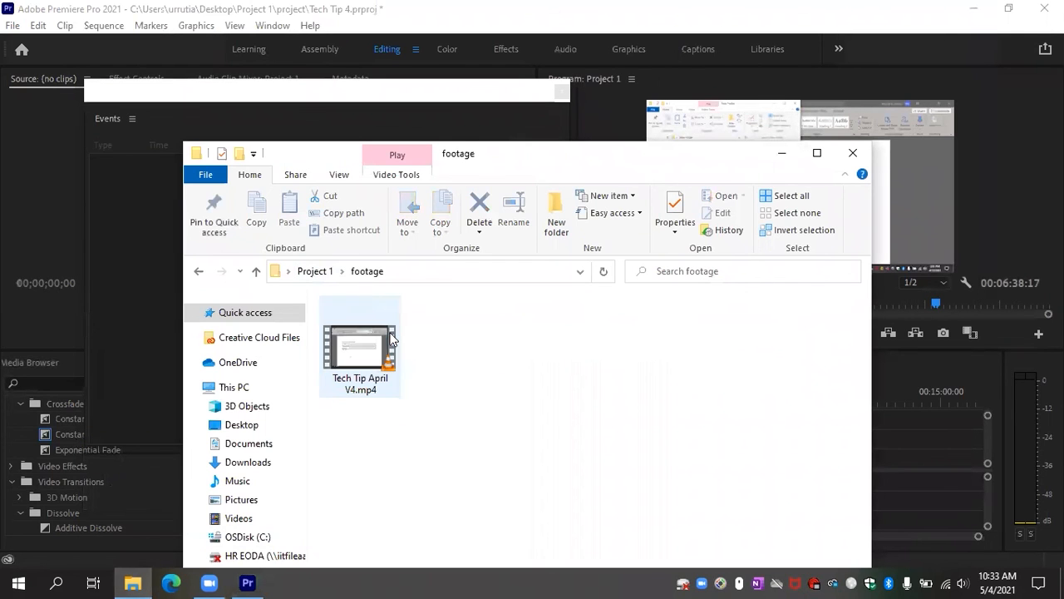
pyautogui.click(368, 381)
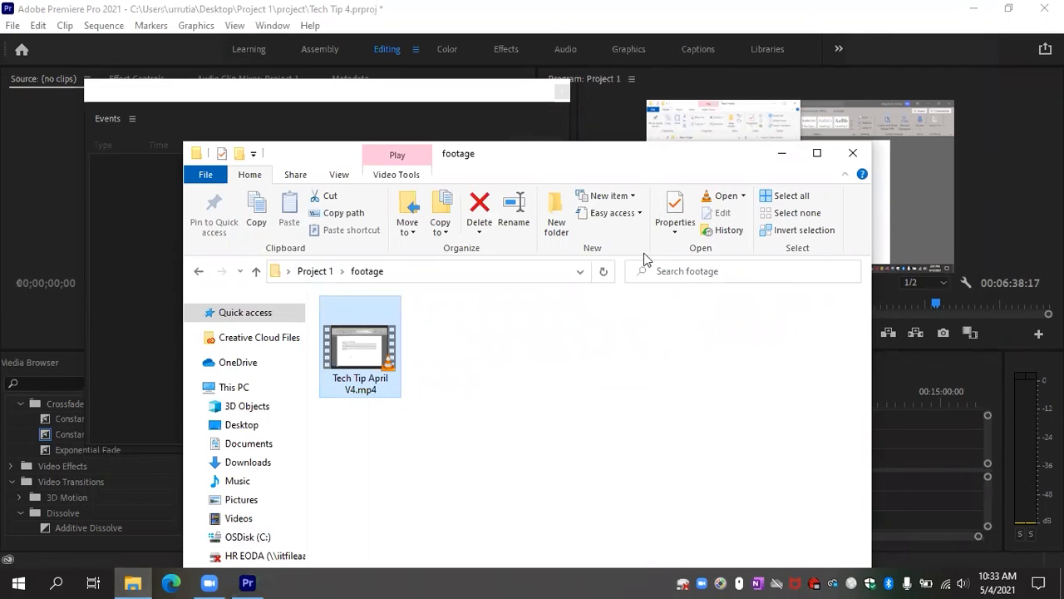
pyautogui.moveTo(644, 172); pyautogui.dragTo(641, 129)
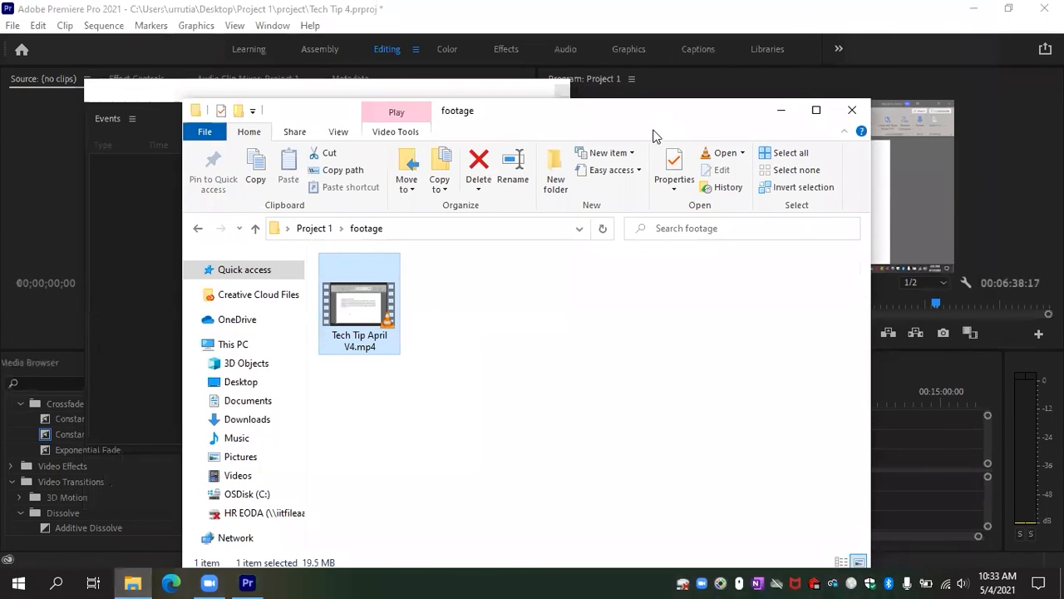
pyautogui.moveTo(740, 122); pyautogui.dragTo(757, 107)
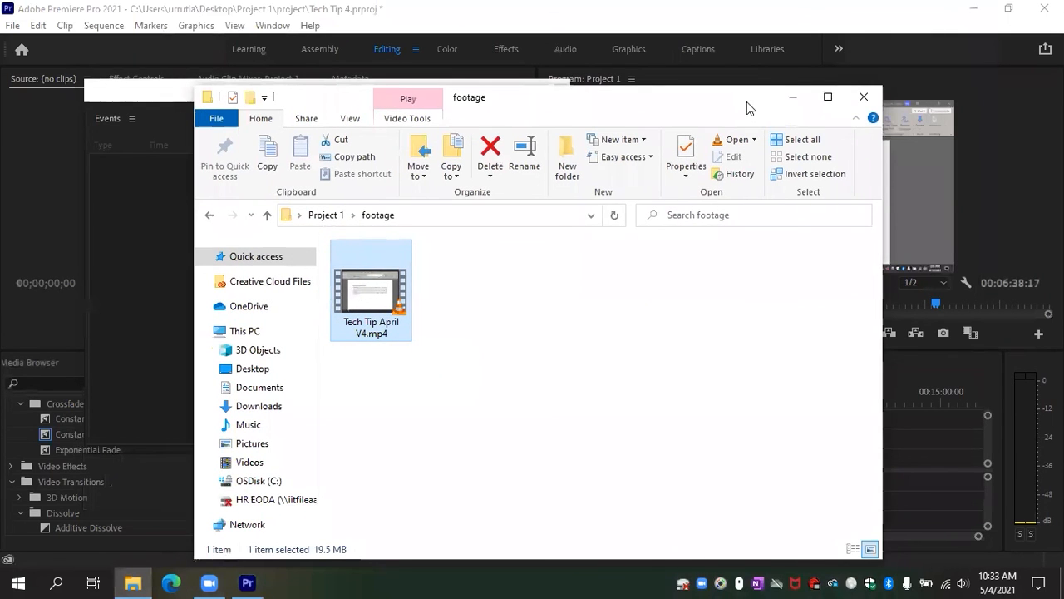
pyautogui.moveTo(751, 86); pyautogui.dragTo(750, 106)
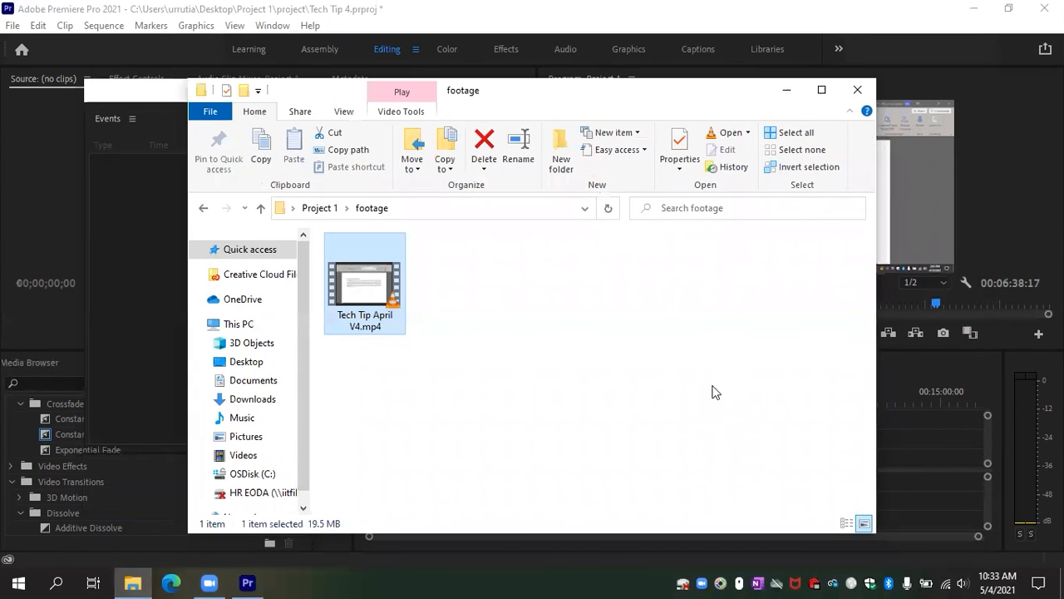
pyautogui.moveTo(739, 533); pyautogui.dragTo(738, 512)
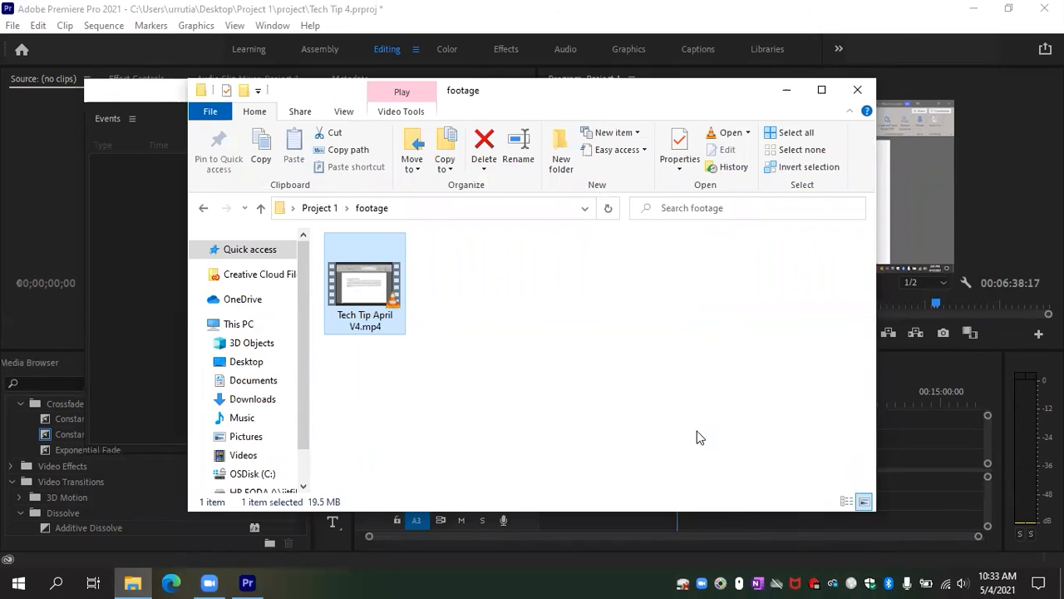
pyautogui.click(689, 393)
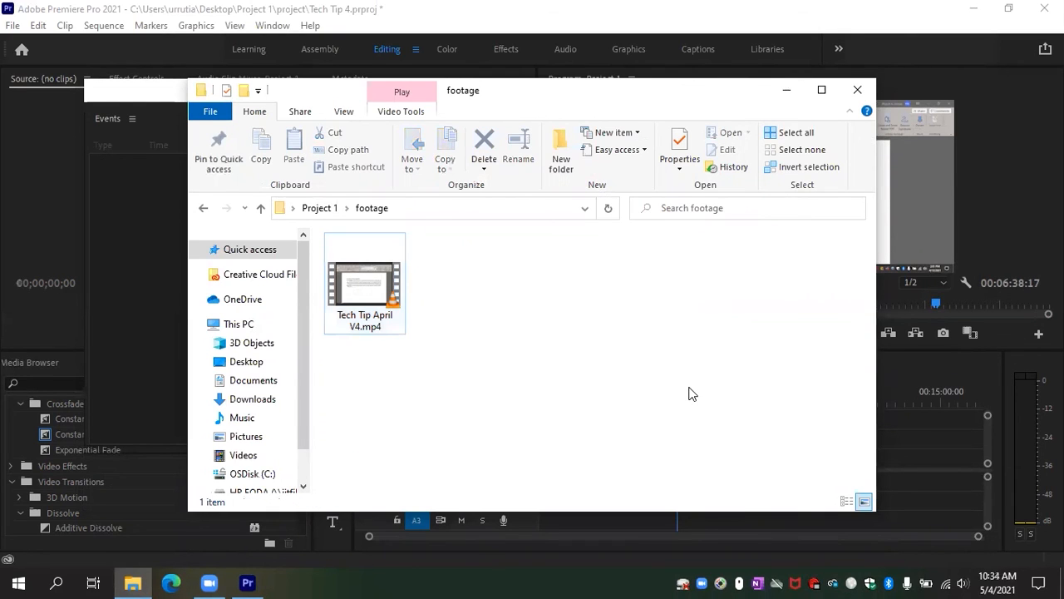